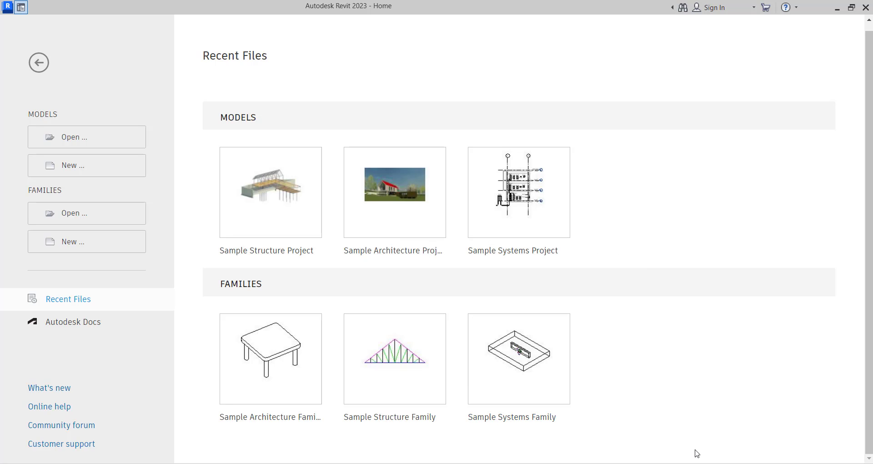
Step: Bring the raft foundation reference image in Windows Photos to the front
{"action": "left_click", "coordinate": [650, 423]}
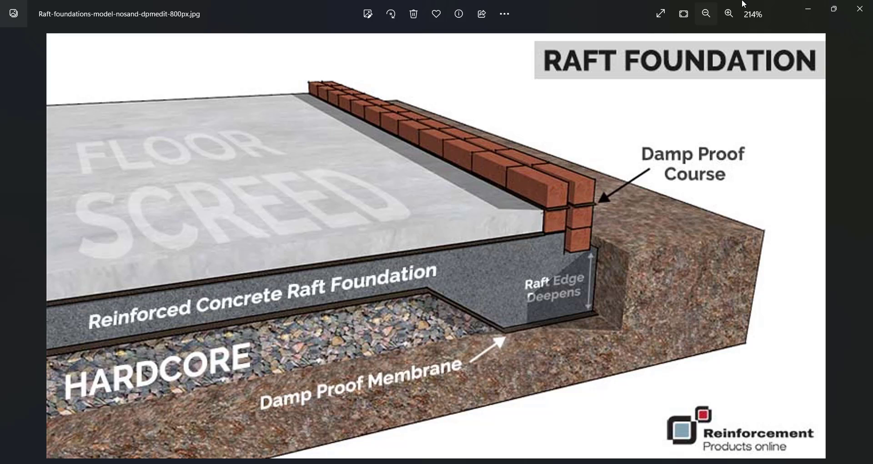
Step: Minimize the Photos viewer after reviewing the raft foundation diagram
{"action": "left_click", "coordinate": [812, 7]}
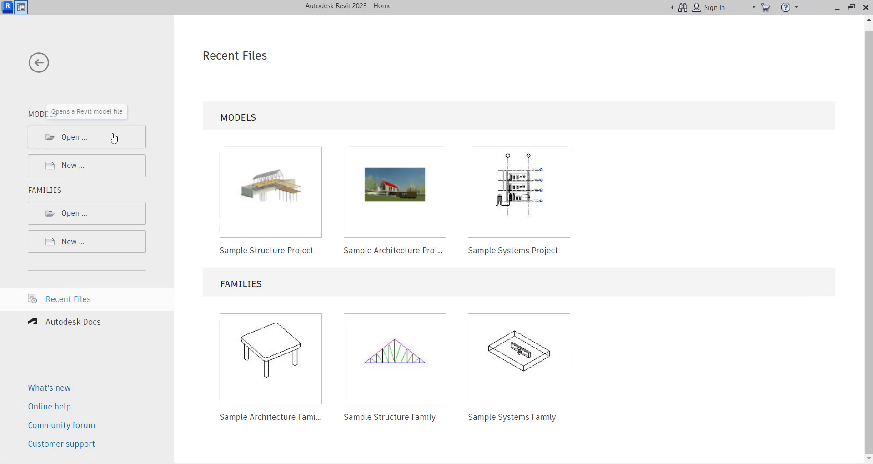
Step: Create a new project from the Metric-Structural Template
{"action": "left_click", "coordinate": [95, 173]}
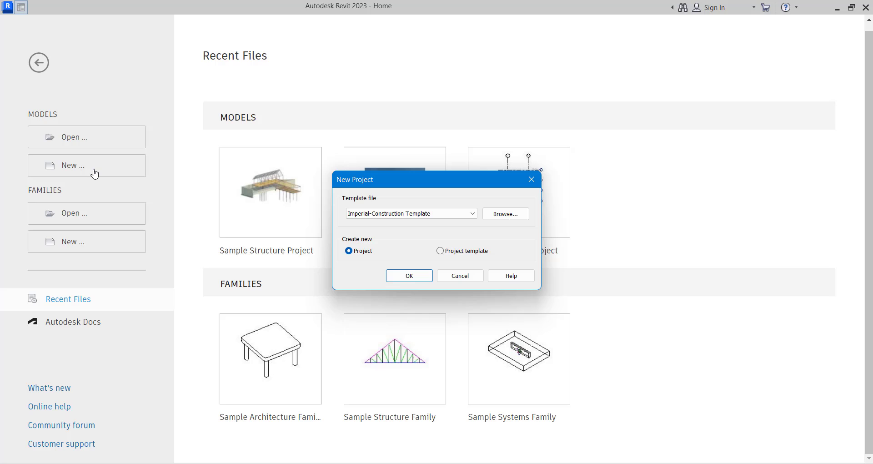
{"action": "left_click", "coordinate": [383, 214]}
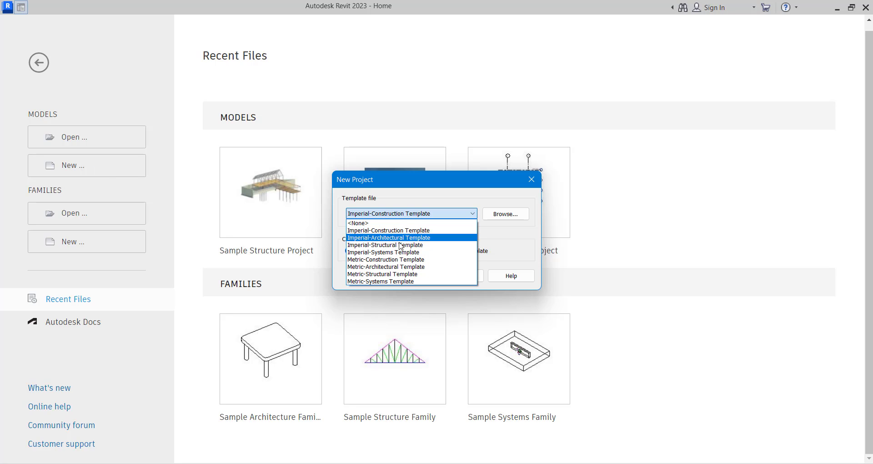
{"action": "left_click", "coordinate": [402, 274]}
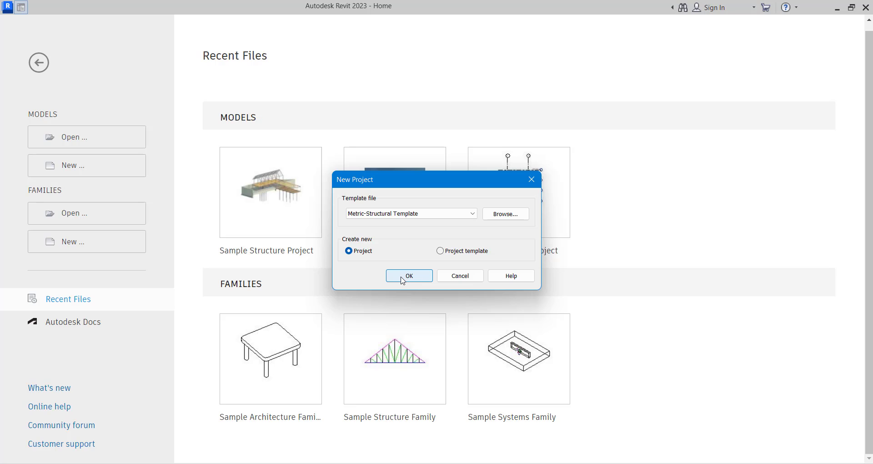
{"action": "left_click", "coordinate": [402, 277]}
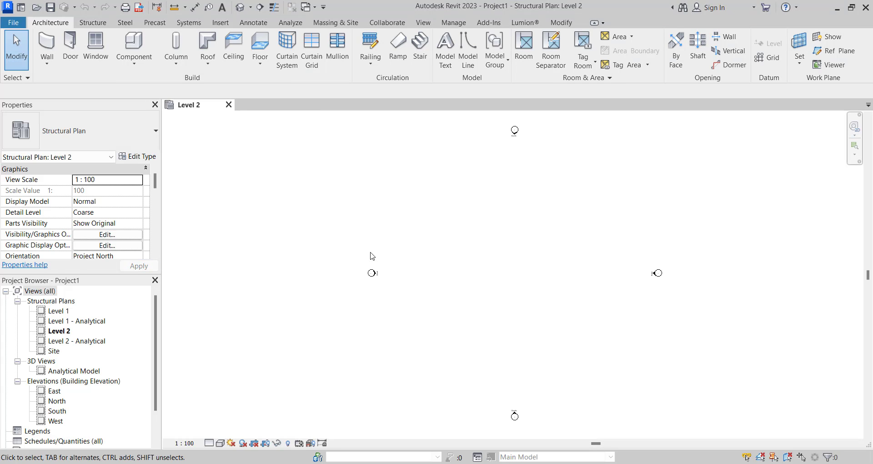
Step: Open the East elevation view from the Project Browser
{"action": "scroll", "coordinate": [449, 225], "scroll_direction": "down", "scroll_amount": 3}
{"action": "scroll", "coordinate": [453, 216], "scroll_direction": "up", "scroll_amount": 2}
{"action": "scroll", "coordinate": [64, 339], "scroll_direction": "down", "scroll_amount": 2}
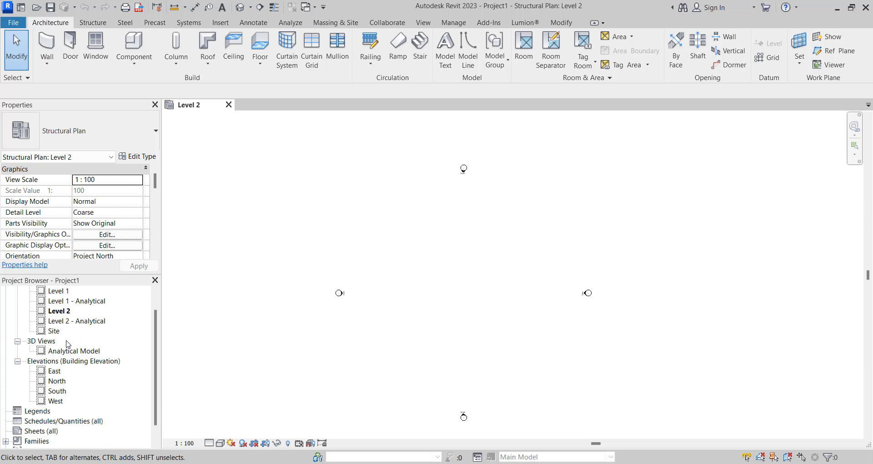
{"action": "double_click", "coordinate": [55, 371]}
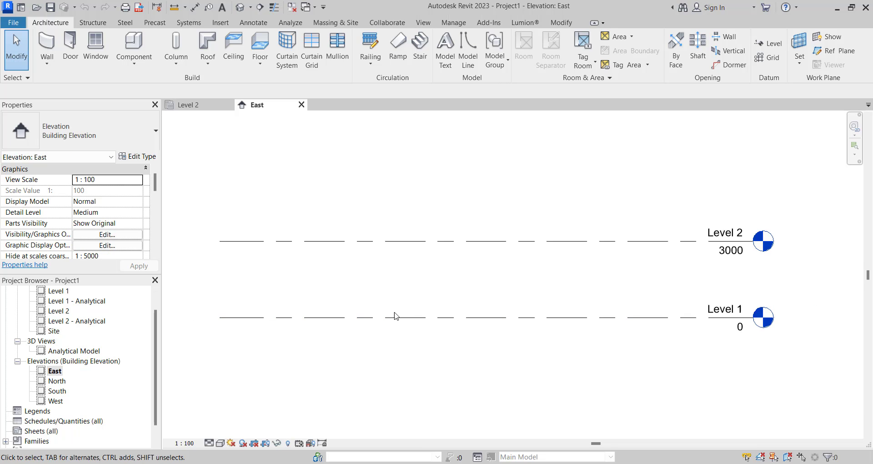
Step: Select the Level 1 level line at elevation 0
{"action": "scroll", "coordinate": [611, 321], "scroll_direction": "up", "scroll_amount": 1}
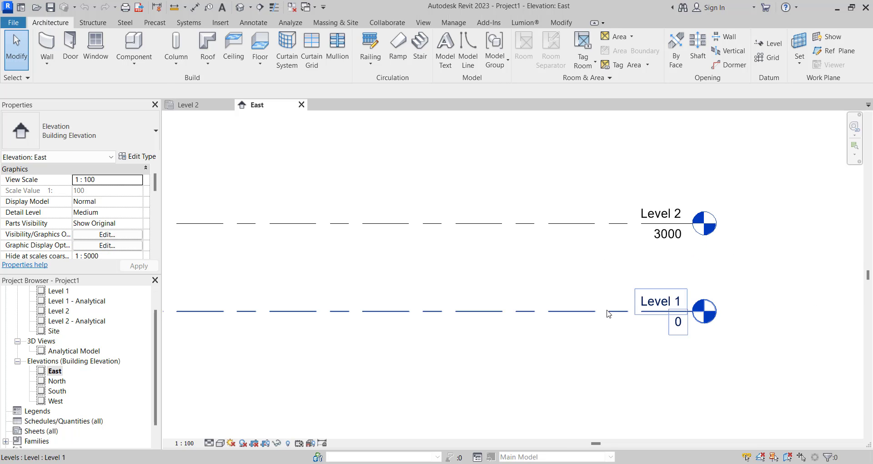
{"action": "left_click", "coordinate": [608, 312]}
{"action": "scroll", "coordinate": [608, 314], "scroll_direction": "down", "scroll_amount": 2}
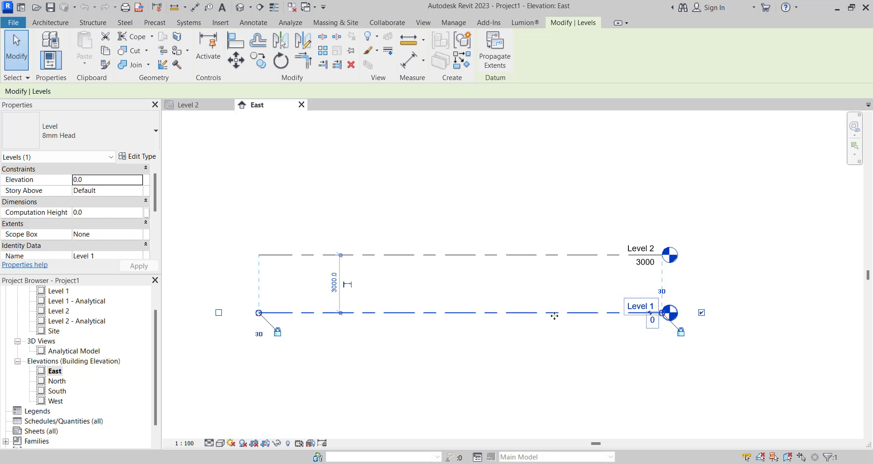
{"action": "scroll", "coordinate": [554, 315], "scroll_direction": "down", "scroll_amount": 2}
{"action": "scroll", "coordinate": [541, 310], "scroll_direction": "up", "scroll_amount": 2}
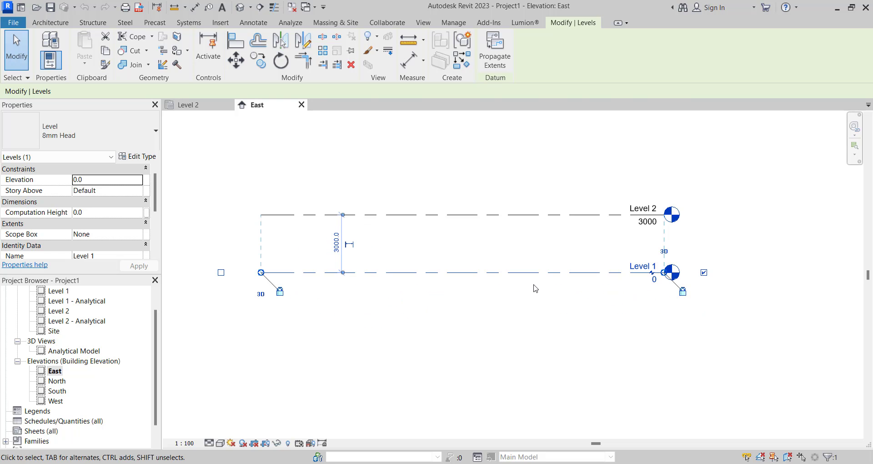
{"action": "key", "text": "Escape"}
{"action": "left_click", "coordinate": [498, 273]}
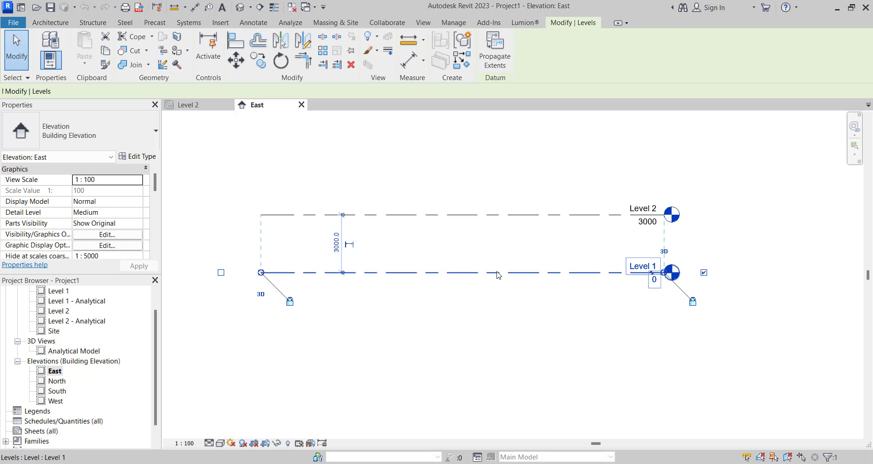
{"action": "scroll", "coordinate": [501, 282], "scroll_direction": "down", "scroll_amount": 2}
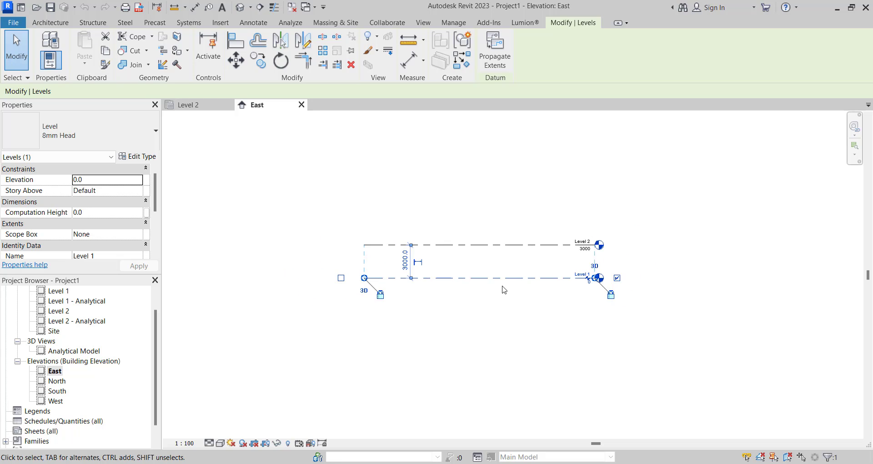
Step: Draw Level 3 at -2700 below Level 1 with Create Similar and begin editing its name
{"action": "left_click", "coordinate": [462, 63]}
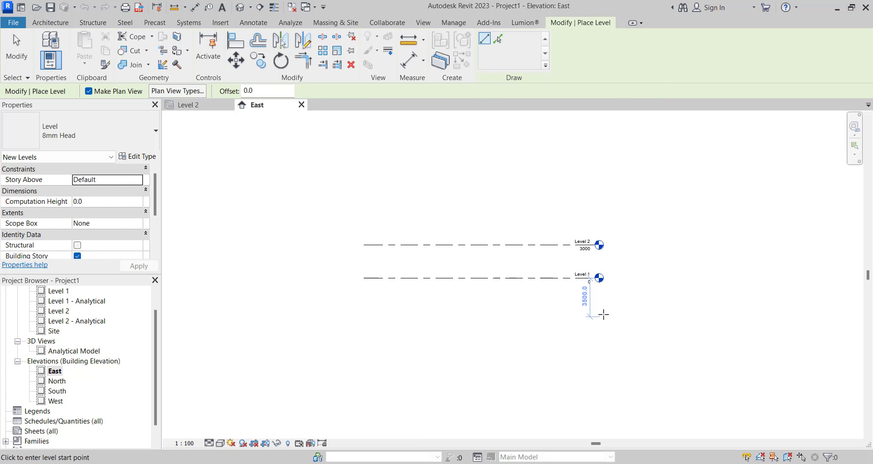
{"action": "left_click", "coordinate": [595, 307]}
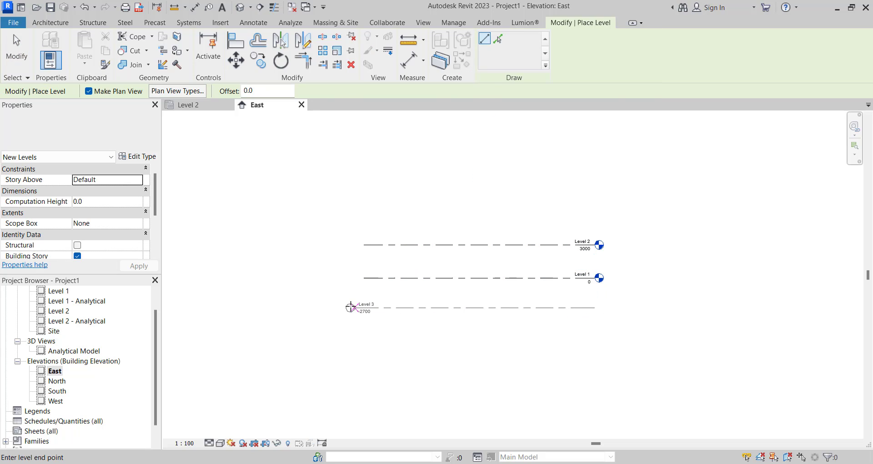
{"action": "left_click", "coordinate": [364, 308]}
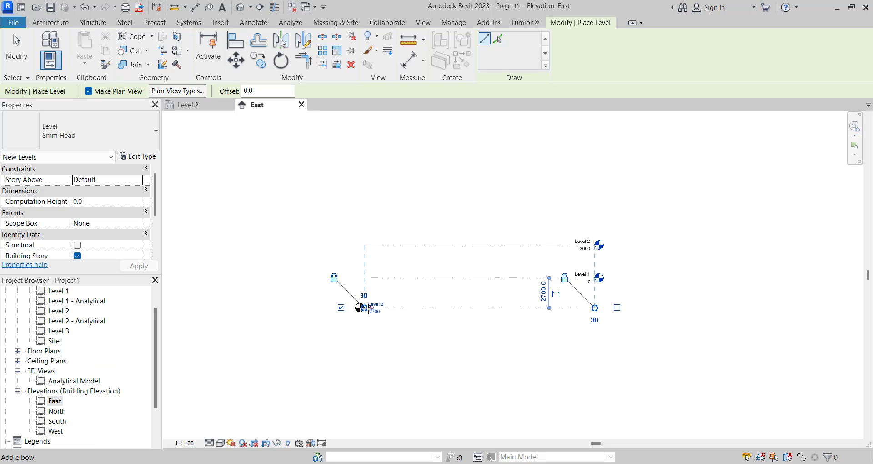
{"action": "key", "text": "Escape"}
{"action": "key", "text": "Escape"}
{"action": "scroll", "coordinate": [386, 307], "scroll_direction": "up", "scroll_amount": 5}
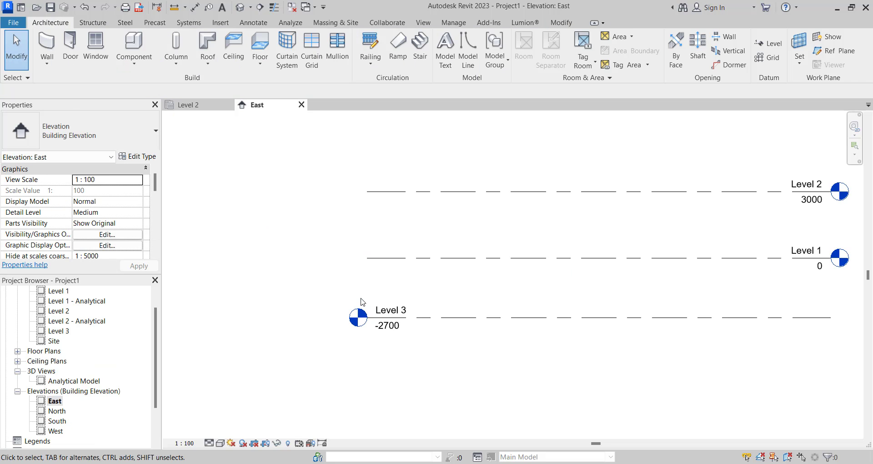
{"action": "double_click", "coordinate": [389, 307]}
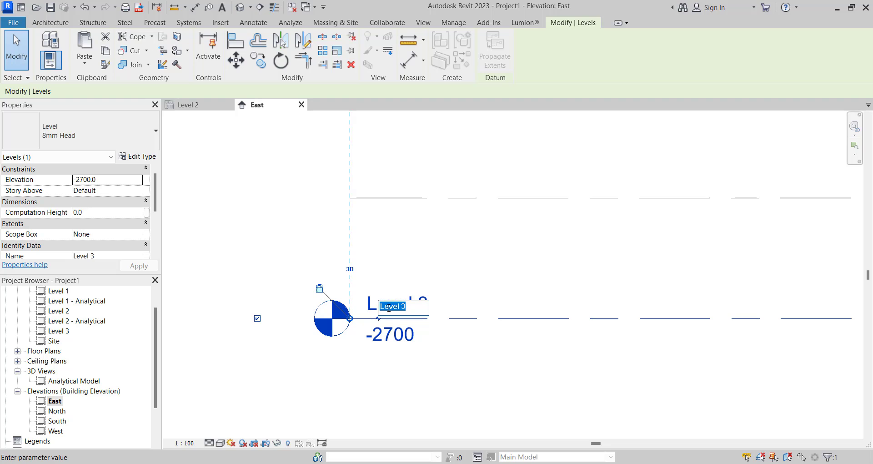
Step: Rename the -2700 level to 'TOP OF FOUNDATION', renaming its matching views too
{"action": "type", "text": "TO"}
{"action": "type", "text": "P O"}
{"action": "type", "text": "F"}
{"action": "type", "text": " FO"}
{"action": "type", "text": "UND"}
{"action": "type", "text": "ATU"}
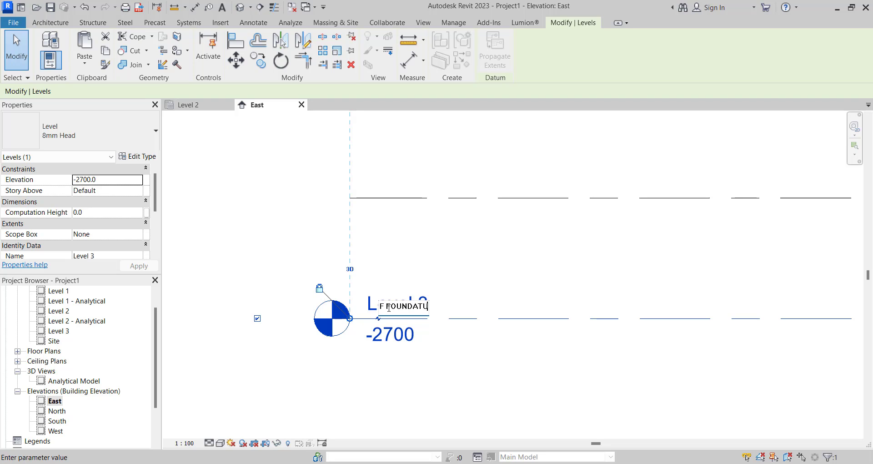
{"action": "key", "text": "BackSpace"}
{"action": "type", "text": "ION"}
{"action": "key", "text": "Return"}
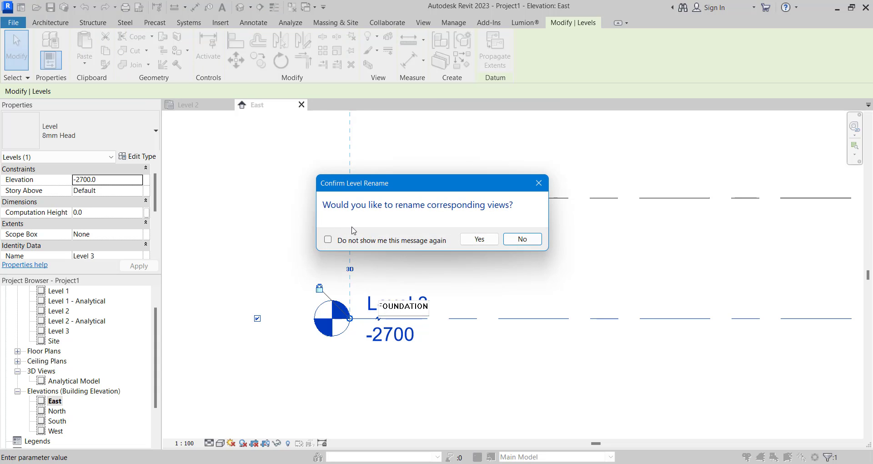
{"action": "left_click", "coordinate": [495, 242]}
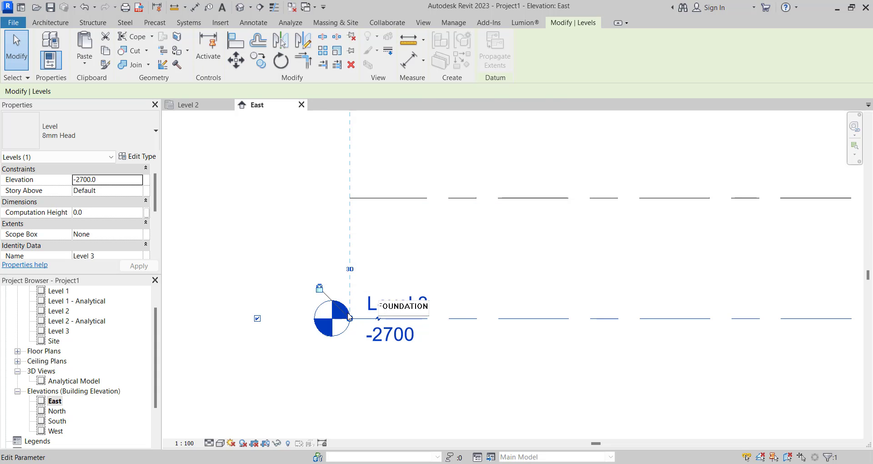
{"action": "scroll", "coordinate": [318, 296], "scroll_direction": "down", "scroll_amount": 4}
{"action": "left_click", "coordinate": [298, 275]}
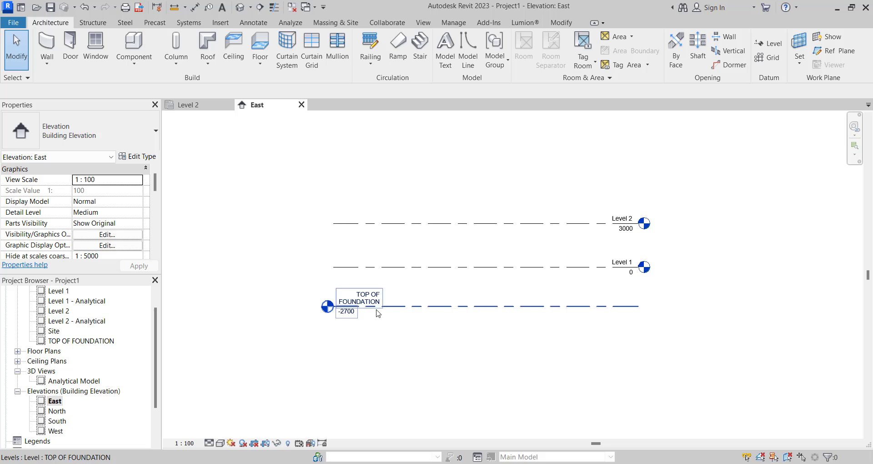
Step: Turn on the right-end bubble so TOP OF FOUNDATION is labelled at both ends
{"action": "left_click", "coordinate": [490, 306]}
{"action": "scroll", "coordinate": [510, 306], "scroll_direction": "down", "scroll_amount": 1}
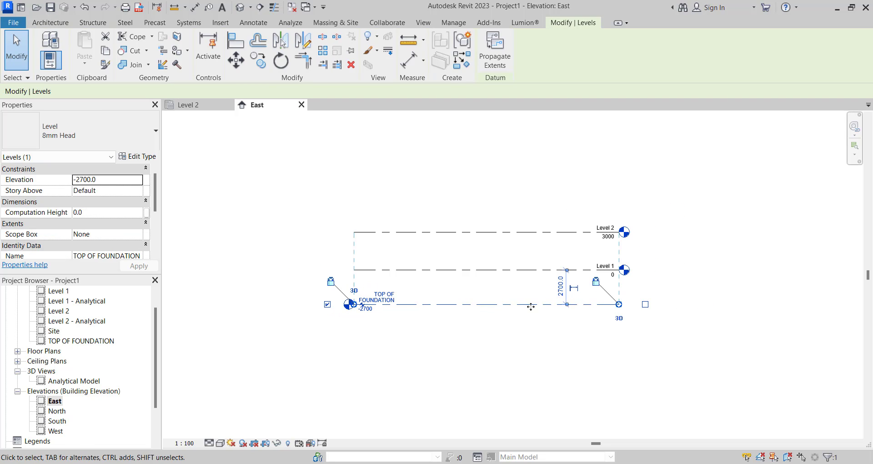
{"action": "left_click", "coordinate": [645, 304]}
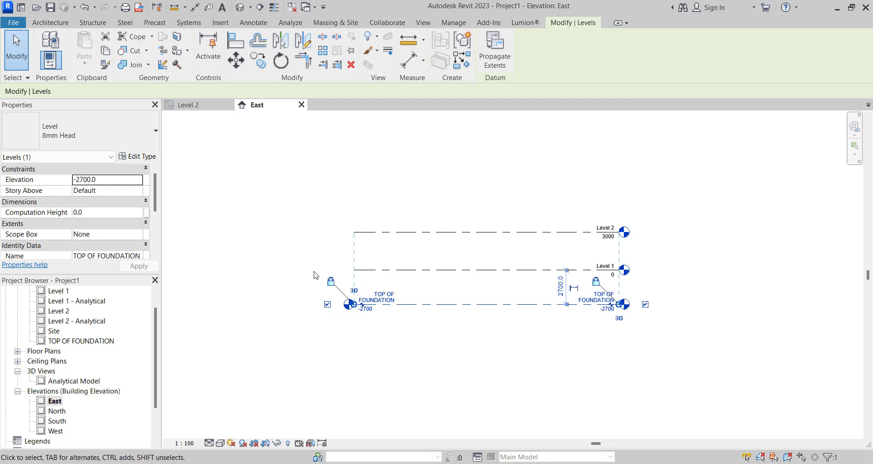
{"action": "left_click", "coordinate": [443, 217]}
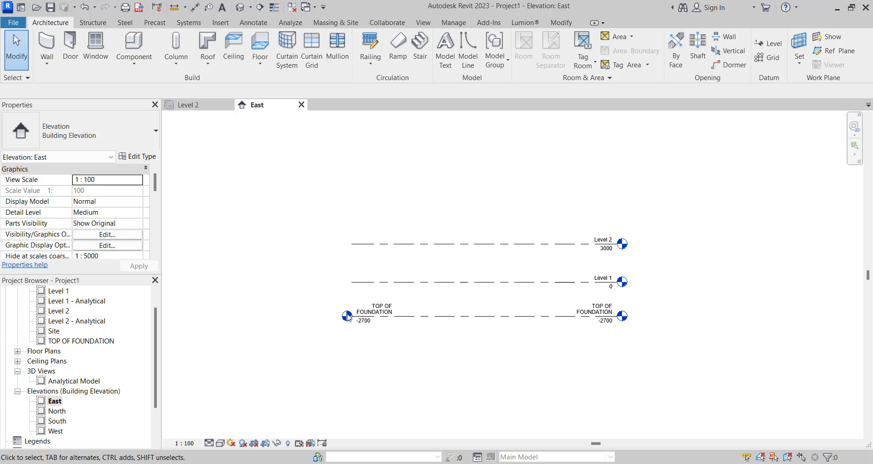
Step: Open the TOP OF FOUNDATION structural plan and show the Structure ribbon tools
{"action": "middle_click_drag", "start_coordinate": [372, 351], "coordinate": [365, 350]}
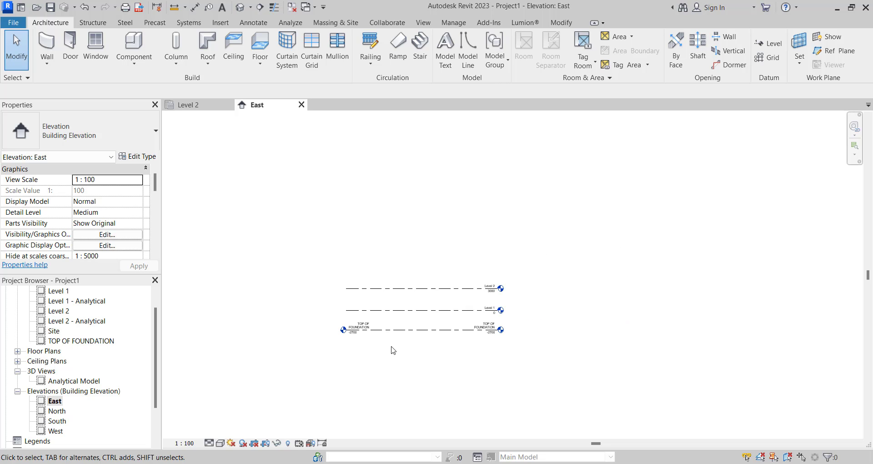
{"action": "scroll", "coordinate": [396, 326], "scroll_direction": "up", "scroll_amount": 2}
{"action": "scroll", "coordinate": [427, 327], "scroll_direction": "down", "scroll_amount": 2}
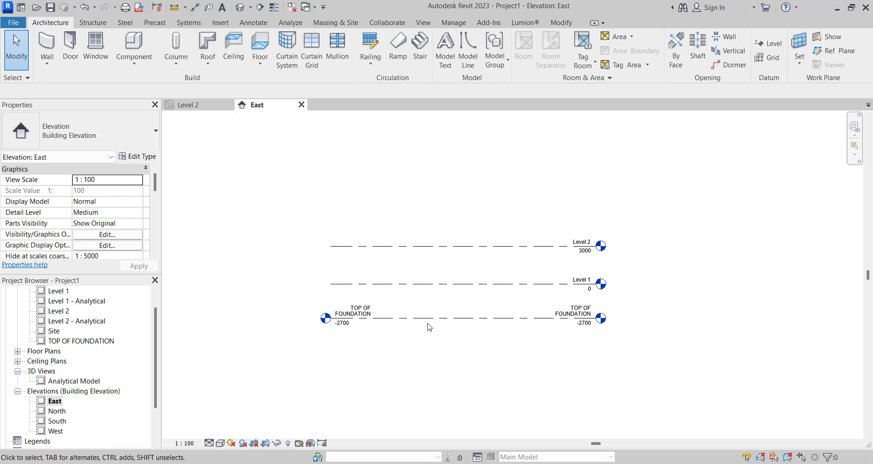
{"action": "double_click", "coordinate": [75, 342]}
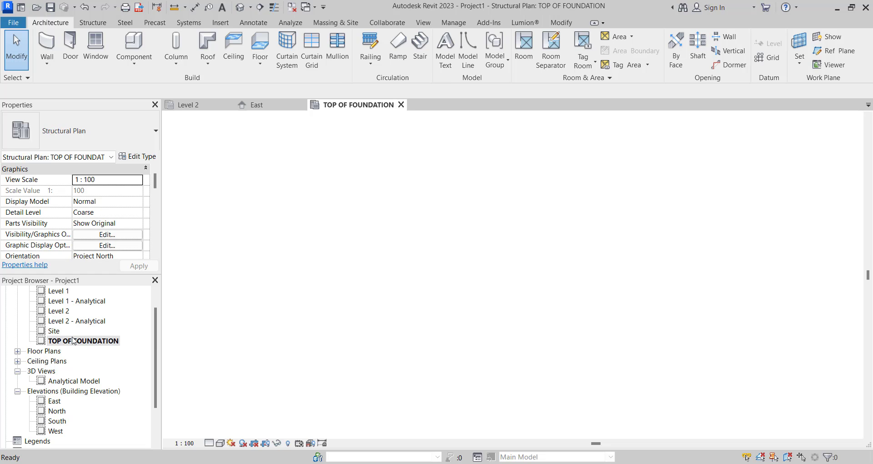
{"action": "scroll", "coordinate": [76, 345], "scroll_direction": "up", "scroll_amount": 1}
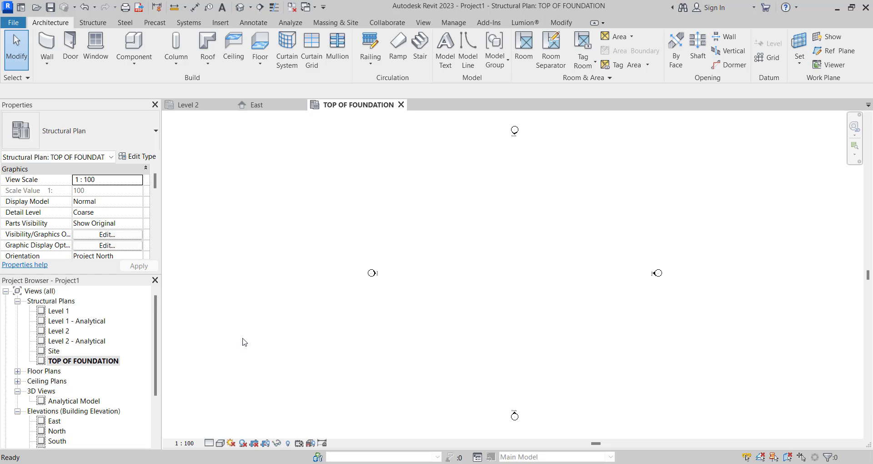
{"action": "scroll", "coordinate": [401, 308], "scroll_direction": "down", "scroll_amount": 3}
{"action": "scroll", "coordinate": [395, 308], "scroll_direction": "up", "scroll_amount": 3}
{"action": "scroll", "coordinate": [442, 298], "scroll_direction": "down", "scroll_amount": 2}
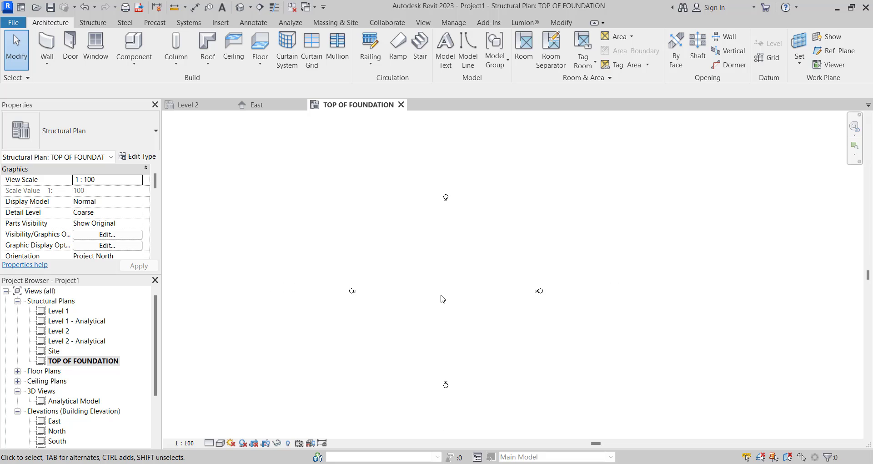
{"action": "scroll", "coordinate": [416, 301], "scroll_direction": "up", "scroll_amount": 2}
{"action": "left_click", "coordinate": [82, 25]}
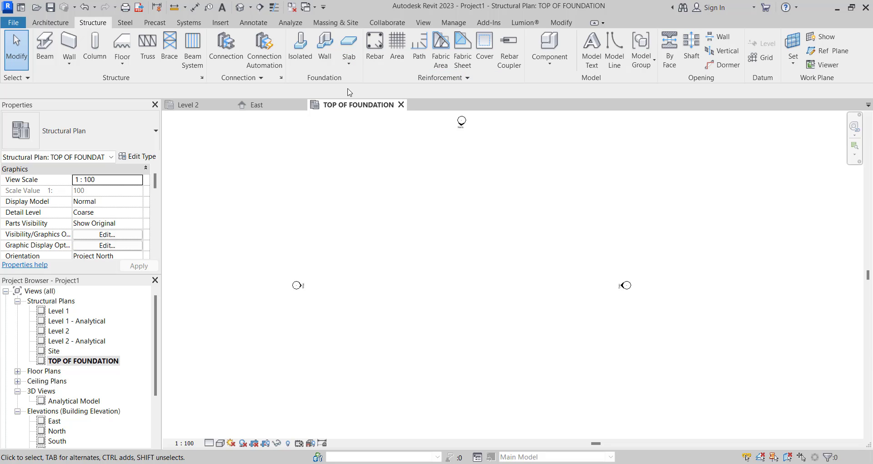
Step: Sketch a 14000 x 14000 rectangular 150mm Foundation Slab on TOP OF FOUNDATION
{"action": "left_click", "coordinate": [349, 63]}
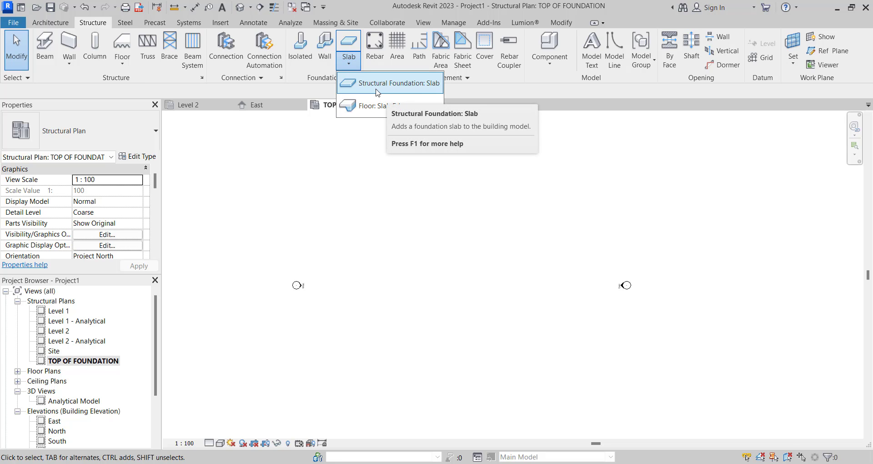
{"action": "left_click", "coordinate": [414, 87]}
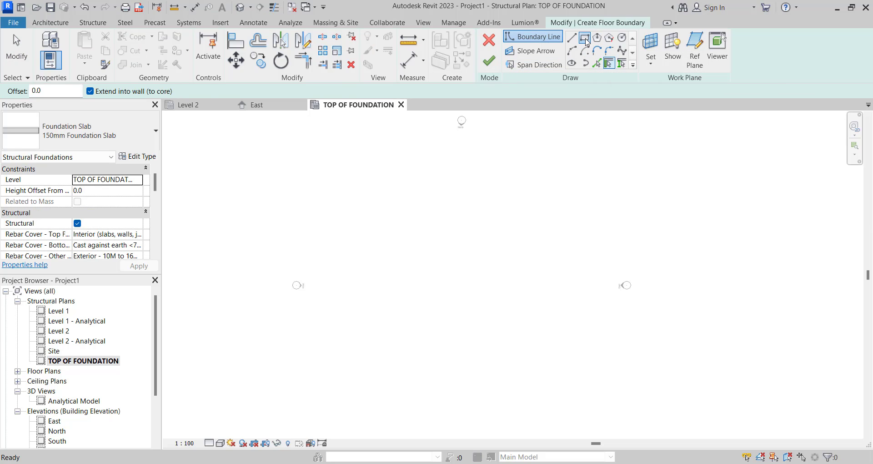
{"action": "left_click", "coordinate": [586, 39]}
{"action": "left_click", "coordinate": [396, 234]}
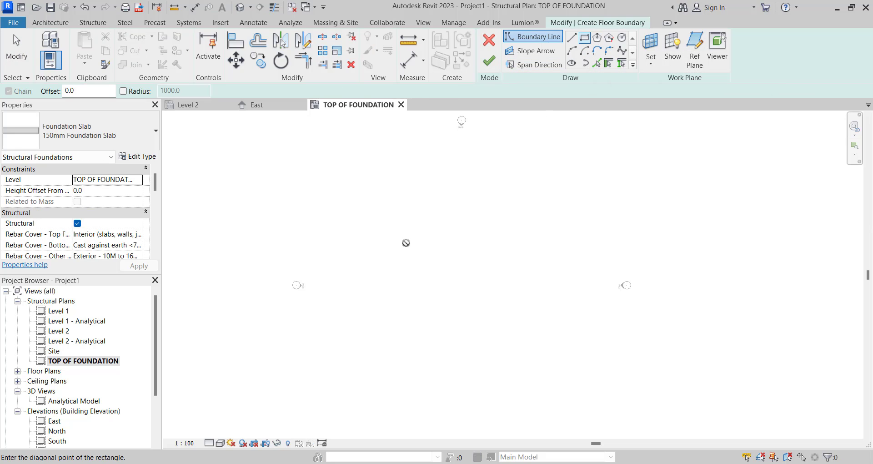
{"action": "left_click", "coordinate": [488, 325]}
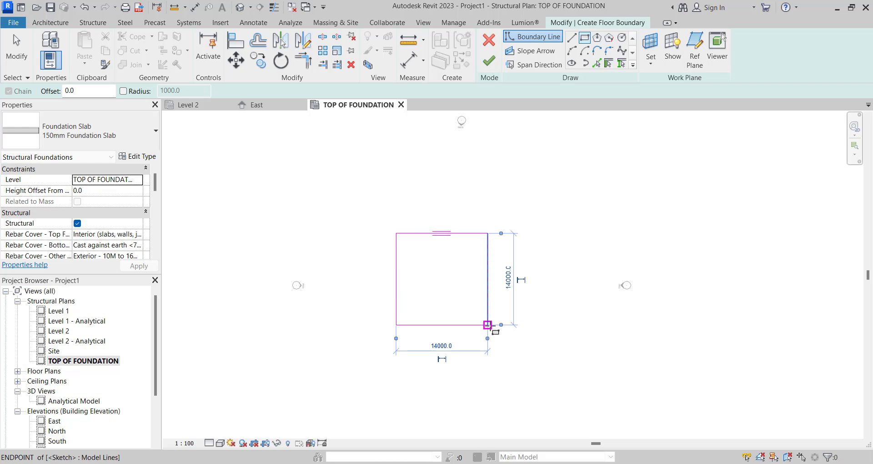
{"action": "left_click", "coordinate": [489, 67]}
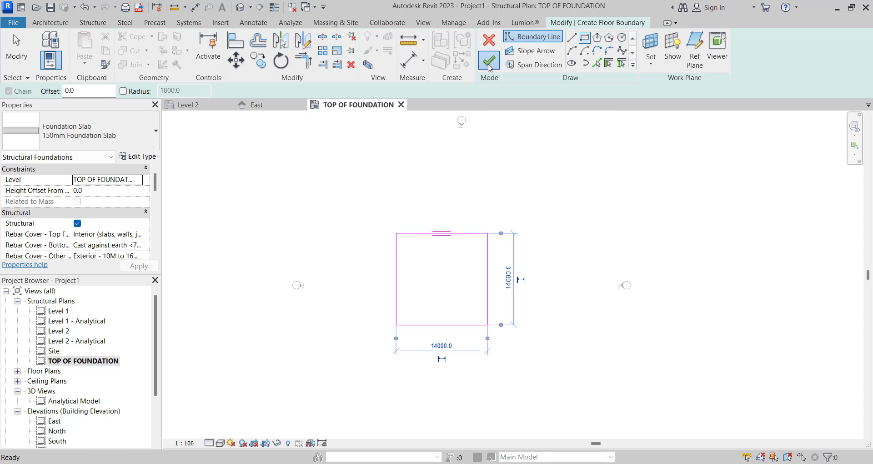
{"action": "scroll", "coordinate": [448, 262], "scroll_direction": "up", "scroll_amount": 3}
{"action": "left_click", "coordinate": [287, 206]}
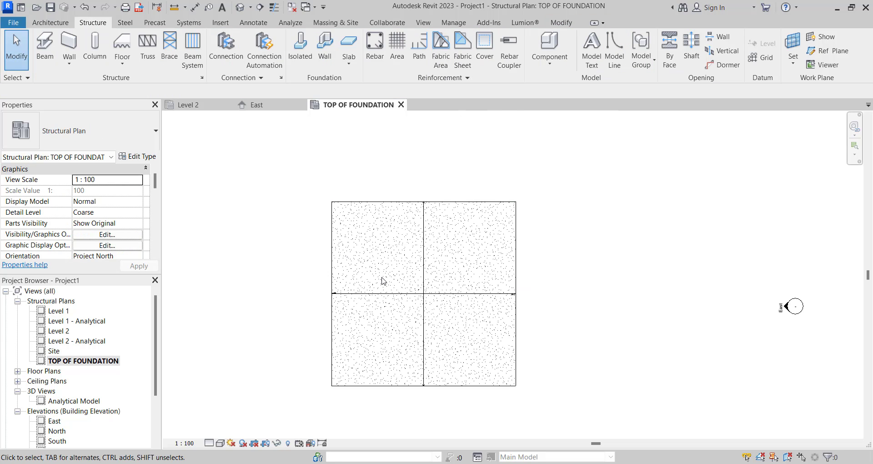
{"action": "scroll", "coordinate": [443, 255], "scroll_direction": "up", "scroll_amount": 3}
{"action": "scroll", "coordinate": [454, 288], "scroll_direction": "down", "scroll_amount": 3}
{"action": "scroll", "coordinate": [448, 256], "scroll_direction": "up", "scroll_amount": 3}
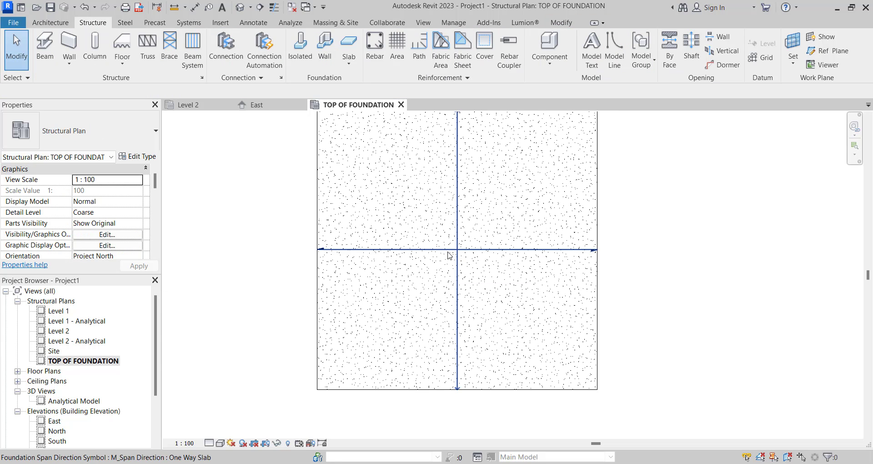
{"action": "left_click", "coordinate": [449, 255]}
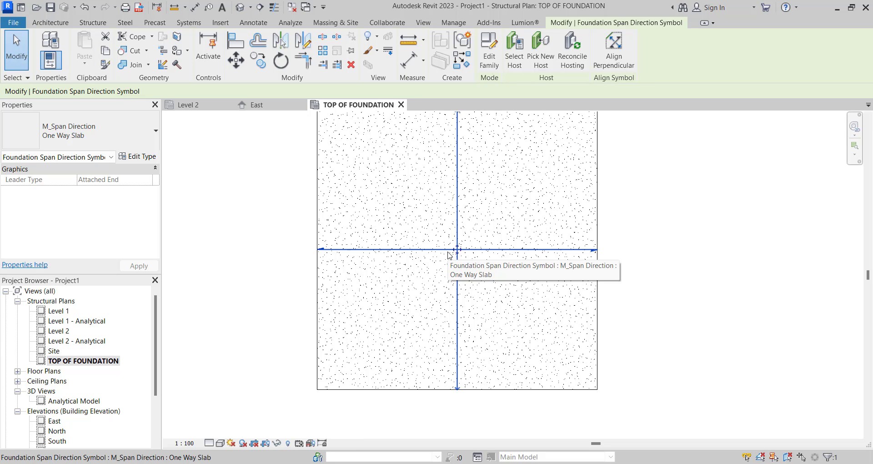
{"action": "scroll", "coordinate": [490, 234], "scroll_direction": "down", "scroll_amount": 2}
{"action": "scroll", "coordinate": [464, 251], "scroll_direction": "up", "scroll_amount": 3}
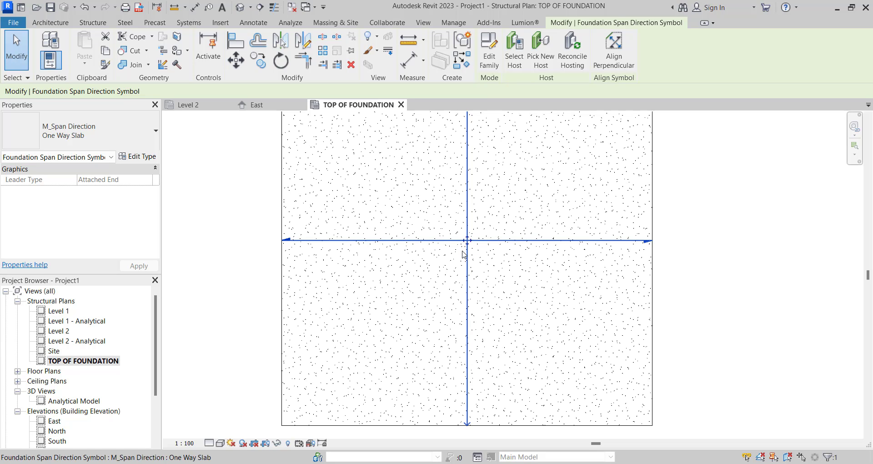
{"action": "scroll", "coordinate": [463, 252], "scroll_direction": "down", "scroll_amount": 2}
{"action": "key", "text": "Escape"}
{"action": "scroll", "coordinate": [457, 251], "scroll_direction": "down", "scroll_amount": 3}
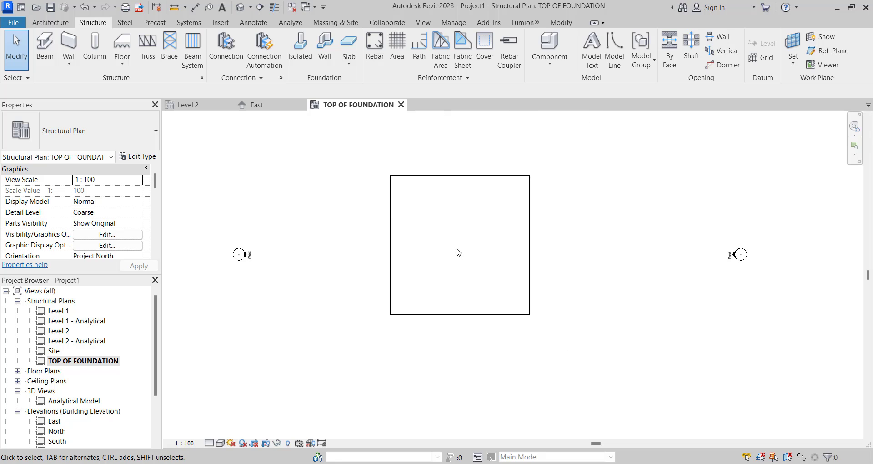
{"action": "scroll", "coordinate": [409, 218], "scroll_direction": "up", "scroll_amount": 1}
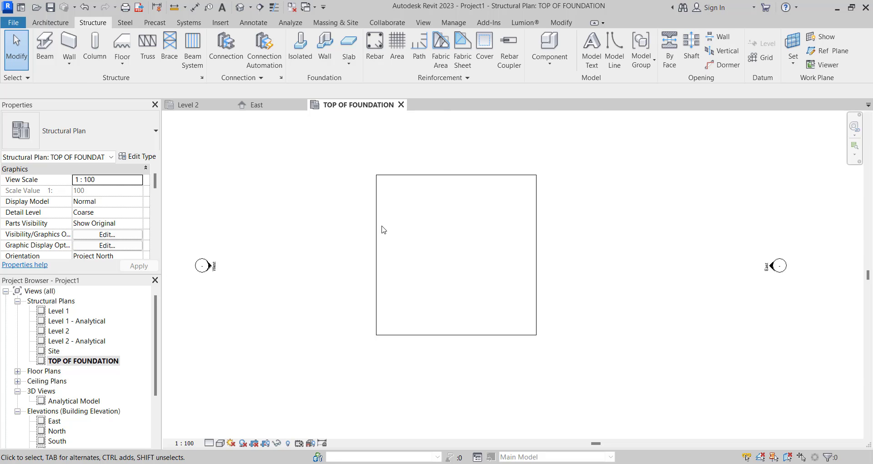
{"action": "scroll", "coordinate": [377, 228], "scroll_direction": "down", "scroll_amount": 2}
{"action": "scroll", "coordinate": [401, 224], "scroll_direction": "up", "scroll_amount": 1}
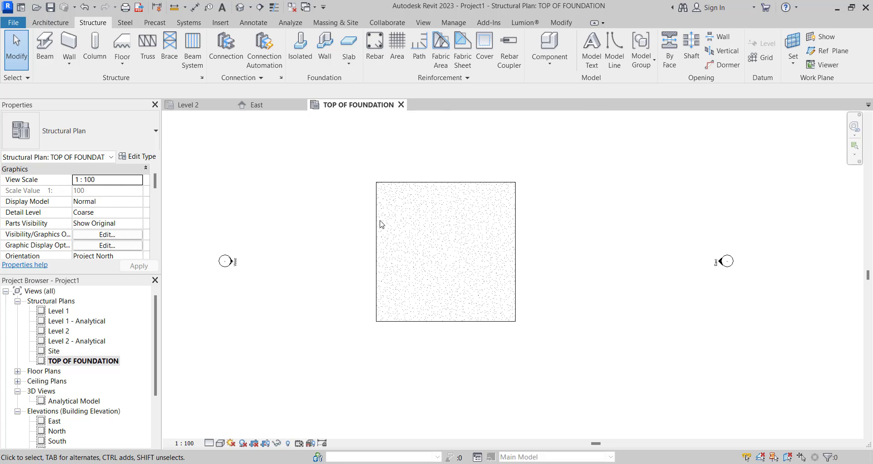
{"action": "scroll", "coordinate": [350, 215], "scroll_direction": "down", "scroll_amount": 1}
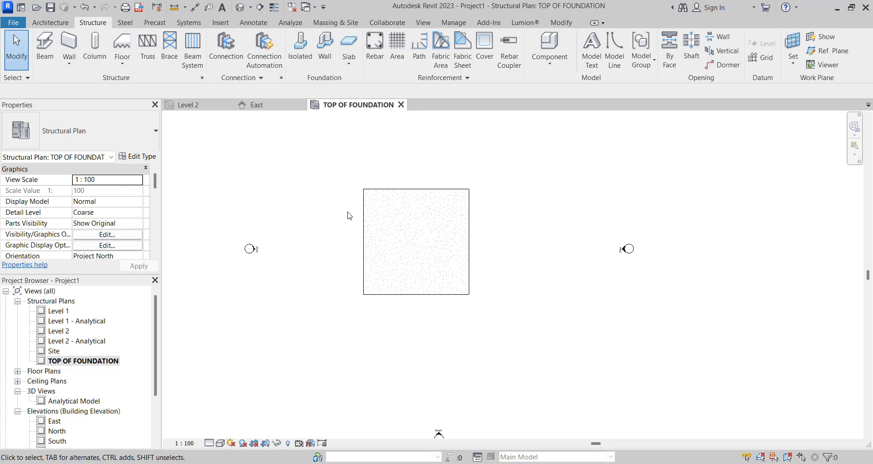
{"action": "scroll", "coordinate": [421, 194], "scroll_direction": "up", "scroll_amount": 1}
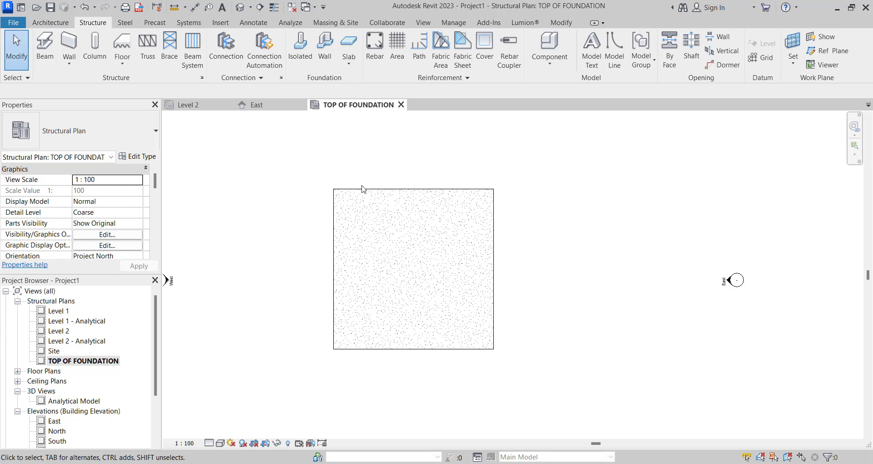
{"action": "scroll", "coordinate": [327, 298], "scroll_direction": "down", "scroll_amount": 3}
{"action": "scroll", "coordinate": [331, 253], "scroll_direction": "up", "scroll_amount": 2}
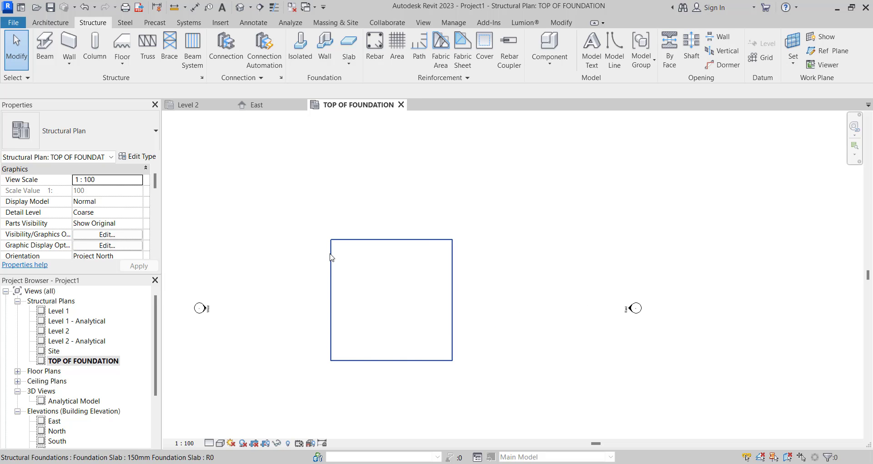
{"action": "left_click", "coordinate": [367, 248]}
{"action": "scroll", "coordinate": [383, 241], "scroll_direction": "down", "scroll_amount": 2}
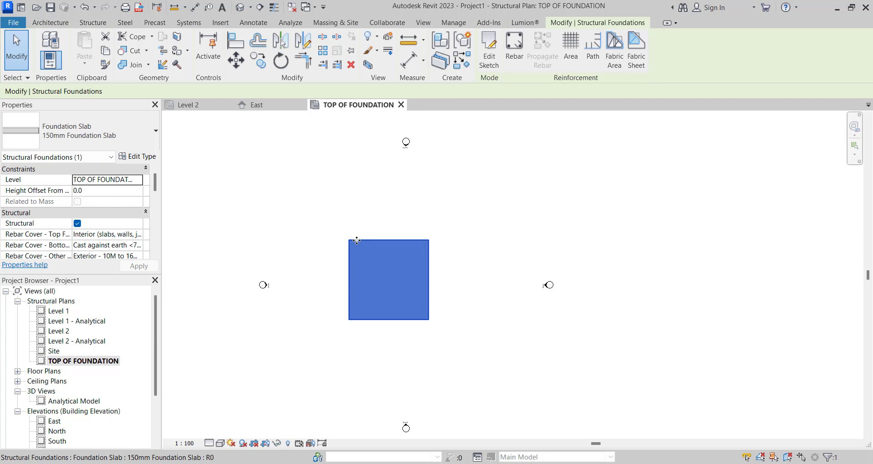
{"action": "scroll", "coordinate": [355, 240], "scroll_direction": "up", "scroll_amount": 2}
{"action": "scroll", "coordinate": [367, 235], "scroll_direction": "down", "scroll_amount": 2}
{"action": "scroll", "coordinate": [366, 229], "scroll_direction": "up", "scroll_amount": 2}
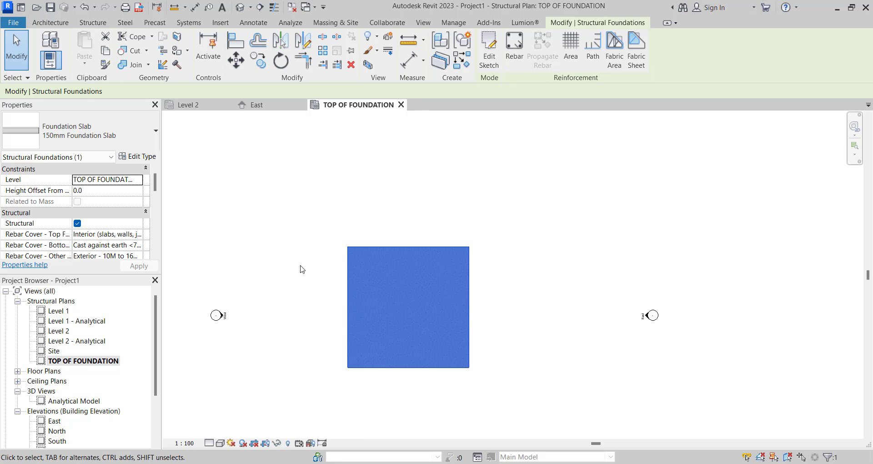
{"action": "left_click", "coordinate": [333, 198]}
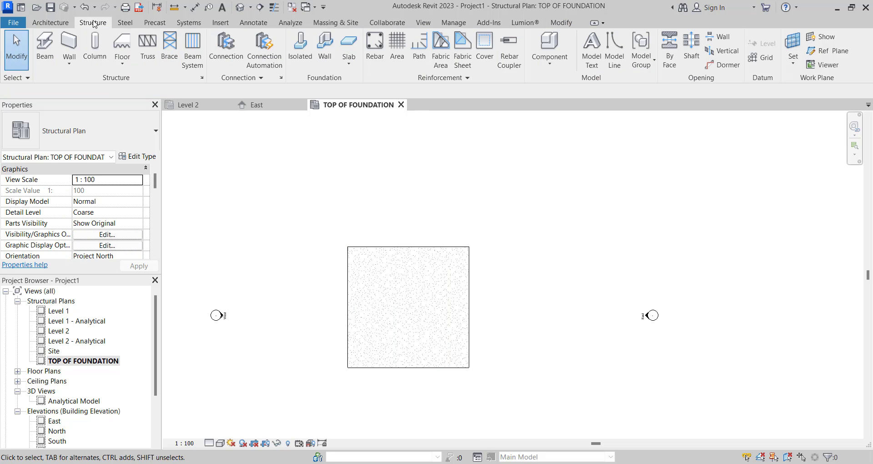
Step: Inspect the foundation slab in the default 3D view, then return to the TOP OF FOUNDATION plan
{"action": "left_click", "coordinate": [240, 7]}
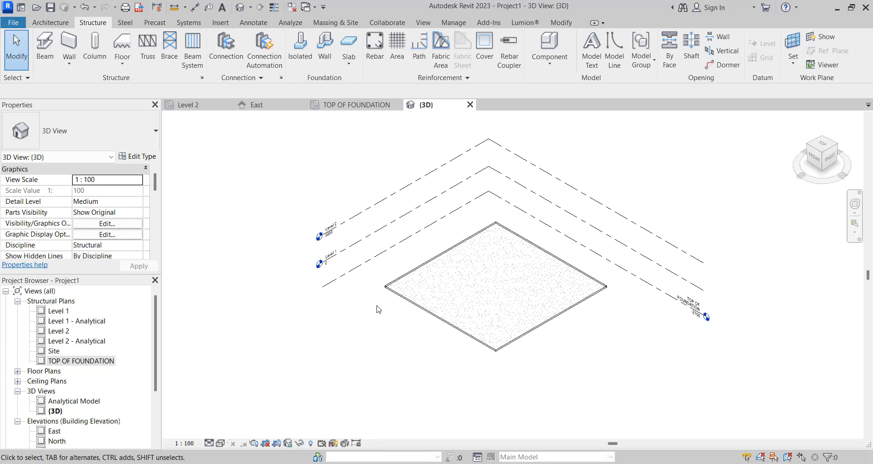
{"action": "left_click", "coordinate": [836, 160]}
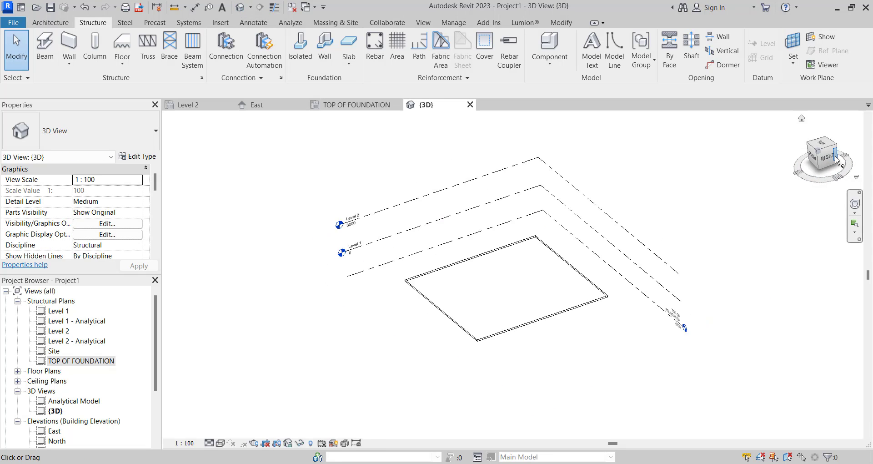
{"action": "left_click_drag", "start_coordinate": [827, 157], "coordinate": [852, 200]}
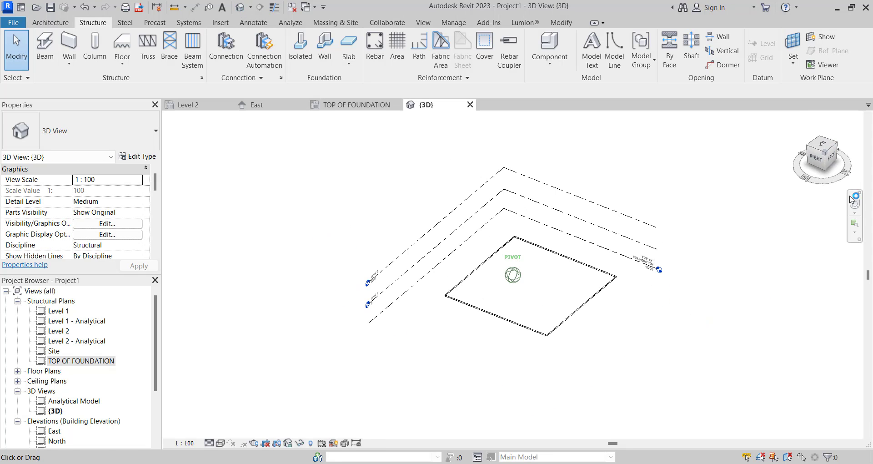
{"action": "scroll", "coordinate": [587, 310], "scroll_direction": "up", "scroll_amount": 3}
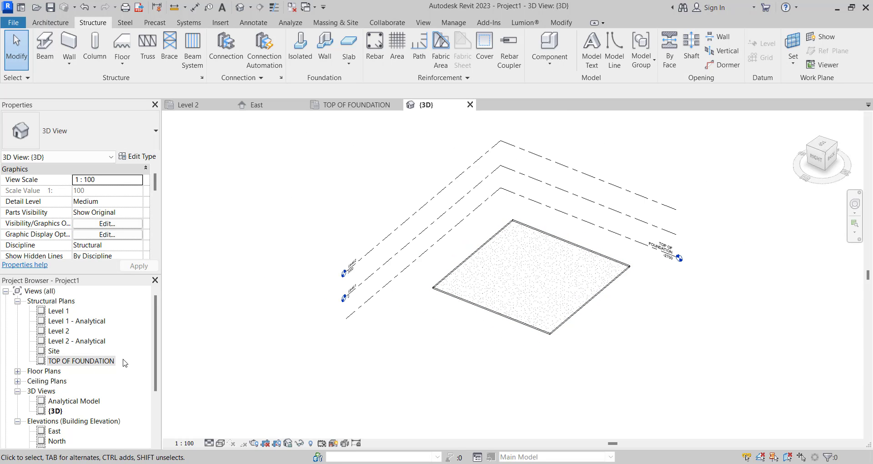
{"action": "double_click", "coordinate": [91, 362]}
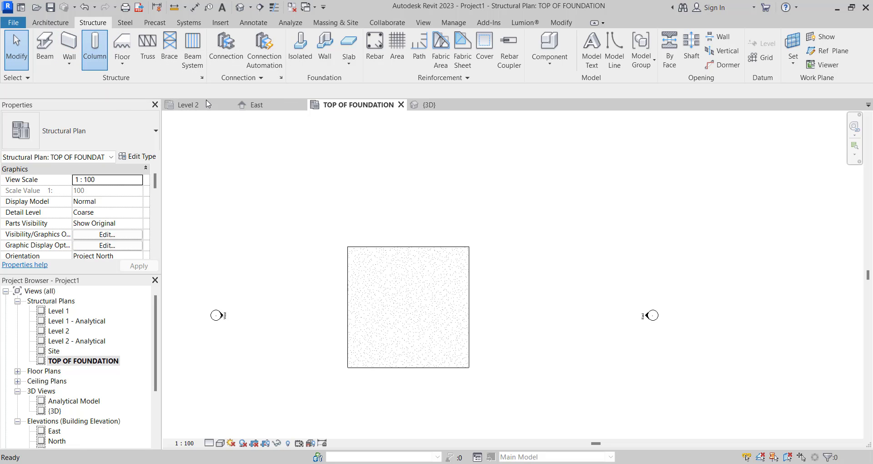
Step: Place a trial steel column on the slab with CL, then delete it
{"action": "key", "text": "c"}
{"action": "key", "text": "l"}
{"action": "scroll", "coordinate": [363, 277], "scroll_direction": "up", "scroll_amount": 2}
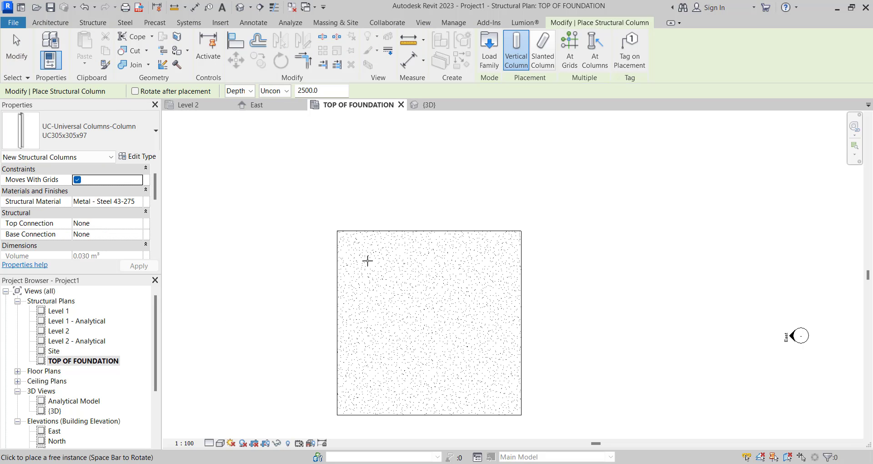
{"action": "left_click", "coordinate": [367, 259]}
{"action": "left_click", "coordinate": [19, 53]}
{"action": "scroll", "coordinate": [318, 236], "scroll_direction": "up", "scroll_amount": 2}
{"action": "left_click_drag", "start_coordinate": [316, 233], "coordinate": [433, 288]}
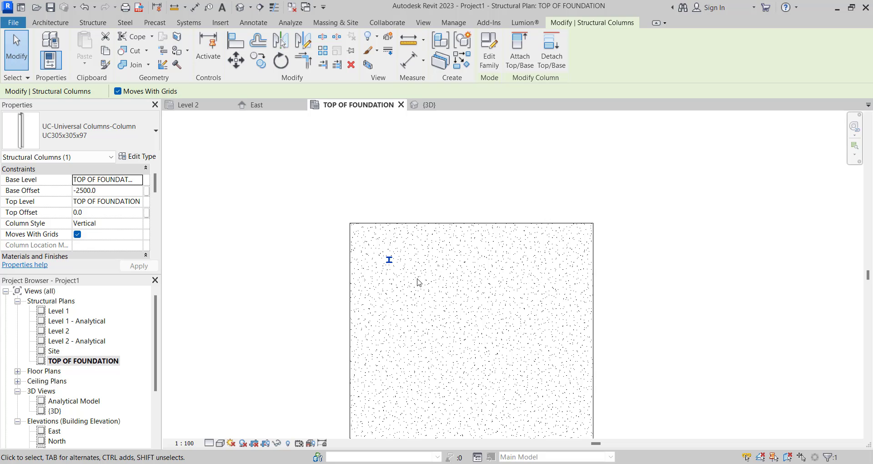
{"action": "key", "text": "Delete"}
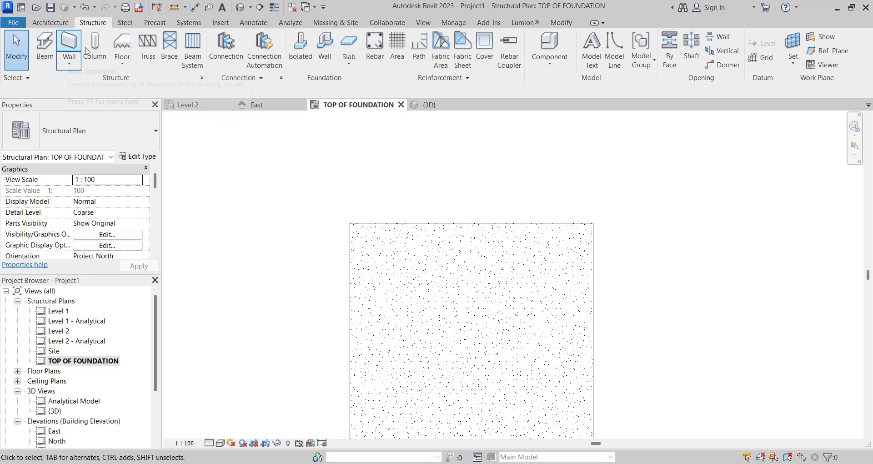
Step: Place an M_Concrete-Rectangular-Column 300 x 450mm near the slab's top-left corner
{"action": "left_click", "coordinate": [89, 48]}
{"action": "left_click", "coordinate": [86, 138]}
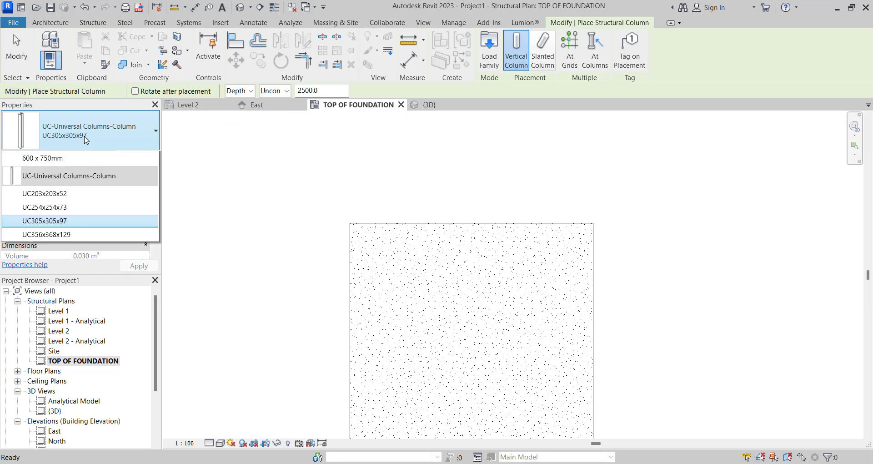
{"action": "left_click", "coordinate": [46, 196]}
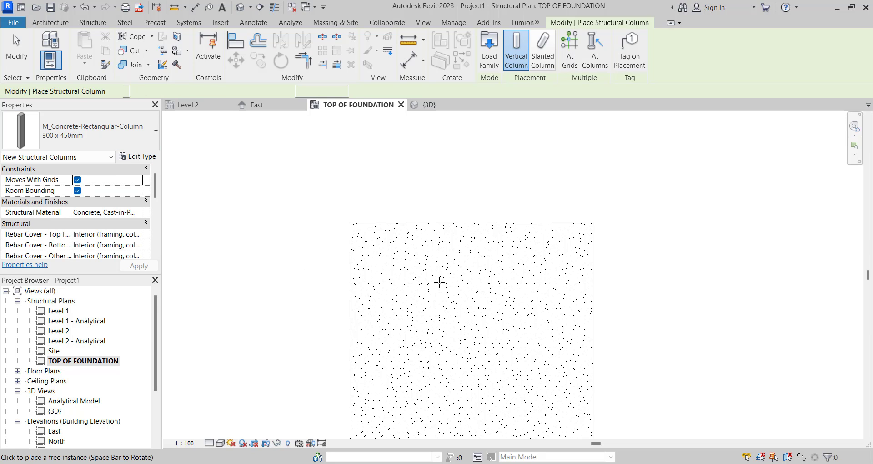
{"action": "scroll", "coordinate": [391, 257], "scroll_direction": "up", "scroll_amount": 2}
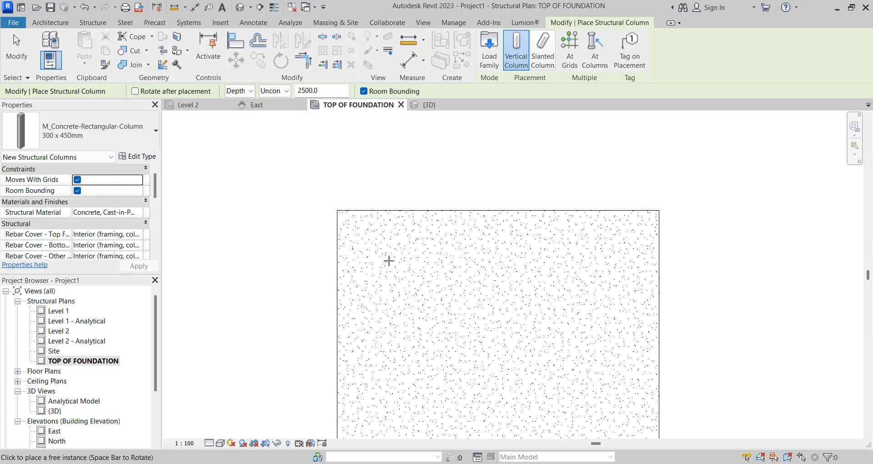
{"action": "left_click", "coordinate": [387, 254]}
{"action": "scroll", "coordinate": [393, 291], "scroll_direction": "down", "scroll_amount": 2}
{"action": "left_click", "coordinate": [384, 313]}
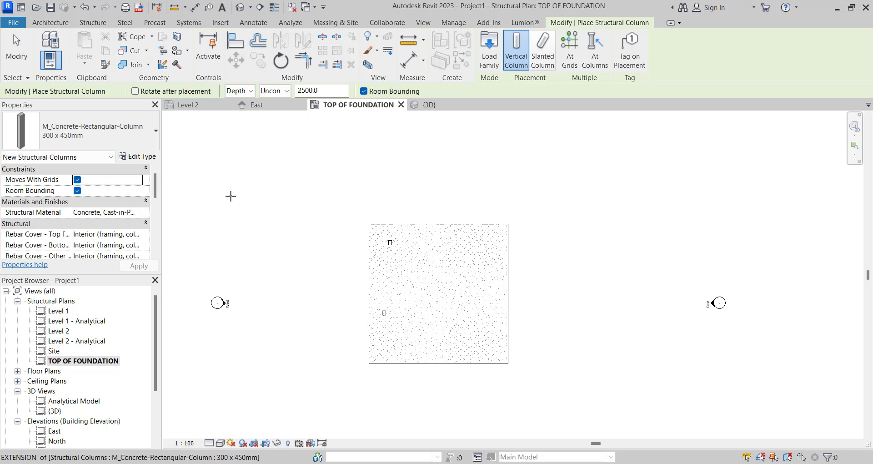
{"action": "key", "text": "Escape"}
{"action": "key", "text": "Escape"}
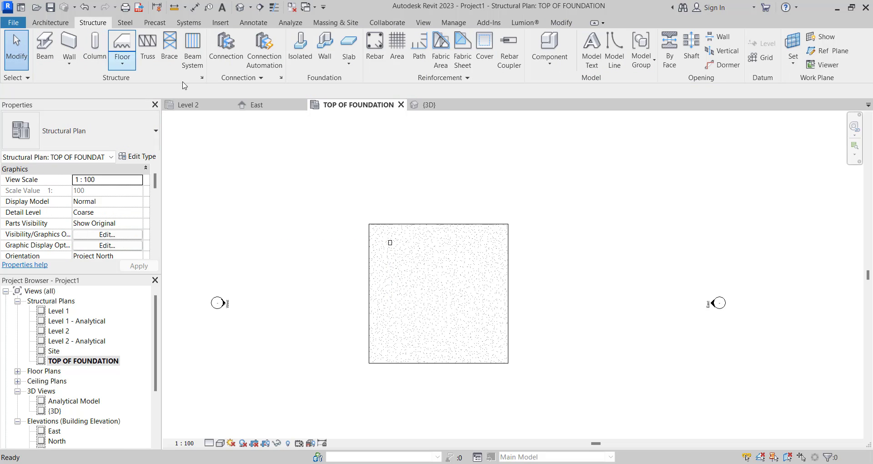
Step: Draw grid 1 horizontally from the column's midpoint out to the left
{"action": "left_click", "coordinate": [760, 58]}
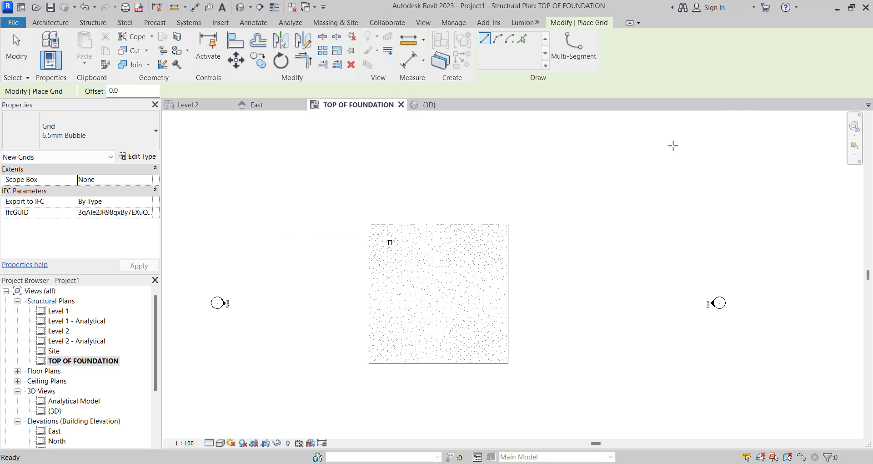
{"action": "scroll", "coordinate": [387, 247], "scroll_direction": "up", "scroll_amount": 2}
{"action": "left_click", "coordinate": [387, 247]}
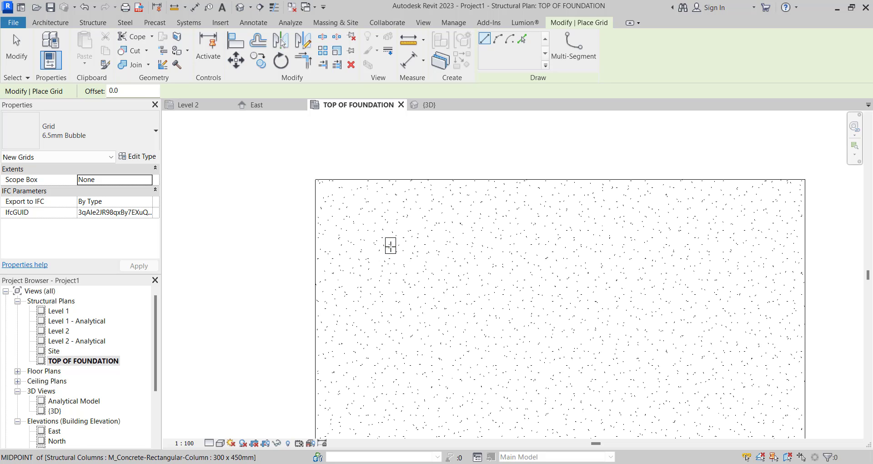
{"action": "scroll", "coordinate": [468, 246], "scroll_direction": "down", "scroll_amount": 3}
{"action": "left_click", "coordinate": [303, 246]}
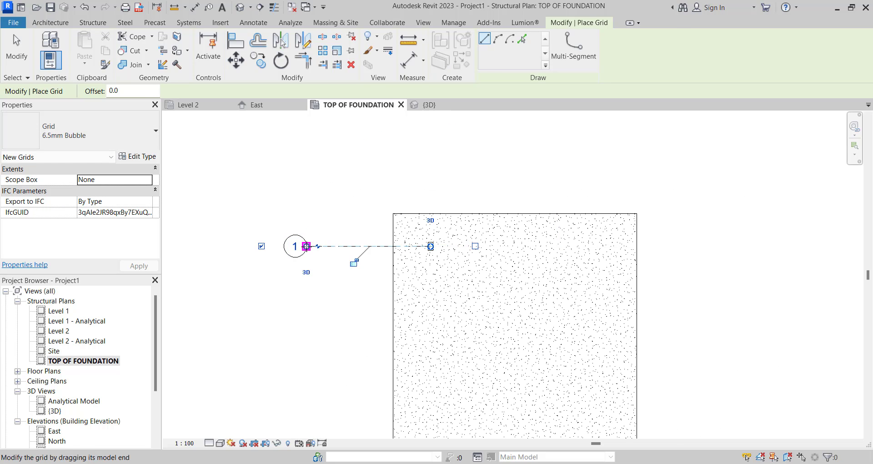
{"action": "scroll", "coordinate": [346, 264], "scroll_direction": "down", "scroll_amount": 2}
{"action": "key", "text": "Escape"}
{"action": "key", "text": "Escape"}
Step: Extend grid 1 right past the foundation and show its right-end bubble
{"action": "left_click", "coordinate": [348, 246]}
{"action": "scroll", "coordinate": [394, 249], "scroll_direction": "up", "scroll_amount": 3}
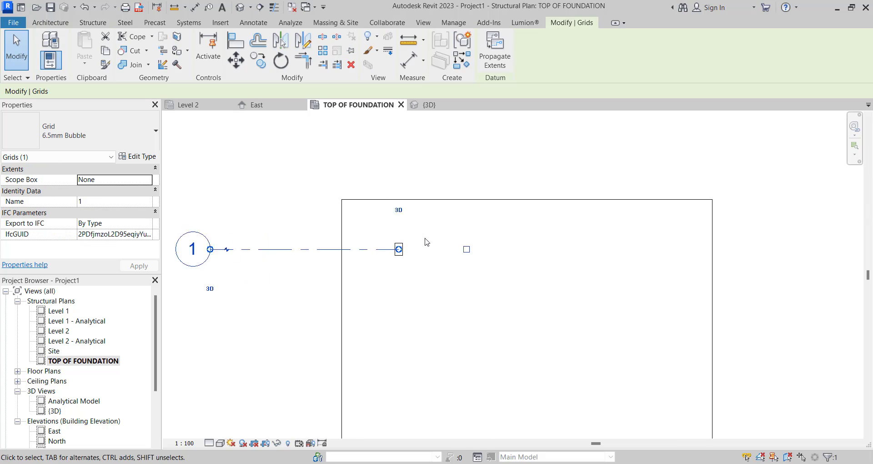
{"action": "scroll", "coordinate": [381, 257], "scroll_direction": "down", "scroll_amount": 1}
{"action": "left_click_drag", "start_coordinate": [380, 255], "coordinate": [703, 255]}
{"action": "left_click", "coordinate": [755, 255]}
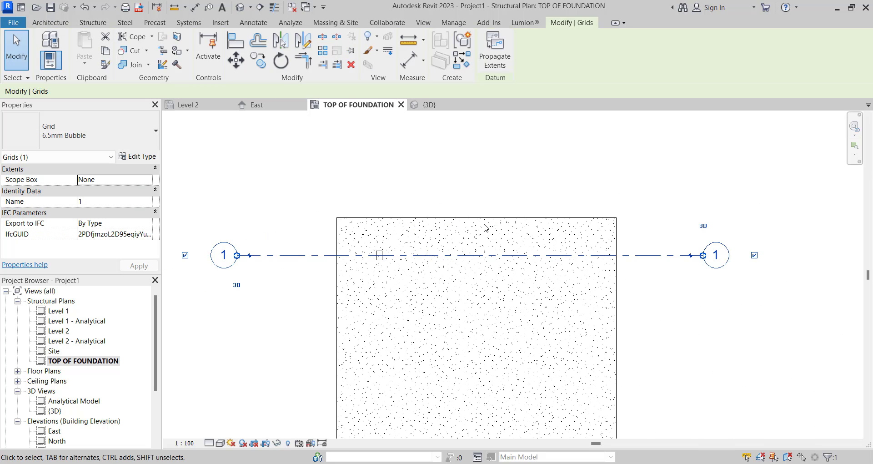
{"action": "scroll", "coordinate": [459, 214], "scroll_direction": "down", "scroll_amount": 2}
{"action": "key", "text": "Escape"}
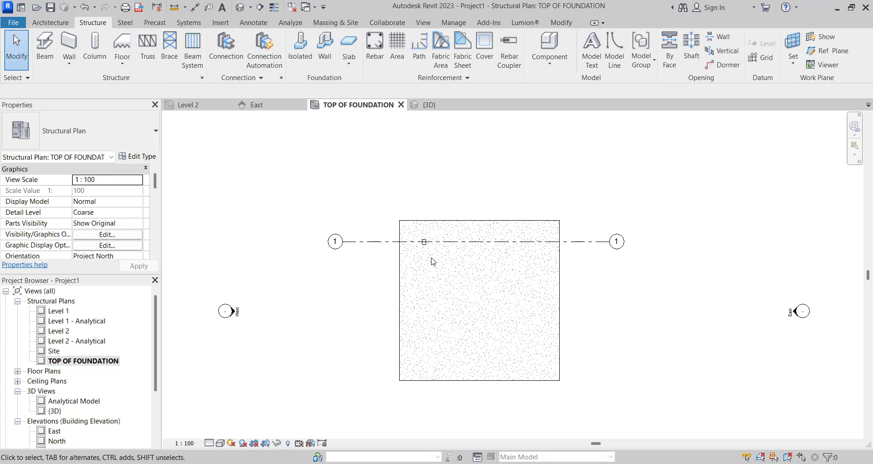
Step: Draw horizontal grids 2, 3 and 4 left to right, stepping down below grid 1
{"action": "left_click", "coordinate": [370, 245]}
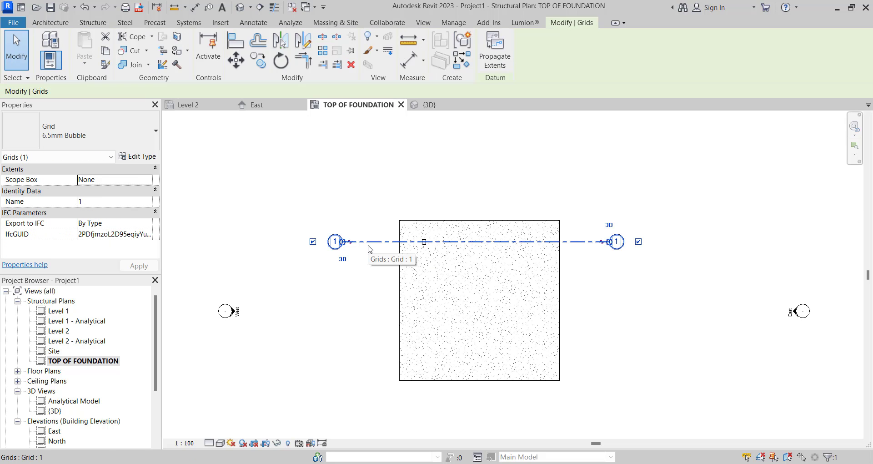
{"action": "left_click", "coordinate": [258, 60]}
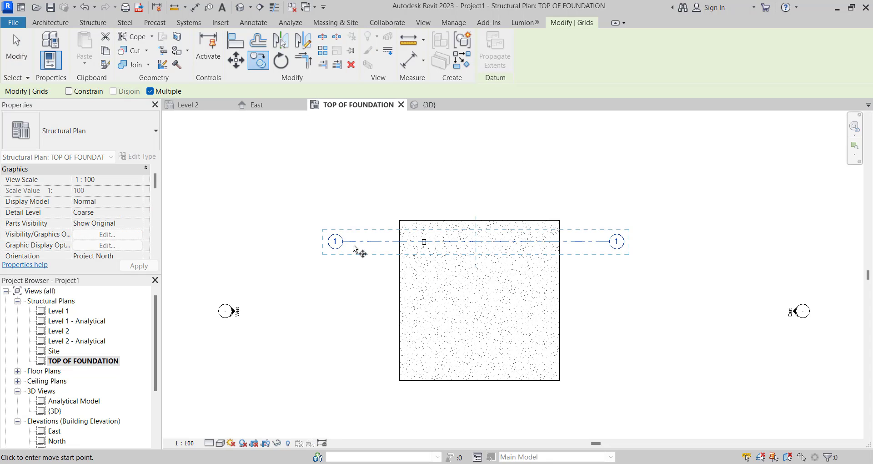
{"action": "key", "text": "g"}
{"action": "key", "text": "r"}
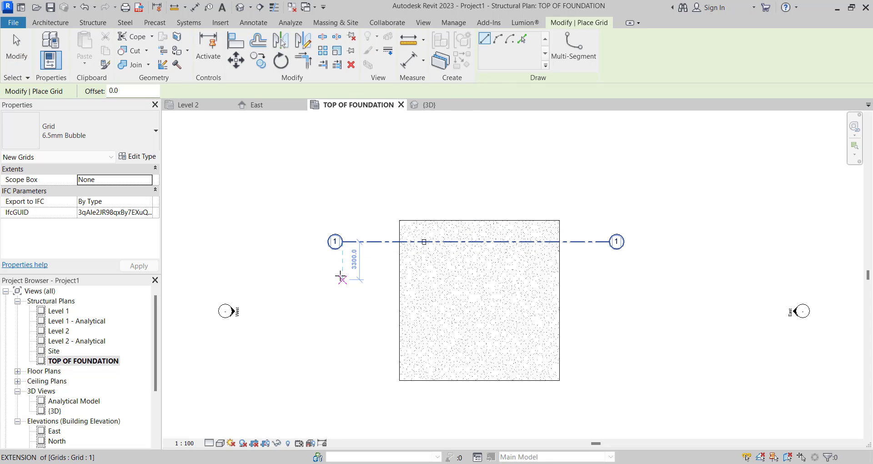
{"action": "left_click", "coordinate": [342, 276]}
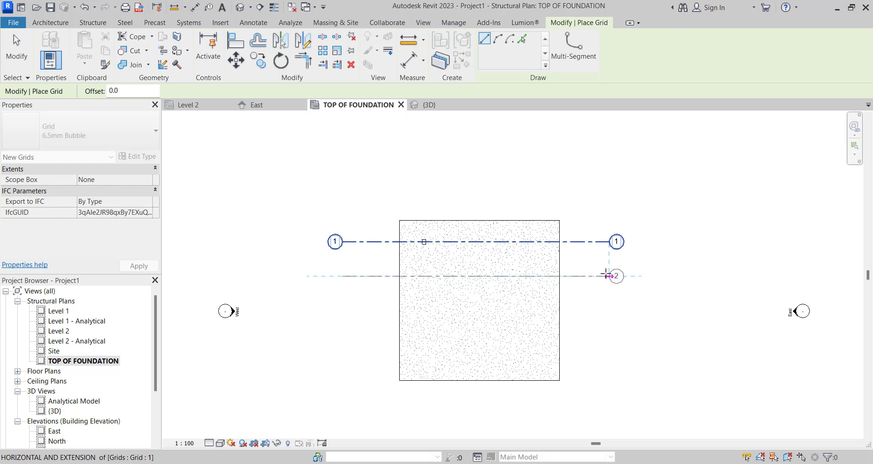
{"action": "left_click", "coordinate": [609, 275]}
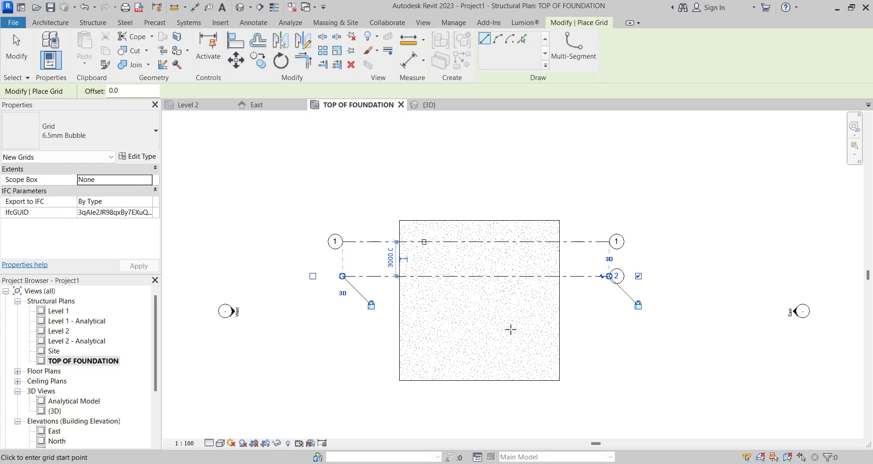
{"action": "left_click", "coordinate": [342, 314]}
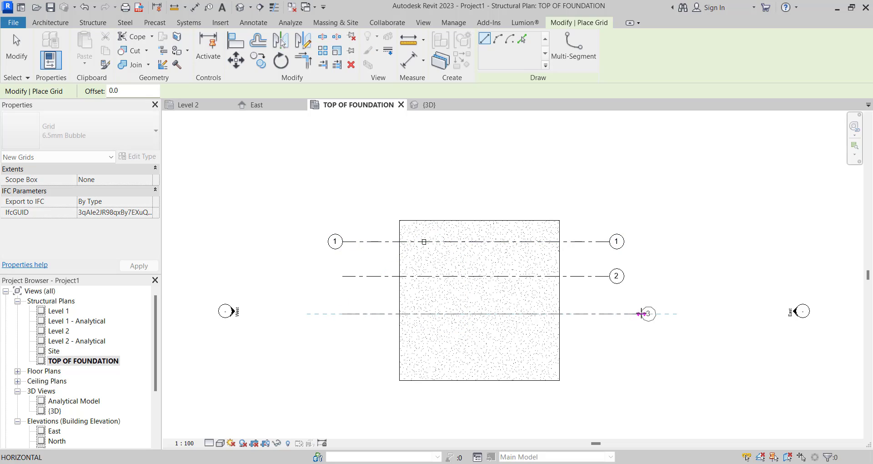
{"action": "left_click", "coordinate": [609, 314]}
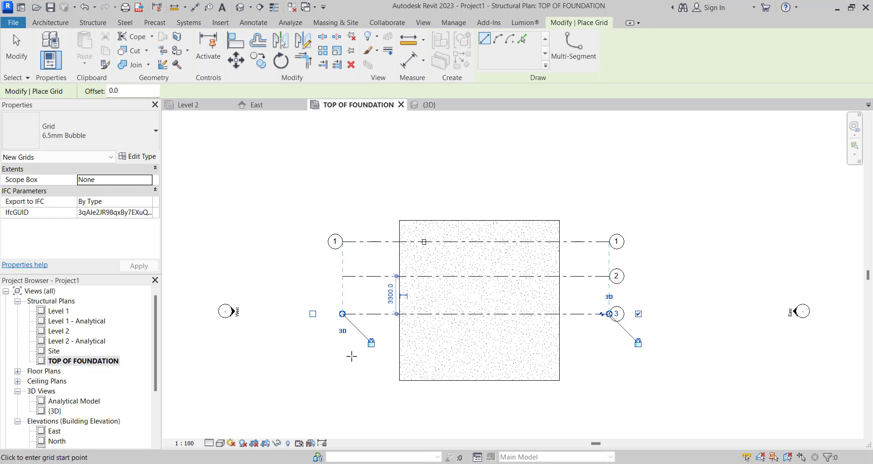
{"action": "left_click", "coordinate": [343, 356]}
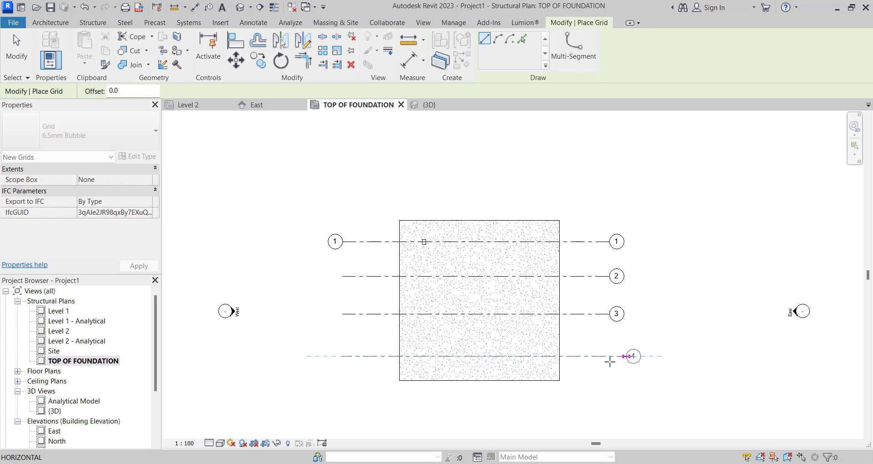
{"action": "left_click", "coordinate": [609, 356]}
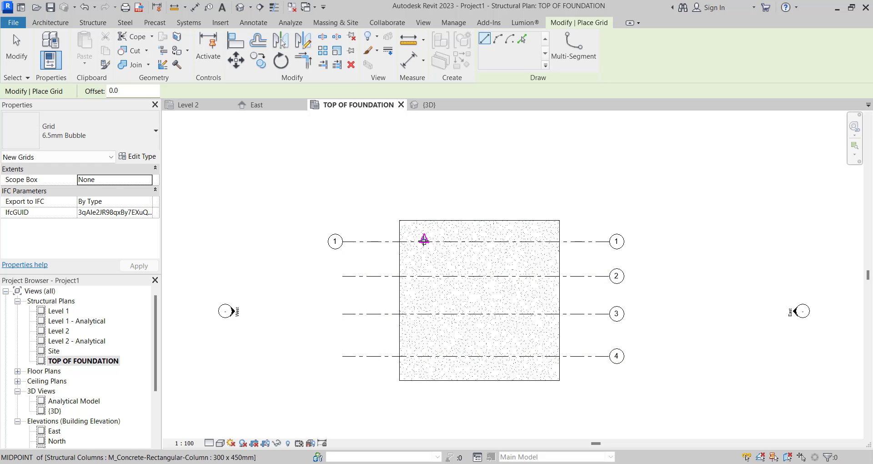
{"action": "scroll", "coordinate": [422, 238], "scroll_direction": "up", "scroll_amount": 1}
Step: Draw a vertical grid through the column, extend it above grid 1, and name it A
{"action": "left_click", "coordinate": [424, 242]}
{"action": "scroll", "coordinate": [422, 237], "scroll_direction": "down", "scroll_amount": 3}
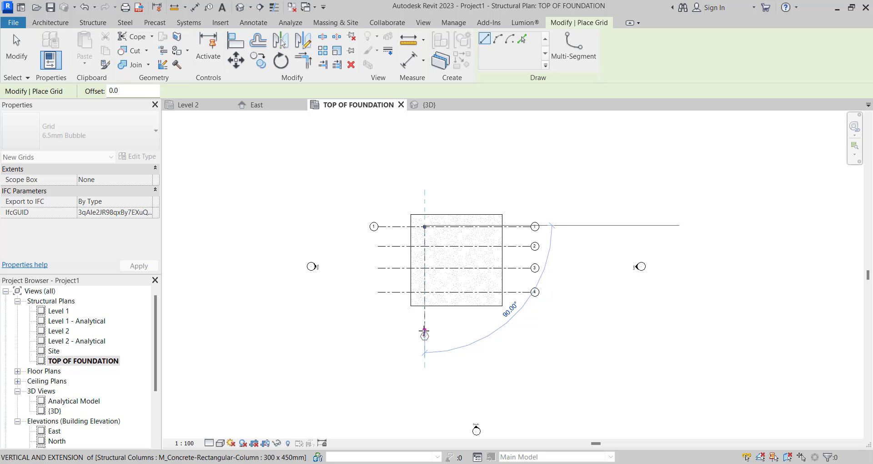
{"action": "left_click", "coordinate": [421, 328]}
{"action": "key", "text": "Escape"}
{"action": "key", "text": "Escape"}
{"action": "left_click", "coordinate": [422, 293]}
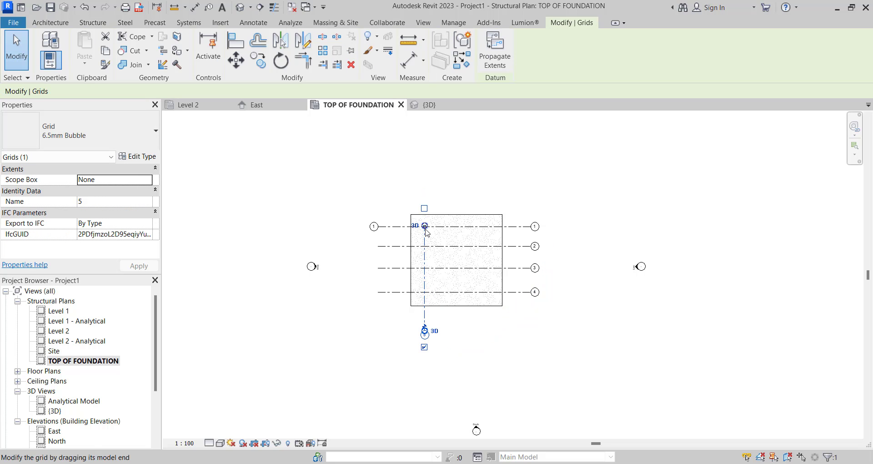
{"action": "left_click_drag", "start_coordinate": [425, 226], "coordinate": [425, 187]}
{"action": "scroll", "coordinate": [417, 317], "scroll_direction": "up", "scroll_amount": 1}
{"action": "scroll", "coordinate": [426, 339], "scroll_direction": "up", "scroll_amount": 4}
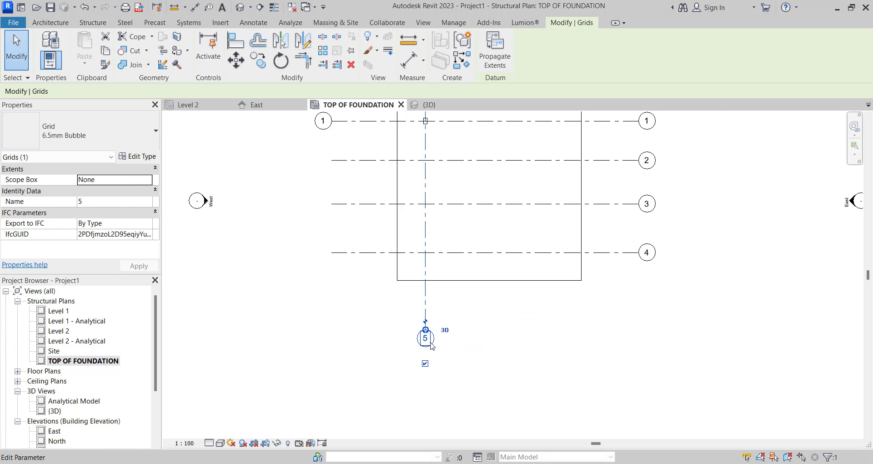
{"action": "left_click", "coordinate": [423, 336]}
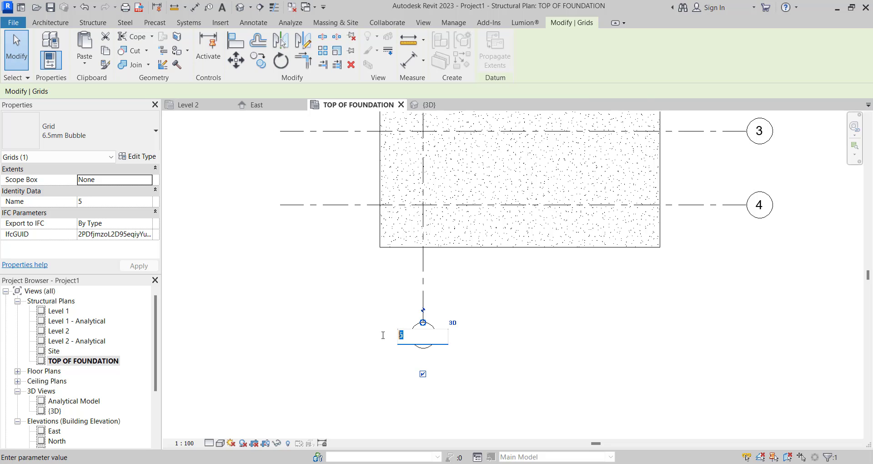
{"action": "type", "text": "A"}
{"action": "key", "text": "Return"}
Step: Show grid A's top bubble and extend its top end further up
{"action": "scroll", "coordinate": [363, 350], "scroll_direction": "down", "scroll_amount": 5}
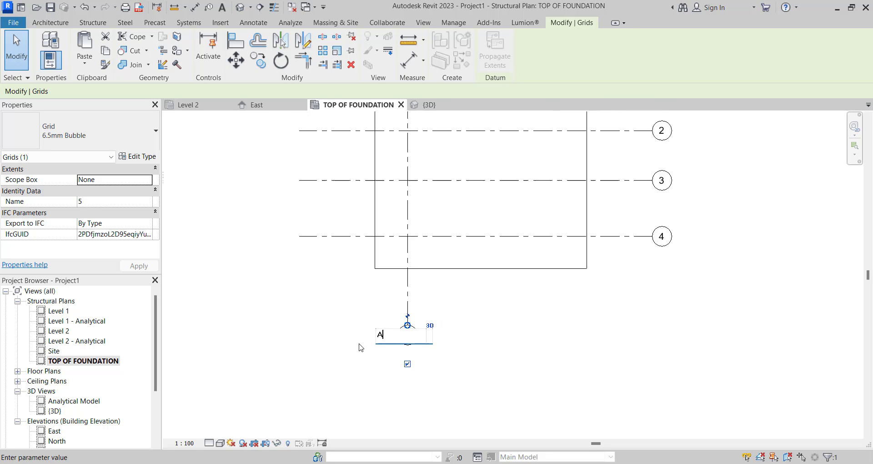
{"action": "scroll", "coordinate": [372, 251], "scroll_direction": "up", "scroll_amount": 3}
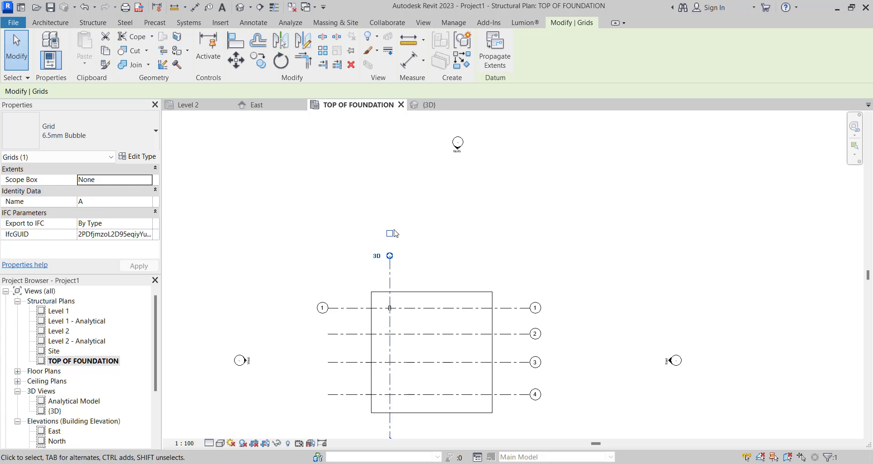
{"action": "left_click", "coordinate": [389, 233]}
{"action": "left_click_drag", "start_coordinate": [391, 261], "coordinate": [394, 238]}
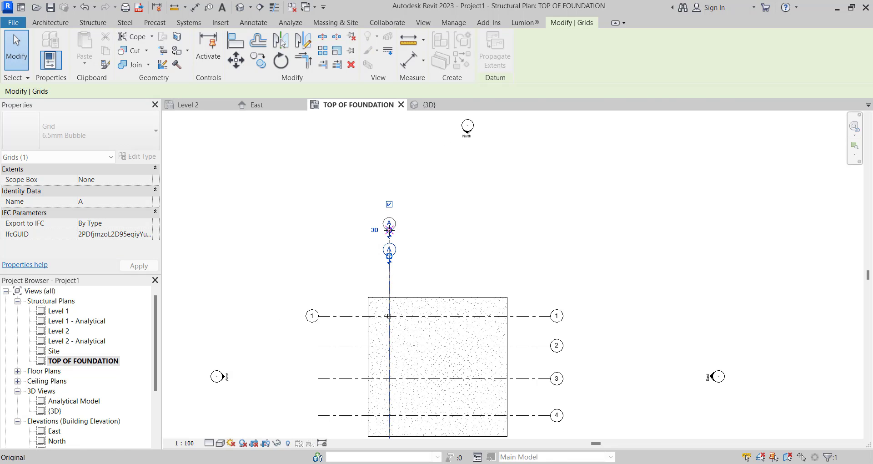
{"action": "key", "text": "Escape"}
{"action": "scroll", "coordinate": [398, 256], "scroll_direction": "down", "scroll_amount": 2}
{"action": "scroll", "coordinate": [398, 256], "scroll_direction": "up", "scroll_amount": 3}
Step: Add vertical grid B 4000 right of grid A using Create Similar
{"action": "left_click", "coordinate": [399, 256]}
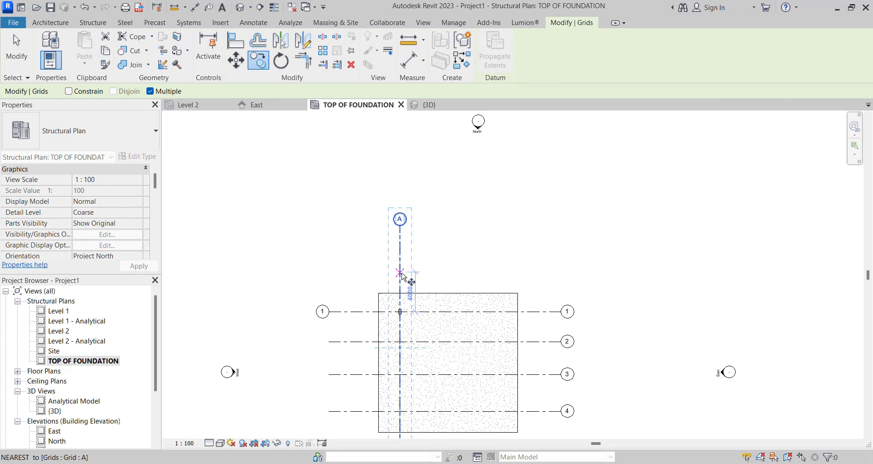
{"action": "key", "text": "g"}
{"action": "key", "text": "r"}
{"action": "left_click", "coordinate": [400, 273]}
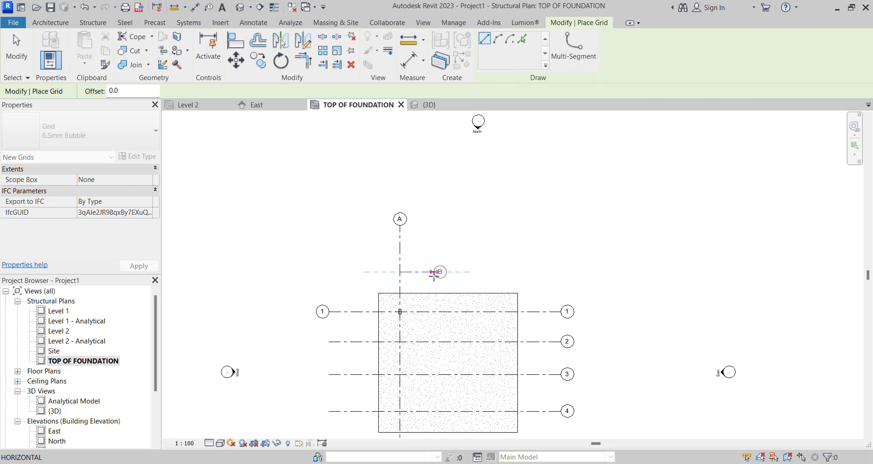
{"action": "key", "text": "Escape"}
{"action": "key", "text": "Escape"}
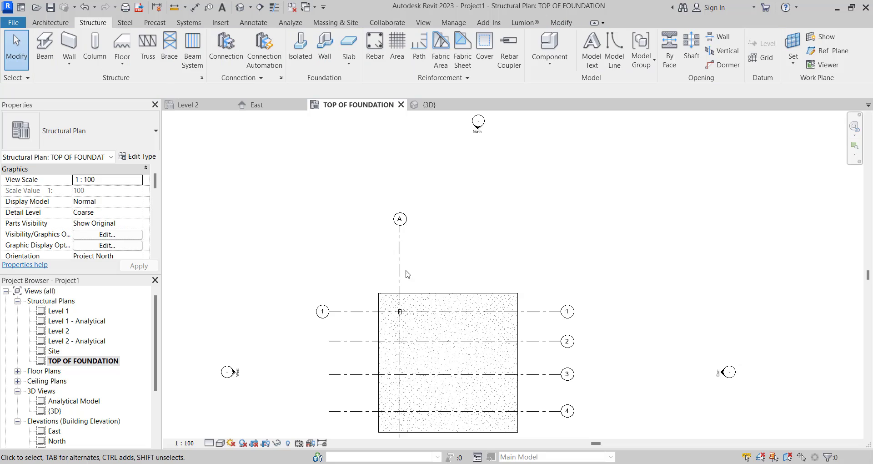
{"action": "left_click", "coordinate": [400, 273]}
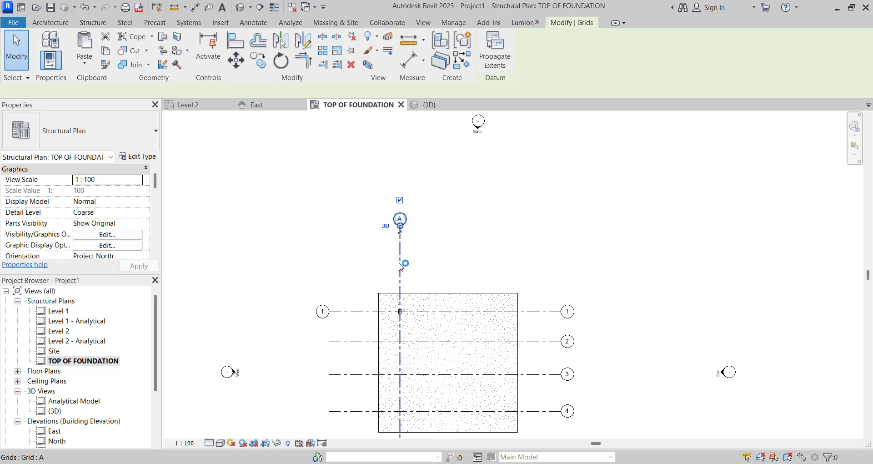
{"action": "left_click", "coordinate": [466, 66]}
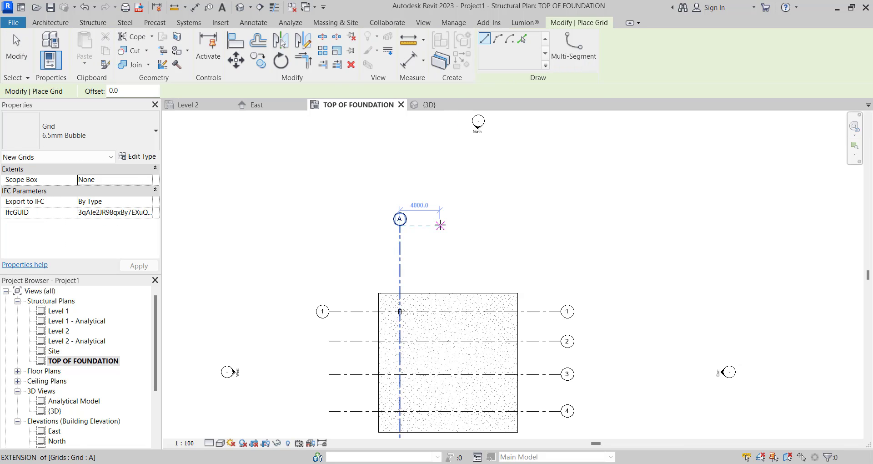
{"action": "left_click", "coordinate": [440, 226]}
{"action": "scroll", "coordinate": [440, 226], "scroll_direction": "down", "scroll_amount": 3}
{"action": "scroll", "coordinate": [445, 322], "scroll_direction": "up", "scroll_amount": 1}
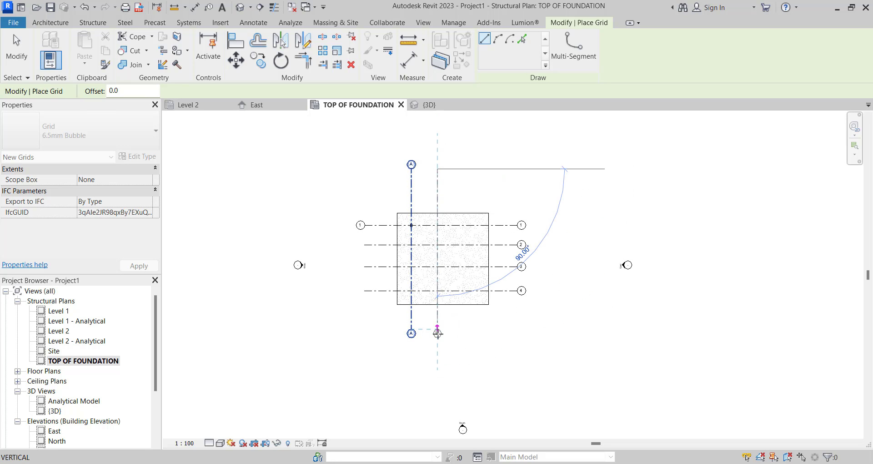
{"action": "left_click", "coordinate": [437, 329]}
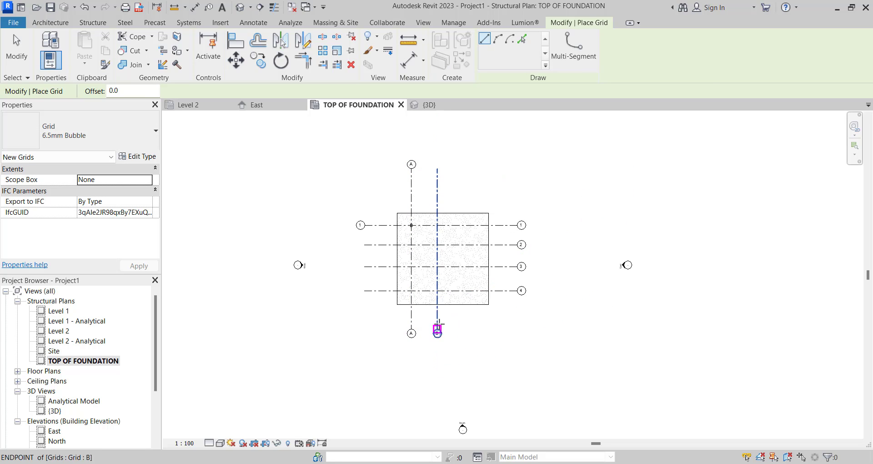
{"action": "key", "text": "Escape"}
Step: Copy grid B 4000 to the right to create grid C
{"action": "left_click", "coordinate": [439, 327]}
{"action": "scroll", "coordinate": [438, 326], "scroll_direction": "up", "scroll_amount": 2}
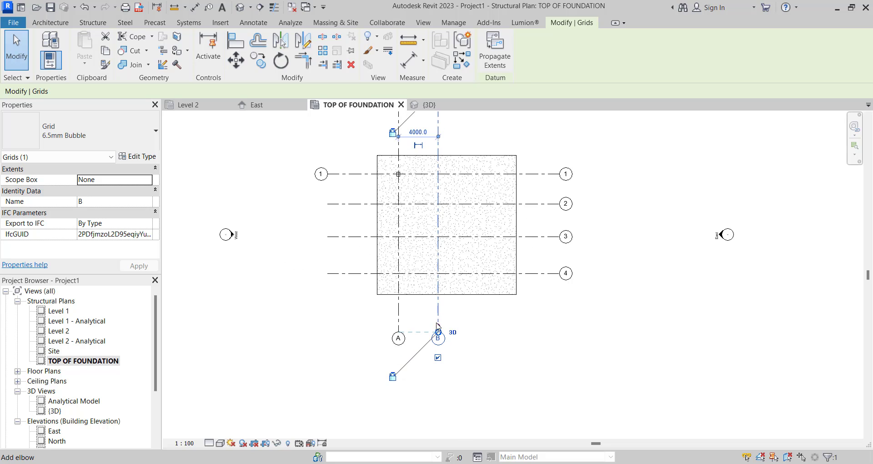
{"action": "left_click", "coordinate": [258, 60]}
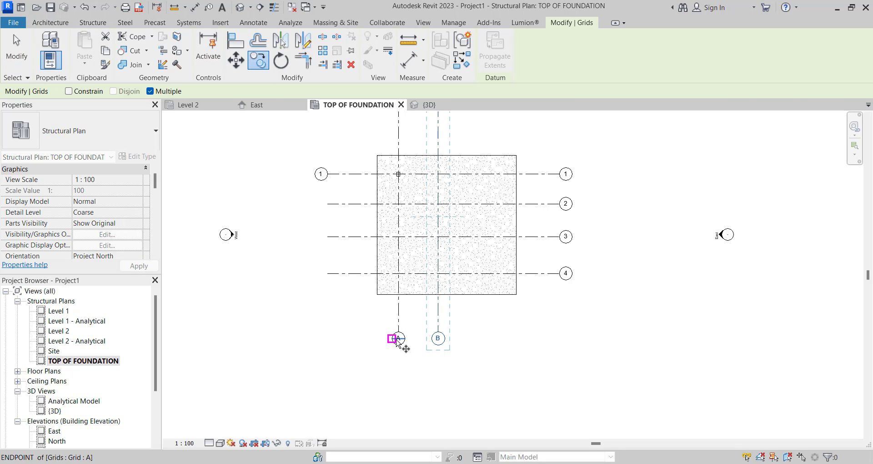
{"action": "left_click", "coordinate": [438, 320]}
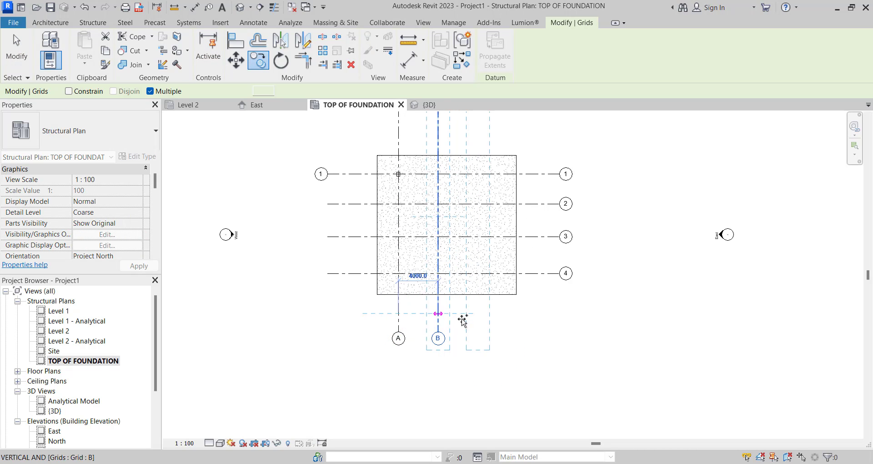
{"action": "left_click", "coordinate": [479, 317]}
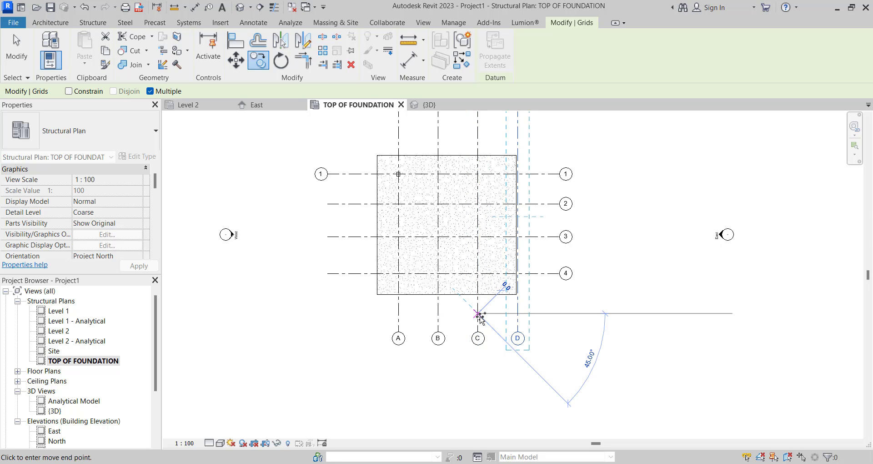
{"action": "key", "text": "Escape"}
{"action": "key", "text": "Escape"}
{"action": "scroll", "coordinate": [560, 324], "scroll_direction": "up", "scroll_amount": 2}
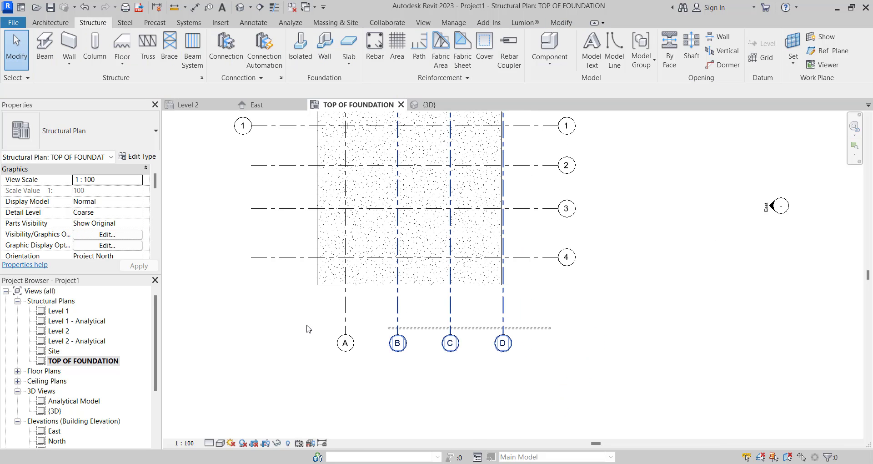
Step: Window-select grids A–D and nudge them two steps to the left
{"action": "left_click_drag", "start_coordinate": [308, 328], "coordinate": [302, 326]}
{"action": "key", "text": "Left"}
{"action": "key", "text": "Left"}
{"action": "key", "text": "Left"}
{"action": "key", "text": "Left"}
{"action": "key", "text": "Left"}
{"action": "key", "text": "Left"}
{"action": "key", "text": "Left"}
{"action": "key", "text": "Left"}
{"action": "key", "text": "Left"}
{"action": "key", "text": "Left"}
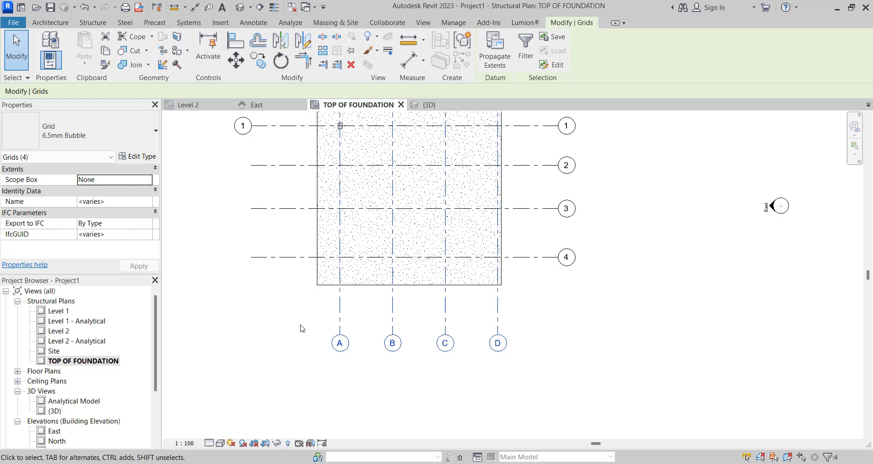
{"action": "key", "text": "Left"}
{"action": "key", "text": "Left"}
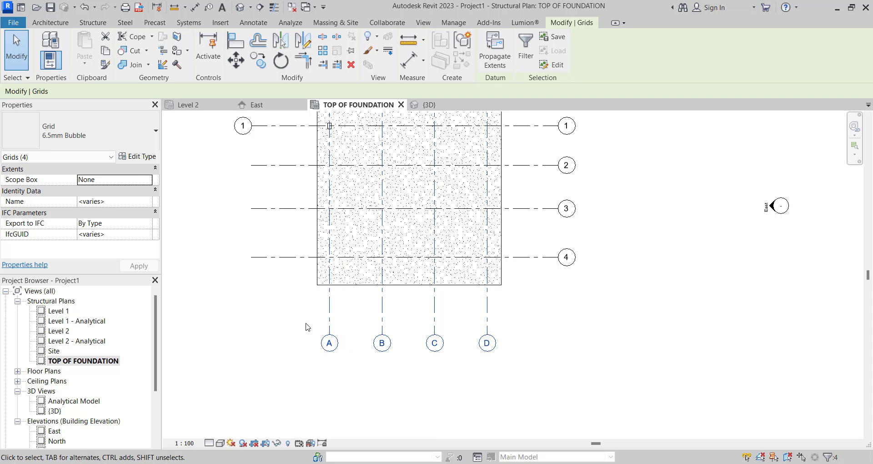
{"action": "scroll", "coordinate": [304, 337], "scroll_direction": "down", "scroll_amount": 3}
{"action": "key", "text": "Escape"}
{"action": "scroll", "coordinate": [304, 337], "scroll_direction": "down", "scroll_amount": 3}
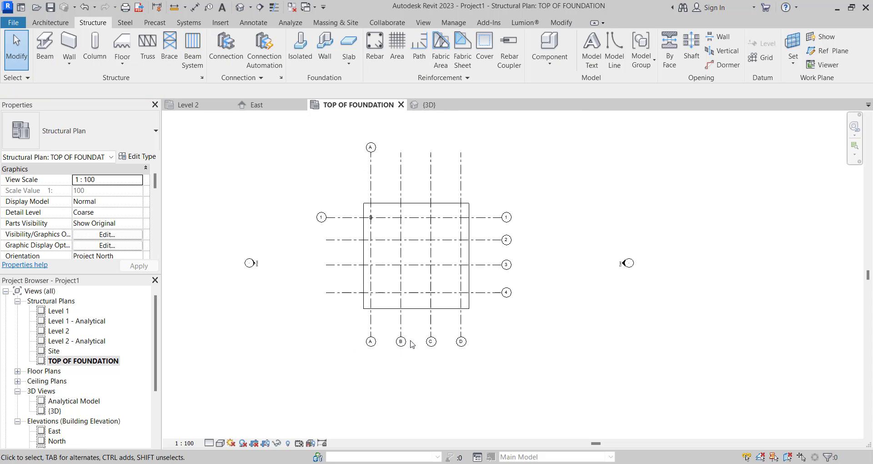
{"action": "scroll", "coordinate": [444, 214], "scroll_direction": "up", "scroll_amount": 4}
{"action": "scroll", "coordinate": [444, 171], "scroll_direction": "down", "scroll_amount": 3}
{"action": "scroll", "coordinate": [446, 197], "scroll_direction": "up", "scroll_amount": 1}
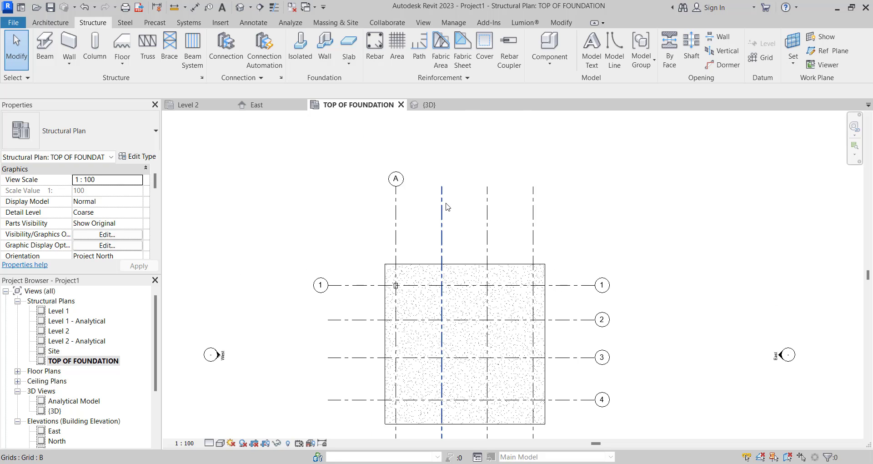
Step: Check the temporary spacing dimensions of vertical grids B, C and D
{"action": "left_click", "coordinate": [441, 196]}
{"action": "scroll", "coordinate": [441, 153], "scroll_direction": "up", "scroll_amount": 1}
{"action": "left_click", "coordinate": [502, 215]}
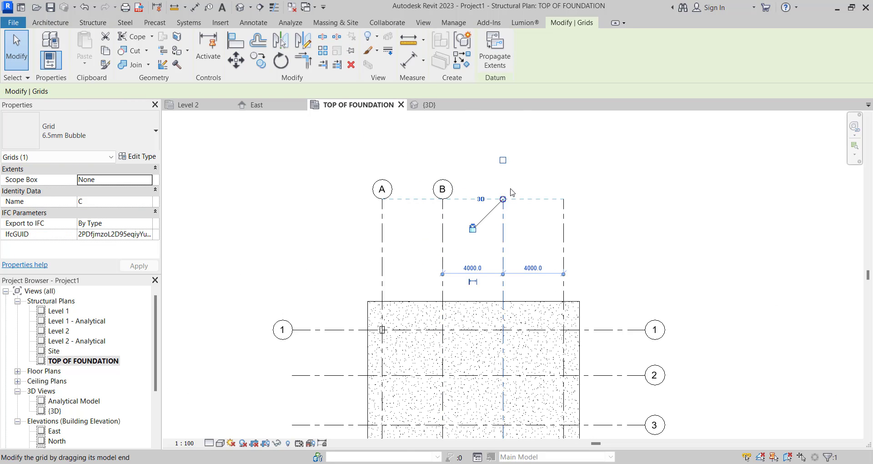
{"action": "left_click", "coordinate": [563, 204]}
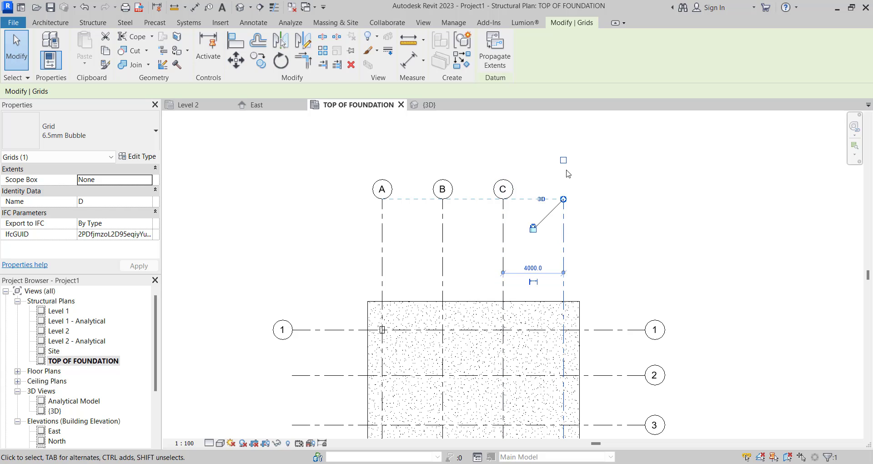
{"action": "scroll", "coordinate": [563, 164], "scroll_direction": "down", "scroll_amount": 3}
{"action": "key", "text": "Escape"}
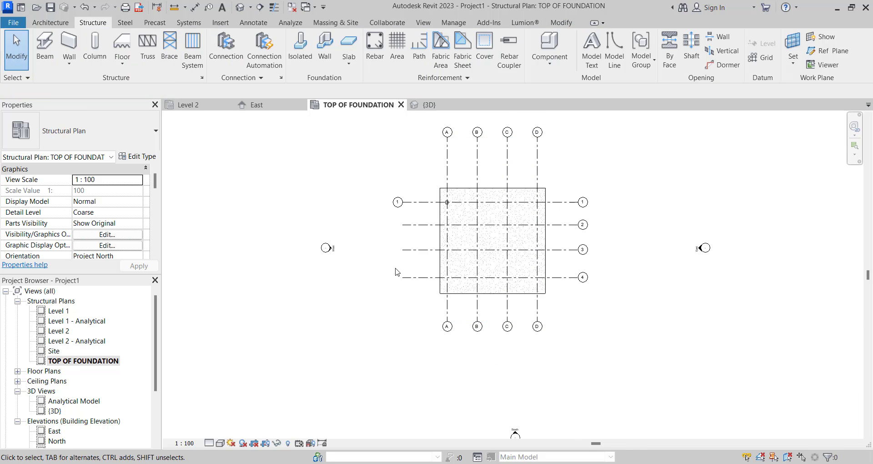
Step: Check the spacing of horizontal grids 4, 3 and 2
{"action": "left_click", "coordinate": [400, 278]}
{"action": "scroll", "coordinate": [398, 279], "scroll_direction": "up", "scroll_amount": 3}
{"action": "left_click", "coordinate": [406, 231]}
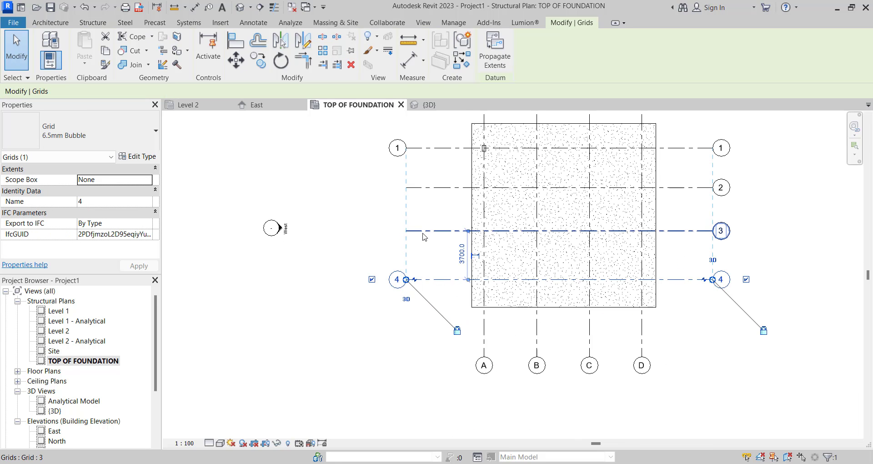
{"action": "left_click", "coordinate": [418, 188]}
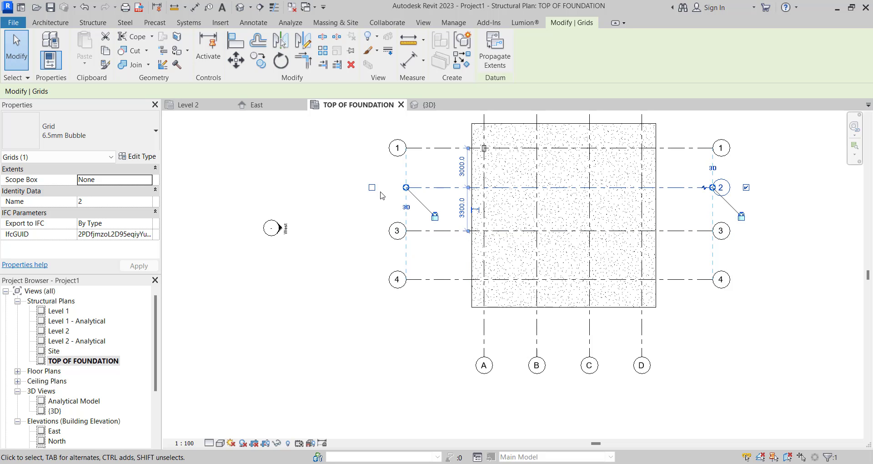
{"action": "scroll", "coordinate": [414, 331], "scroll_direction": "up", "scroll_amount": 2}
{"action": "key", "text": "Escape"}
{"action": "scroll", "coordinate": [413, 331], "scroll_direction": "down", "scroll_amount": 4}
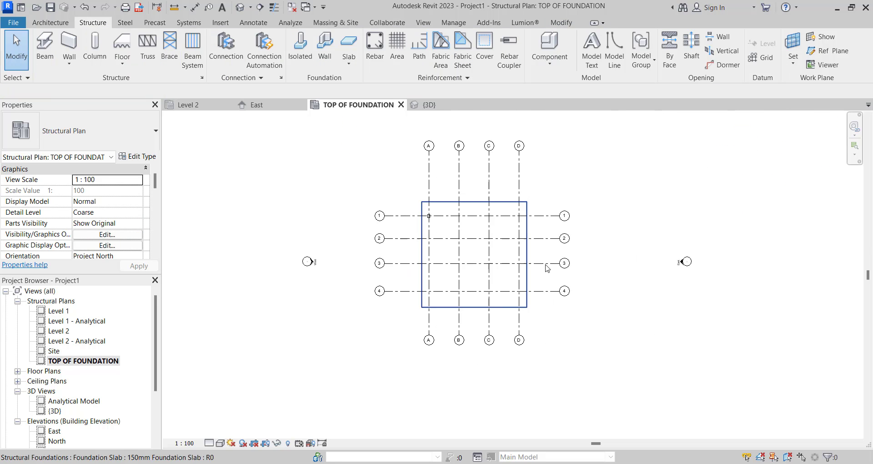
{"action": "scroll", "coordinate": [419, 318], "scroll_direction": "up", "scroll_amount": 5}
{"action": "scroll", "coordinate": [419, 319], "scroll_direction": "down", "scroll_amount": 3}
{"action": "scroll", "coordinate": [319, 304], "scroll_direction": "up", "scroll_amount": 5}
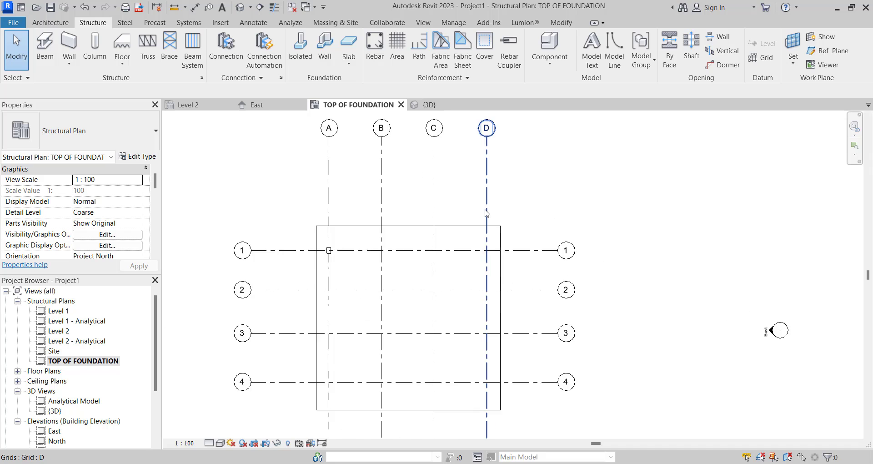
{"action": "scroll", "coordinate": [483, 280], "scroll_direction": "down", "scroll_amount": 1}
{"action": "scroll", "coordinate": [382, 230], "scroll_direction": "up", "scroll_amount": 2}
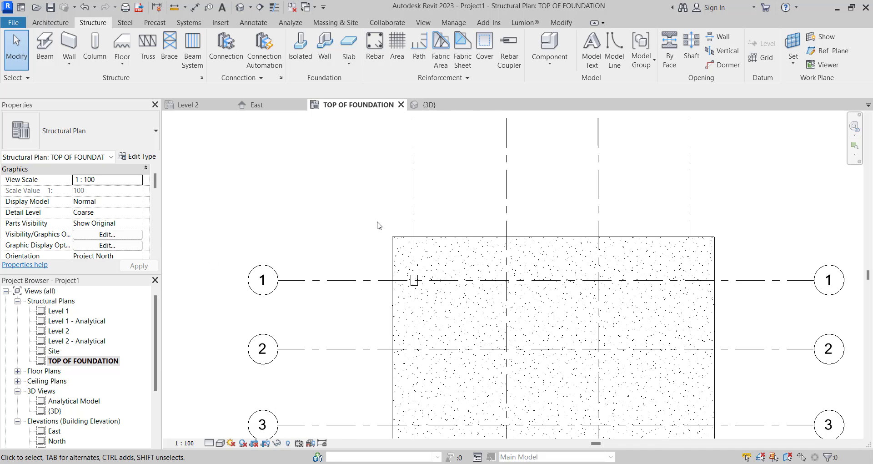
{"action": "scroll", "coordinate": [377, 224], "scroll_direction": "down", "scroll_amount": 2}
Step: Select the A-1 column to read its distances to the grids
{"action": "left_click_drag", "start_coordinate": [419, 277], "coordinate": [419, 279]}
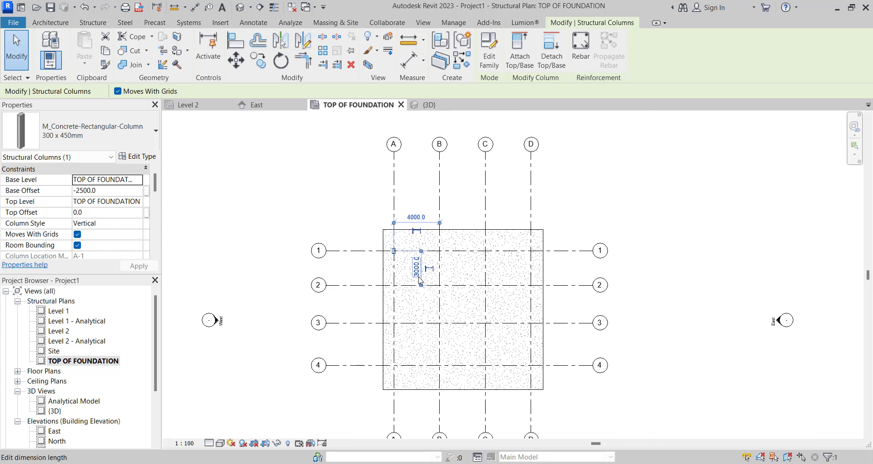
{"action": "scroll", "coordinate": [419, 279], "scroll_direction": "up", "scroll_amount": 4}
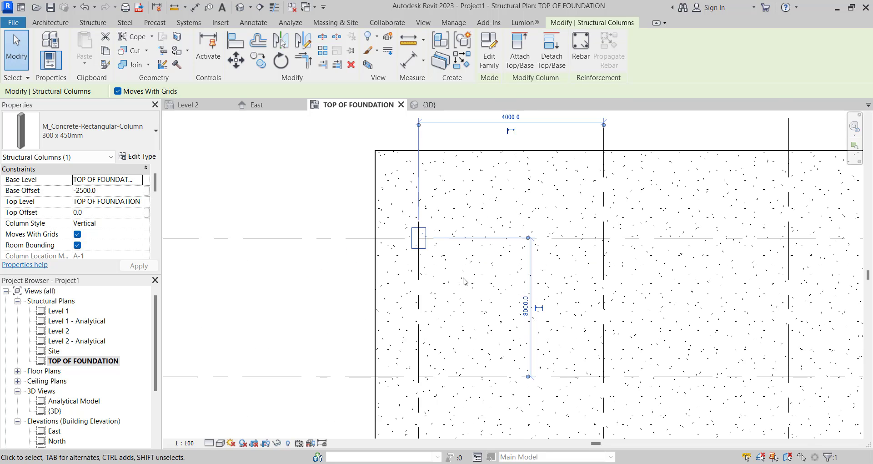
{"action": "key", "text": "Escape"}
{"action": "scroll", "coordinate": [437, 241], "scroll_direction": "down", "scroll_amount": 4}
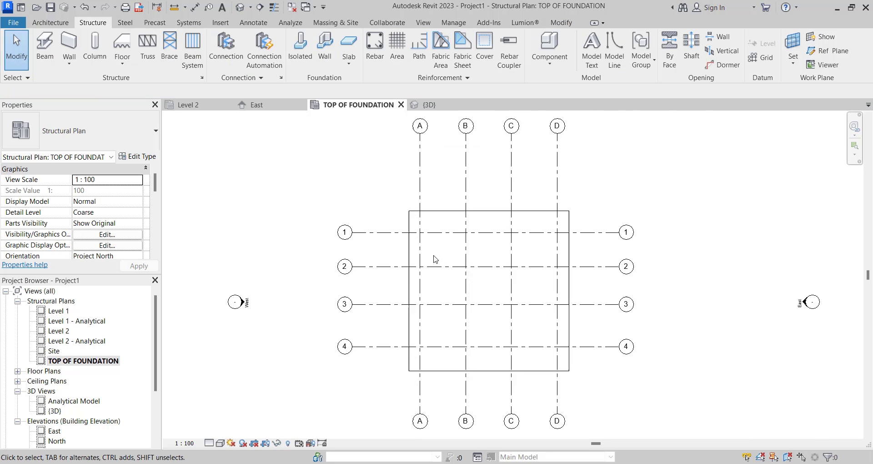
{"action": "scroll", "coordinate": [404, 192], "scroll_direction": "up", "scroll_amount": 2}
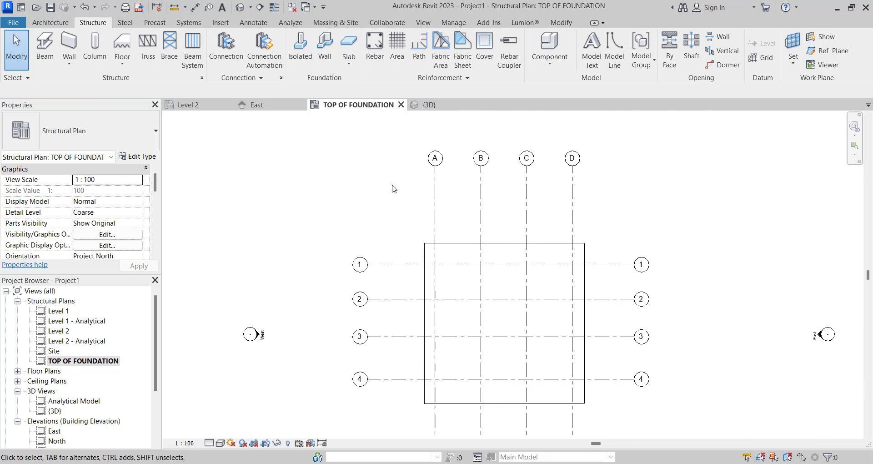
Step: Place 300 × 450mm concrete columns at all grid intersections, then view the foundation in {3D}
{"action": "left_click", "coordinate": [95, 47]}
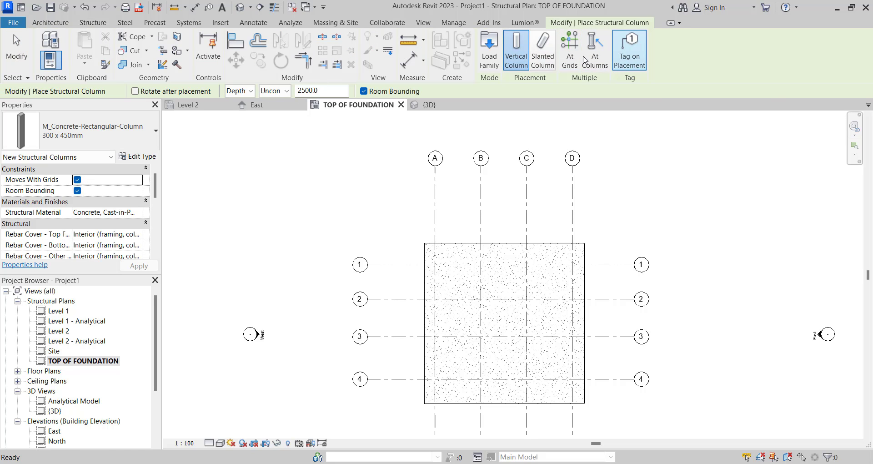
{"action": "left_click", "coordinate": [571, 49]}
{"action": "scroll", "coordinate": [469, 165], "scroll_direction": "down", "scroll_amount": 3}
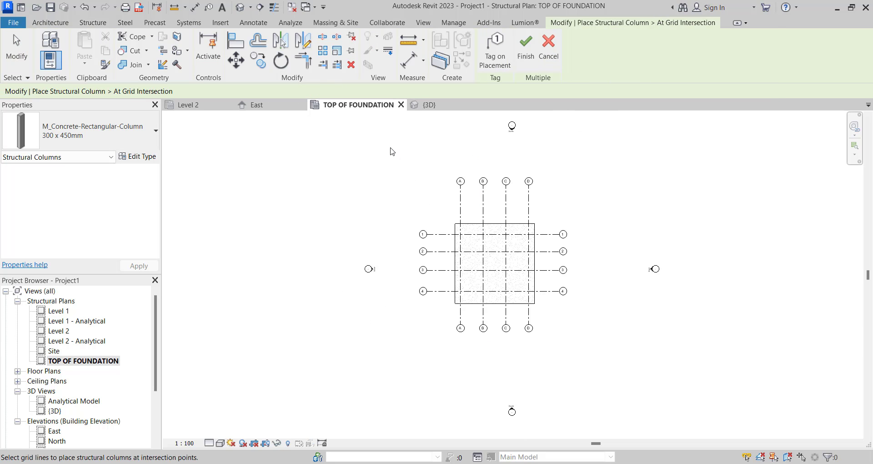
{"action": "left_click_drag", "start_coordinate": [390, 149], "coordinate": [596, 381]}
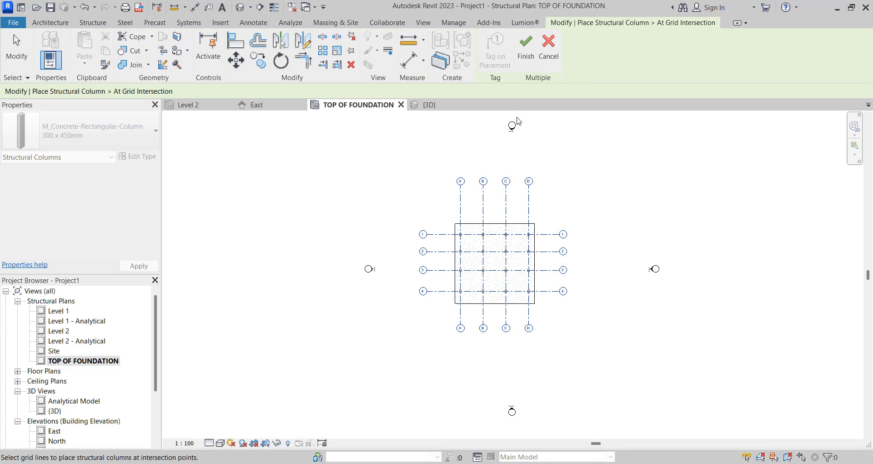
{"action": "left_click", "coordinate": [526, 55]}
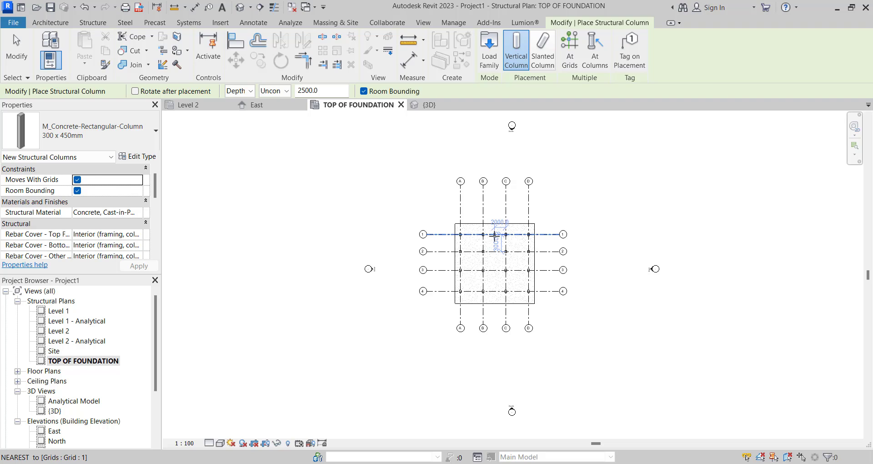
{"action": "key", "text": "Escape"}
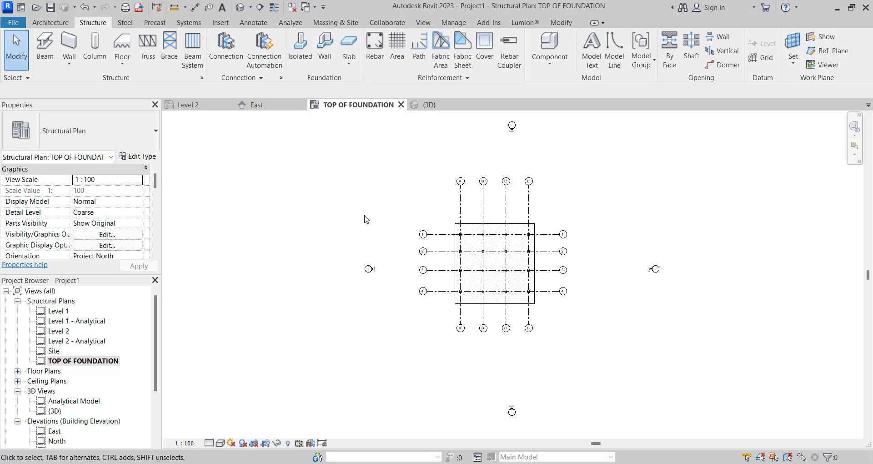
{"action": "left_click", "coordinate": [240, 7]}
Step: Select every structural column of this type in the project
{"action": "scroll", "coordinate": [531, 337], "scroll_direction": "up", "scroll_amount": 5}
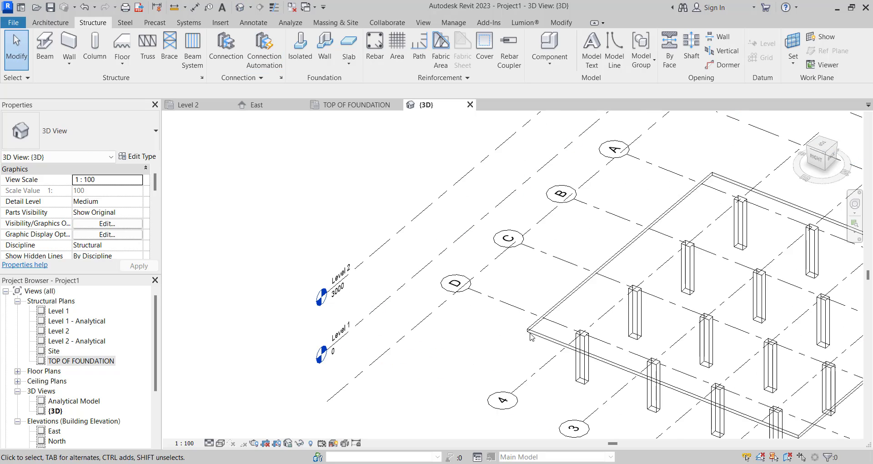
{"action": "left_click", "coordinate": [576, 373]}
{"action": "scroll", "coordinate": [575, 372], "scroll_direction": "down", "scroll_amount": 5}
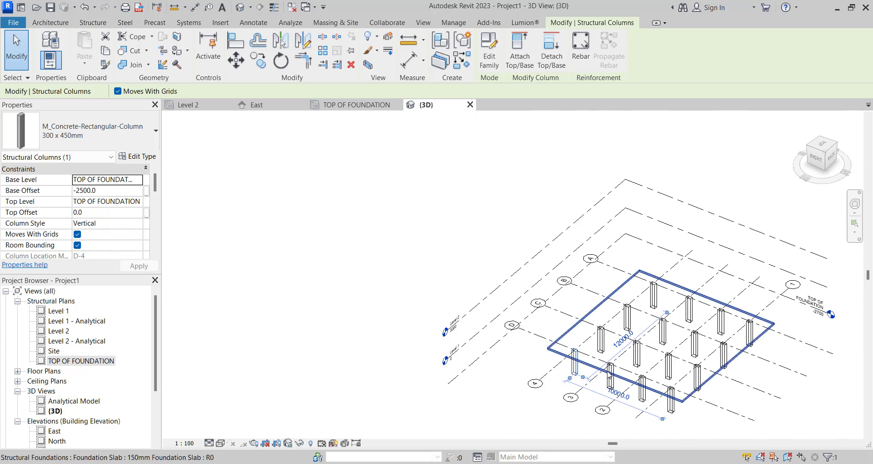
{"action": "scroll", "coordinate": [483, 329], "scroll_direction": "up", "scroll_amount": 3}
{"action": "scroll", "coordinate": [482, 328], "scroll_direction": "up", "scroll_amount": 3}
{"action": "right_click", "coordinate": [447, 245]}
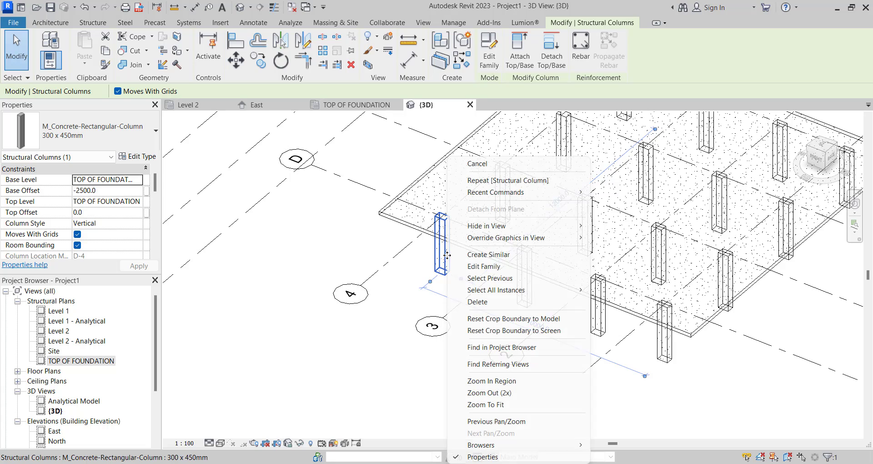
{"action": "mouse_move", "coordinate": [548, 298]}
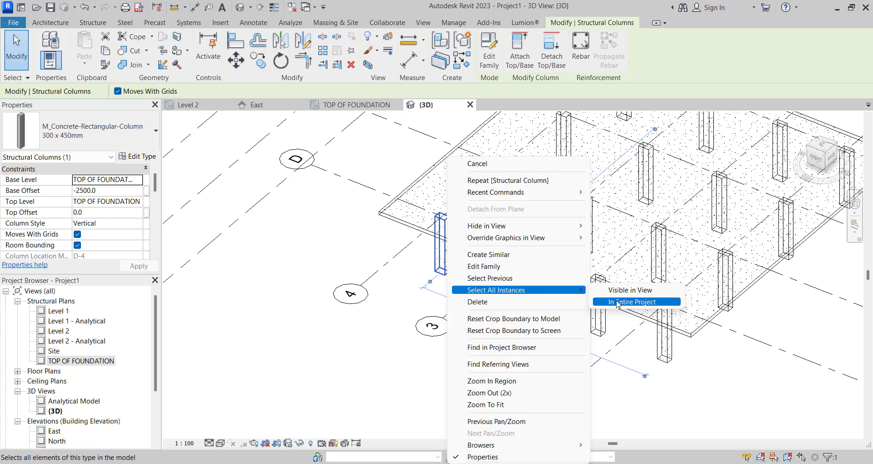
{"action": "left_click", "coordinate": [632, 301]}
{"action": "scroll", "coordinate": [383, 263], "scroll_direction": "down", "scroll_amount": 3}
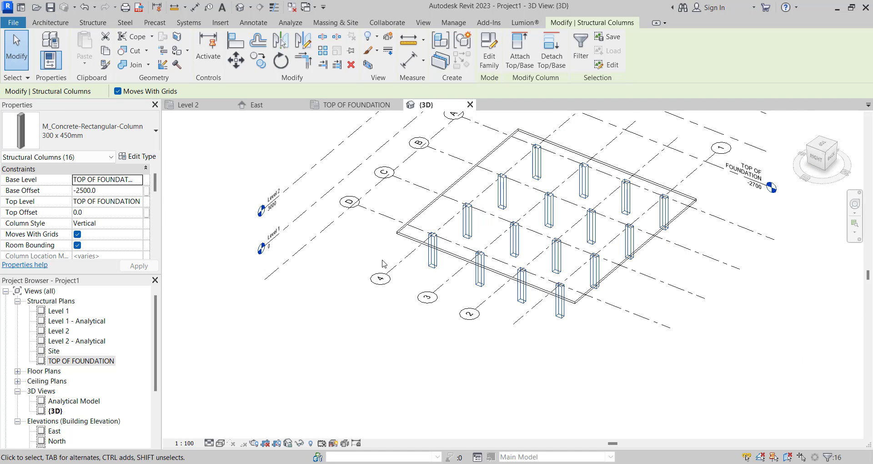
Step: Give the columns base level TOP OF FOUNDATION, top level Level 2 and base offset 0
{"action": "left_click", "coordinate": [139, 183]}
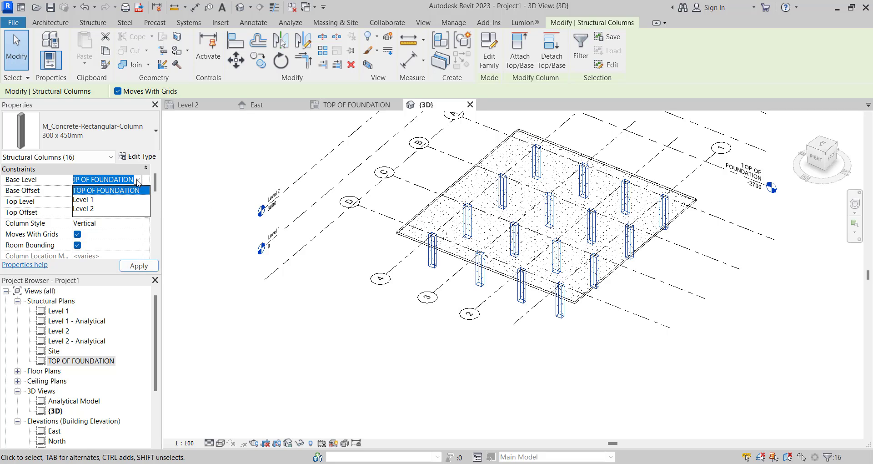
{"action": "left_click", "coordinate": [110, 191]}
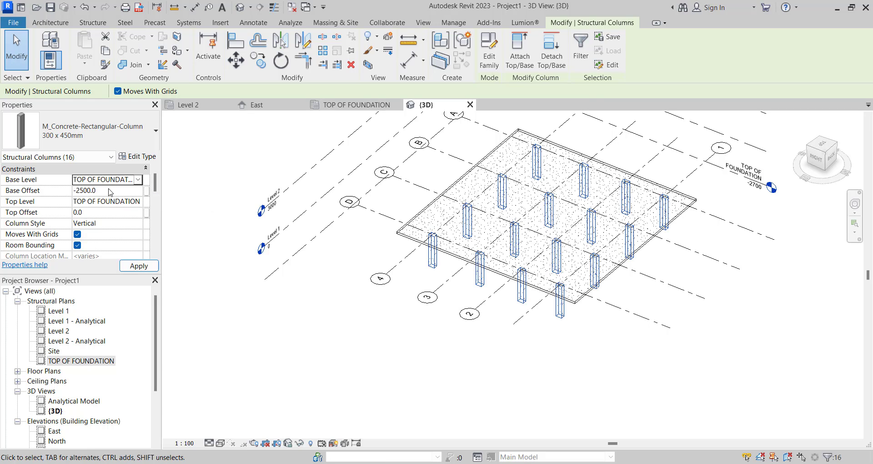
{"action": "left_click", "coordinate": [138, 202]}
{"action": "left_click", "coordinate": [92, 231]}
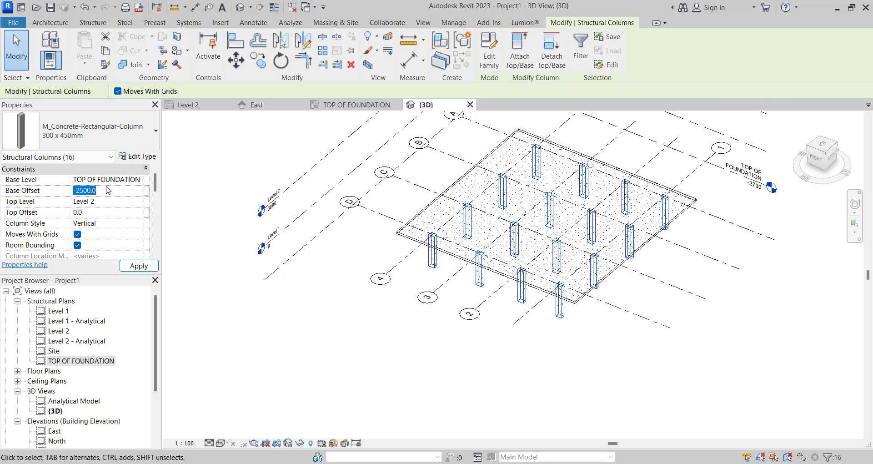
{"action": "left_click", "coordinate": [115, 188]}
{"action": "type", "text": "0"}
{"action": "key", "text": "Return"}
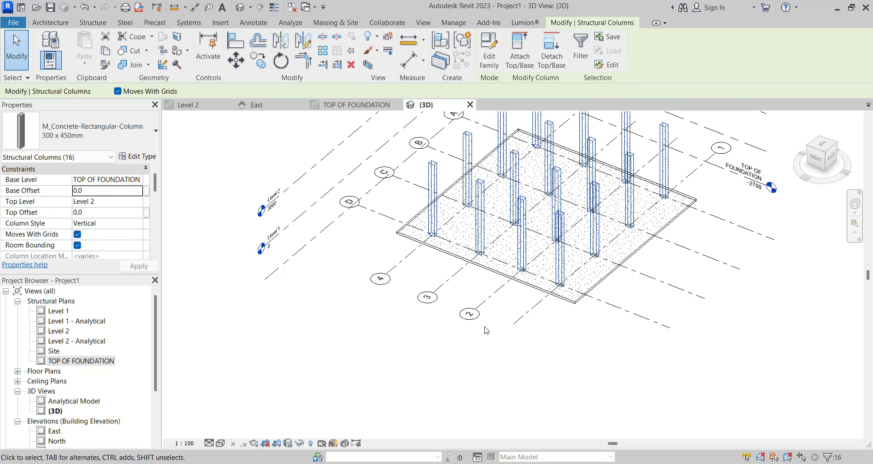
{"action": "scroll", "coordinate": [487, 331], "scroll_direction": "down", "scroll_amount": 2}
{"action": "key", "text": "Escape"}
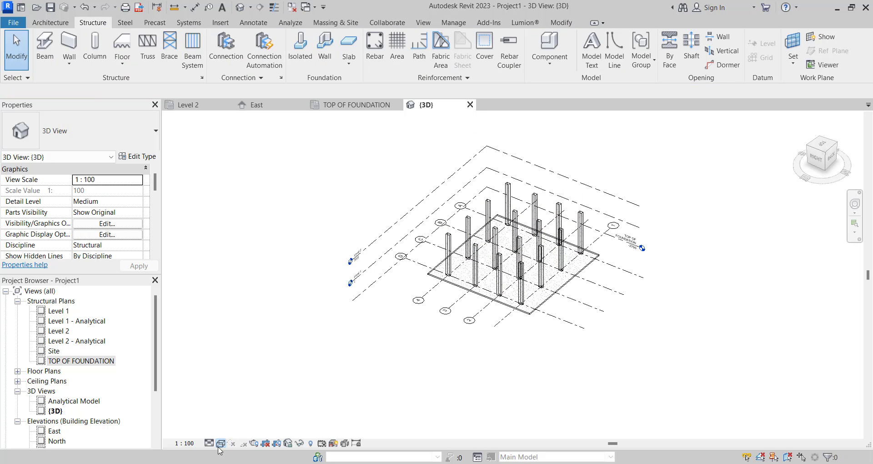
Step: Show the 3D view in Realistic style, orbit it, then open the TOP OF FOUNDATION plan
{"action": "left_click", "coordinate": [220, 443]}
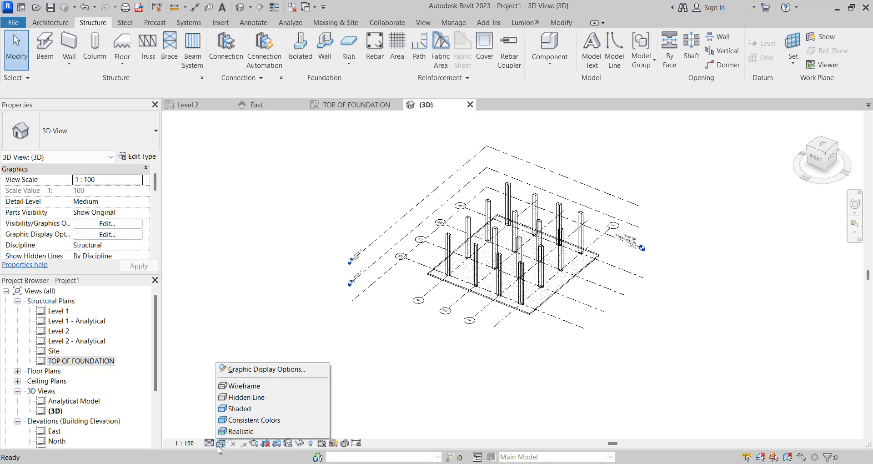
{"action": "left_click", "coordinate": [230, 431]}
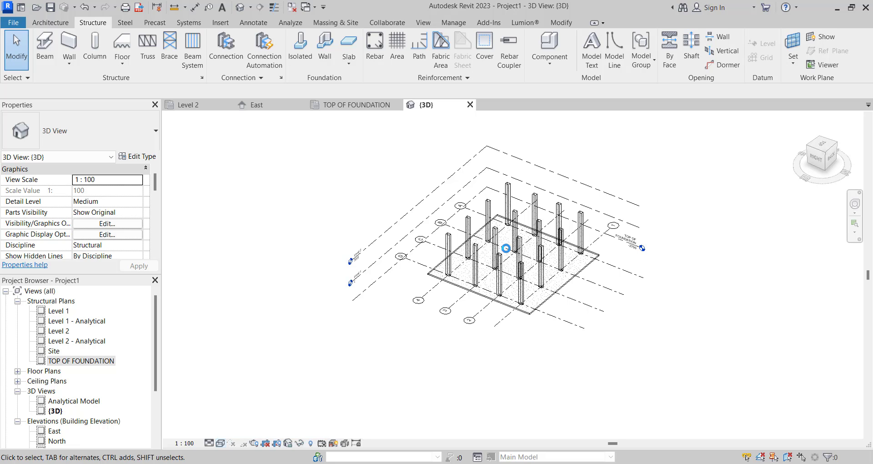
{"action": "scroll", "coordinate": [506, 247], "scroll_direction": "up", "scroll_amount": 3}
{"action": "middle_click_drag", "start_coordinate": [473, 301], "coordinate": [313, 357], "text": "shift"}
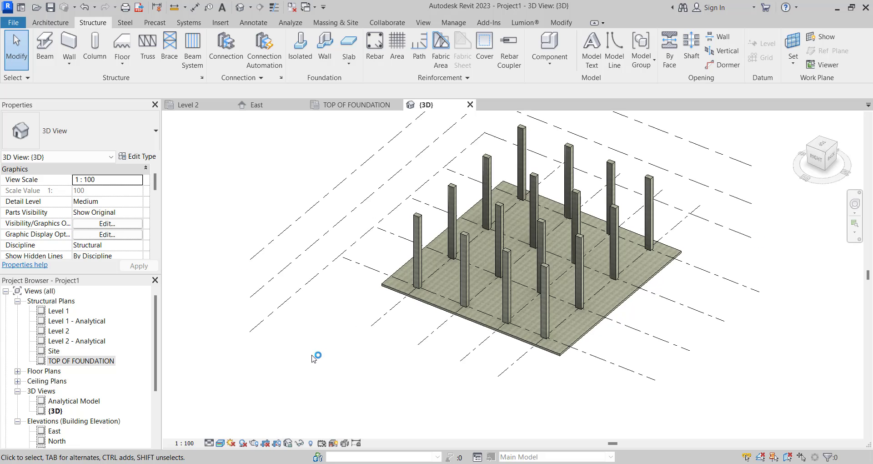
{"action": "double_click", "coordinate": [75, 362]}
Step: Move the slab boundary's left, right and top edges outward and finish the edit
{"action": "scroll", "coordinate": [475, 244], "scroll_direction": "up", "scroll_amount": 3}
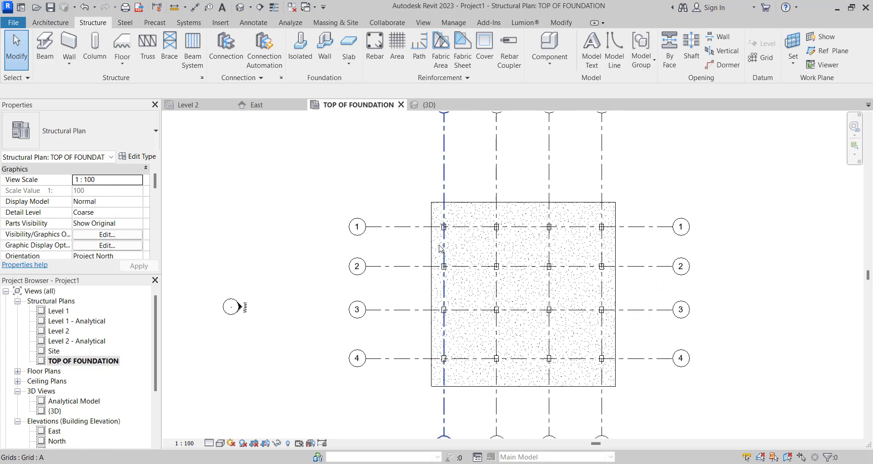
{"action": "double_click", "coordinate": [431, 248]}
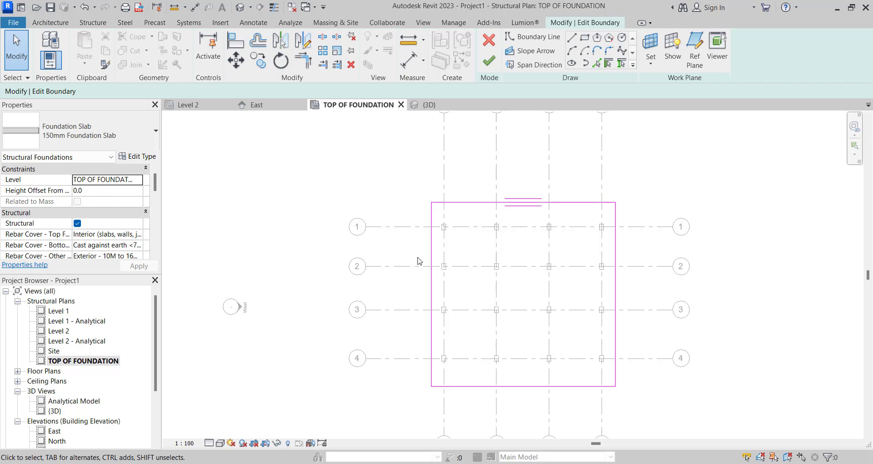
{"action": "left_click", "coordinate": [432, 258]}
{"action": "left_click_drag", "start_coordinate": [426, 259], "coordinate": [408, 266]}
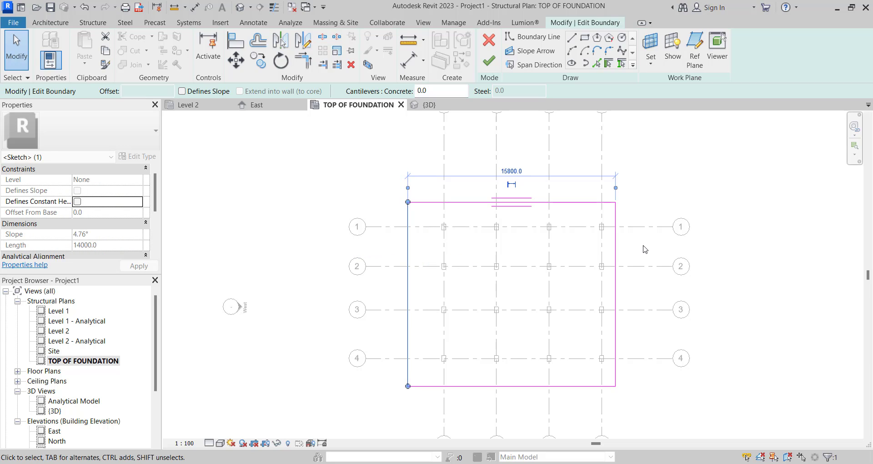
{"action": "left_click", "coordinate": [615, 212]}
{"action": "left_click_drag", "start_coordinate": [615, 212], "coordinate": [638, 223]}
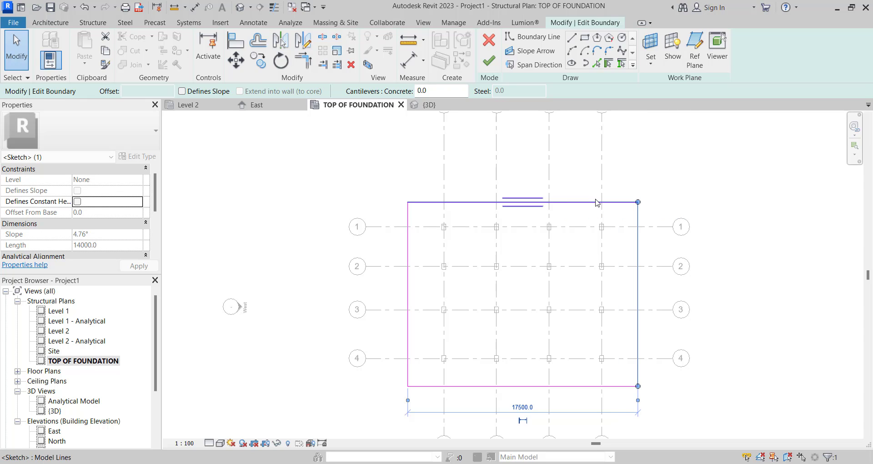
{"action": "left_click", "coordinate": [593, 202]}
{"action": "left_click_drag", "start_coordinate": [588, 189], "coordinate": [584, 187]}
{"action": "left_click", "coordinate": [496, 67]}
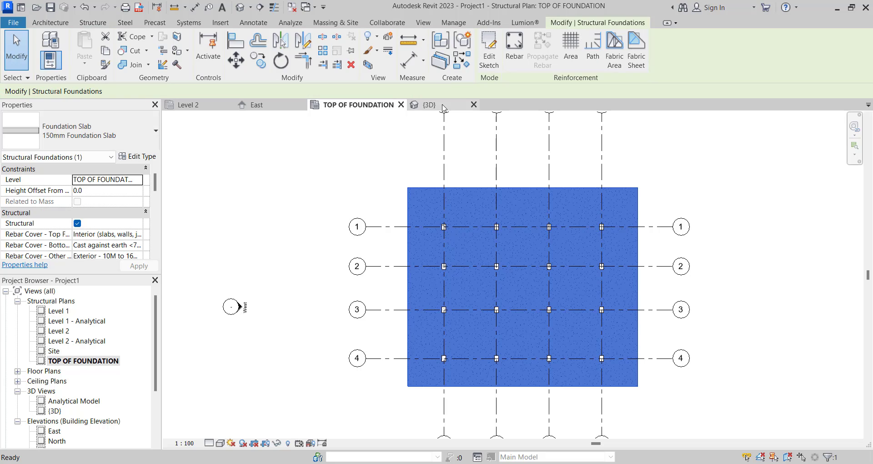
Step: Re-edit the slab boundary to extend its bottom edge below grid 4, making it 15700 deep
{"action": "scroll", "coordinate": [439, 306], "scroll_direction": "down", "scroll_amount": 2}
{"action": "scroll", "coordinate": [451, 347], "scroll_direction": "up", "scroll_amount": 2}
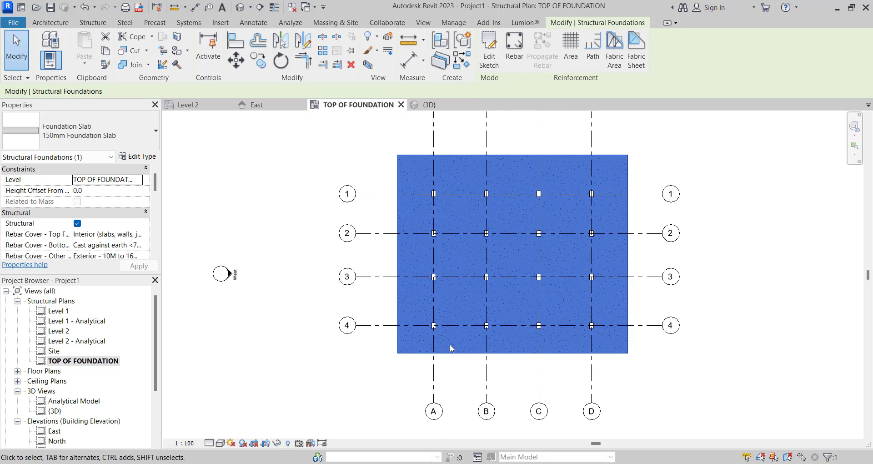
{"action": "left_click", "coordinate": [414, 361]}
{"action": "double_click", "coordinate": [414, 360]}
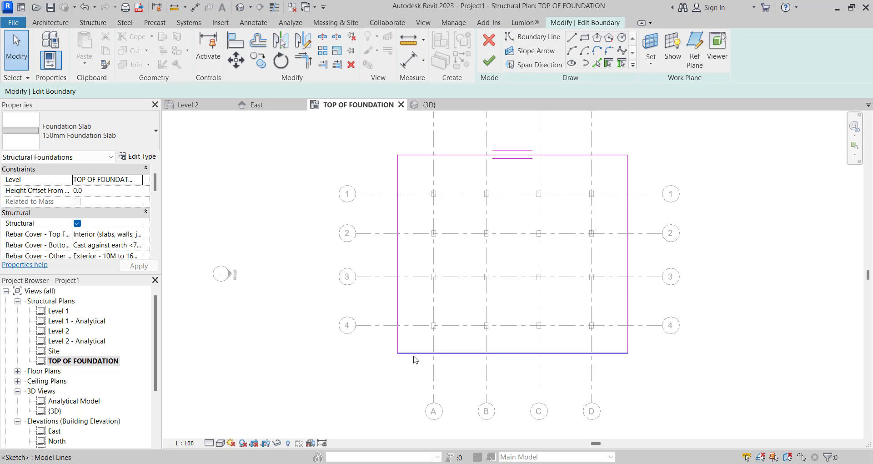
{"action": "left_click", "coordinate": [418, 354]}
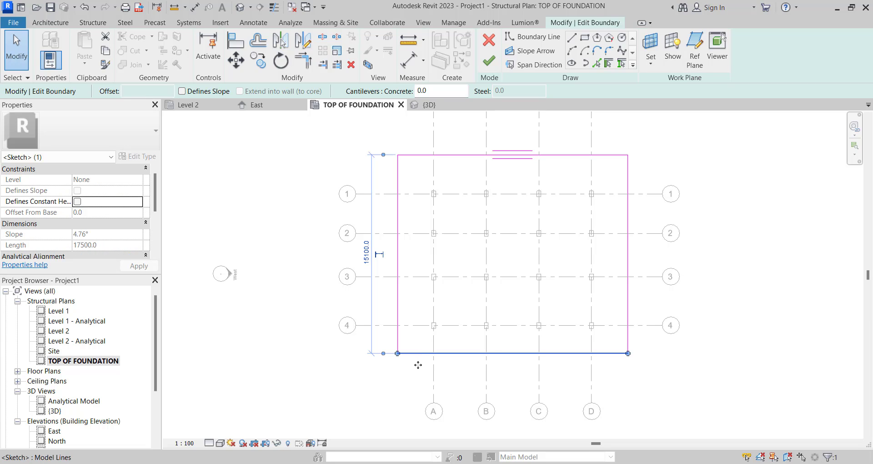
{"action": "left_click_drag", "start_coordinate": [418, 365], "coordinate": [419, 372]}
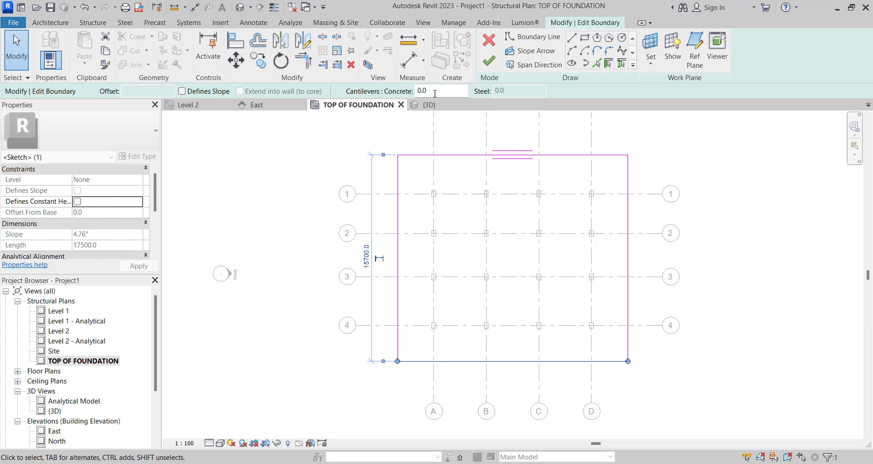
{"action": "left_click", "coordinate": [487, 62]}
{"action": "scroll", "coordinate": [390, 146], "scroll_direction": "down", "scroll_amount": 2}
{"action": "scroll", "coordinate": [360, 173], "scroll_direction": "up", "scroll_amount": 3}
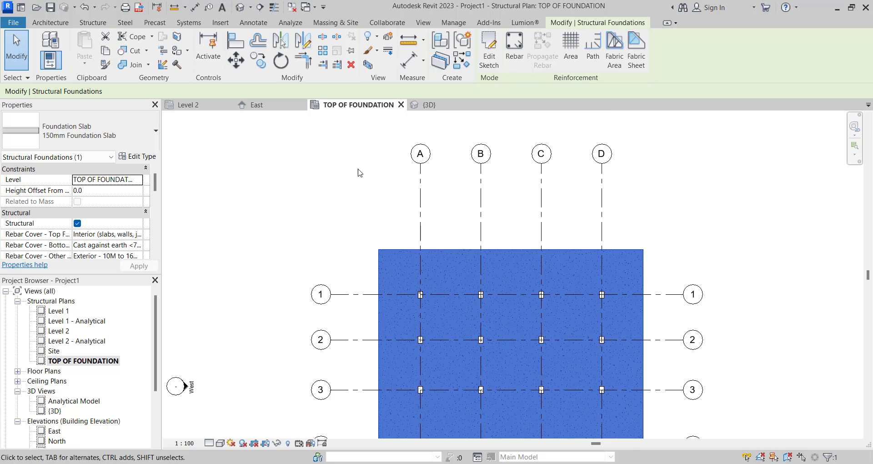
{"action": "scroll", "coordinate": [359, 173], "scroll_direction": "down", "scroll_amount": 2}
{"action": "scroll", "coordinate": [383, 230], "scroll_direction": "up", "scroll_amount": 4}
{"action": "left_click", "coordinate": [317, 186]}
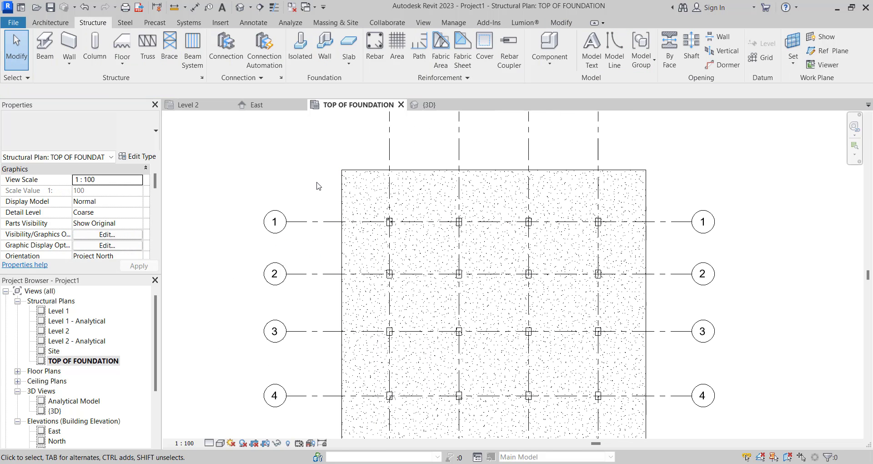
{"action": "scroll", "coordinate": [417, 207], "scroll_direction": "down", "scroll_amount": 3}
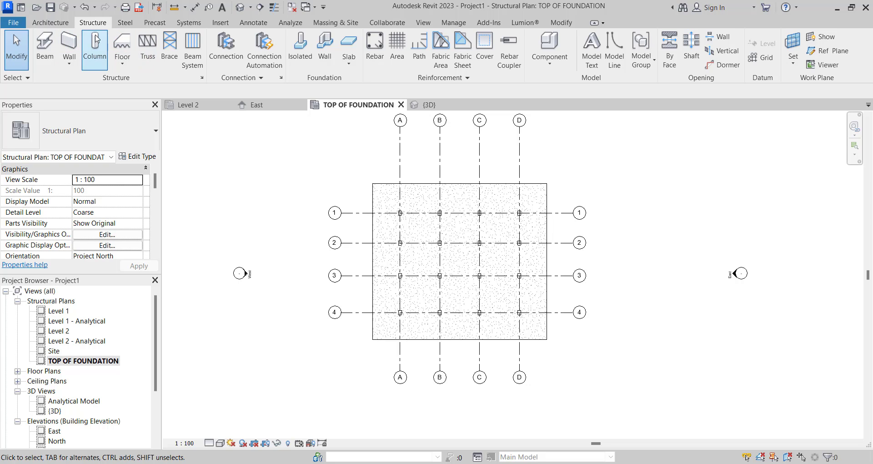
Step: Place an M_Footing-Rectangular 1800 x 1200 x 450mm isolated footing at grid A/1
{"action": "left_click", "coordinate": [300, 48]}
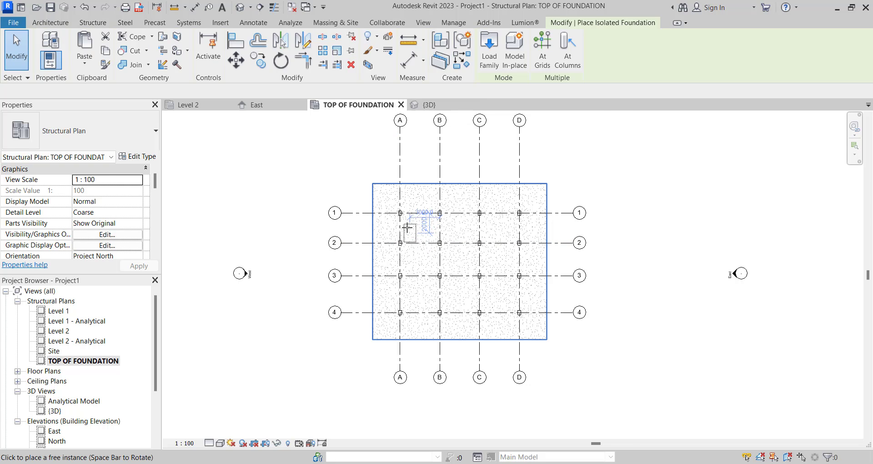
{"action": "scroll", "coordinate": [403, 227], "scroll_direction": "up", "scroll_amount": 2}
{"action": "scroll", "coordinate": [395, 198], "scroll_direction": "up", "scroll_amount": 4}
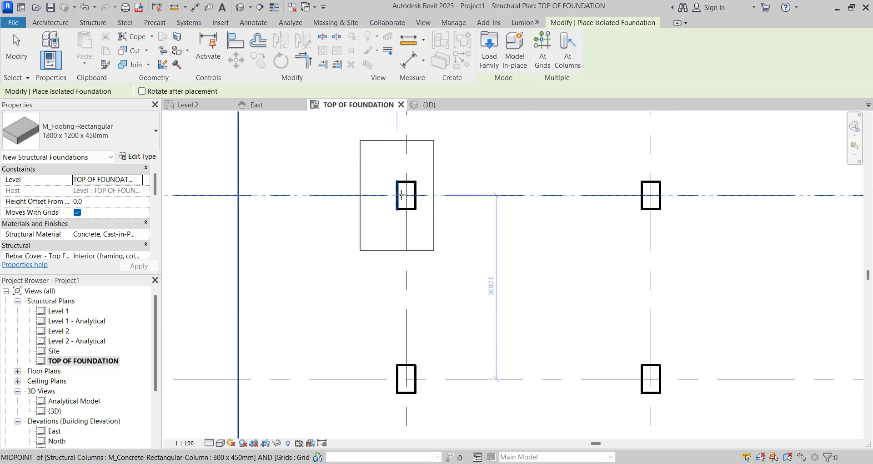
{"action": "left_click", "coordinate": [365, 195]}
{"action": "scroll", "coordinate": [365, 194], "scroll_direction": "down", "scroll_amount": 3}
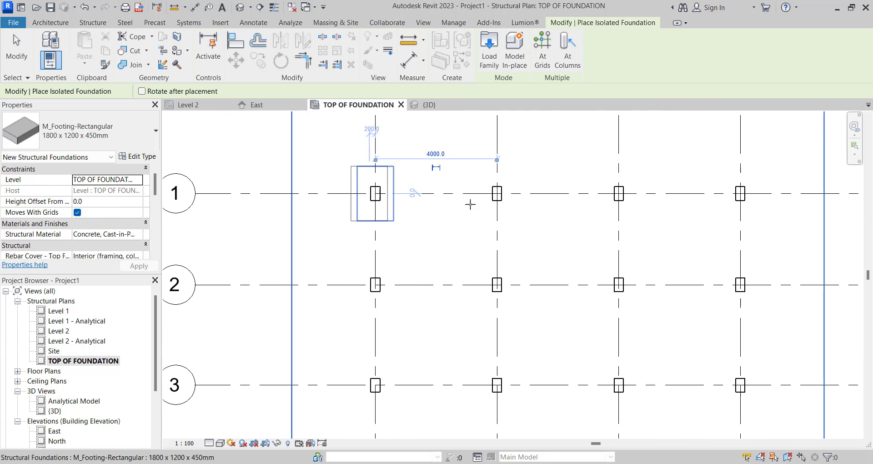
{"action": "scroll", "coordinate": [498, 192], "scroll_direction": "up", "scroll_amount": 3}
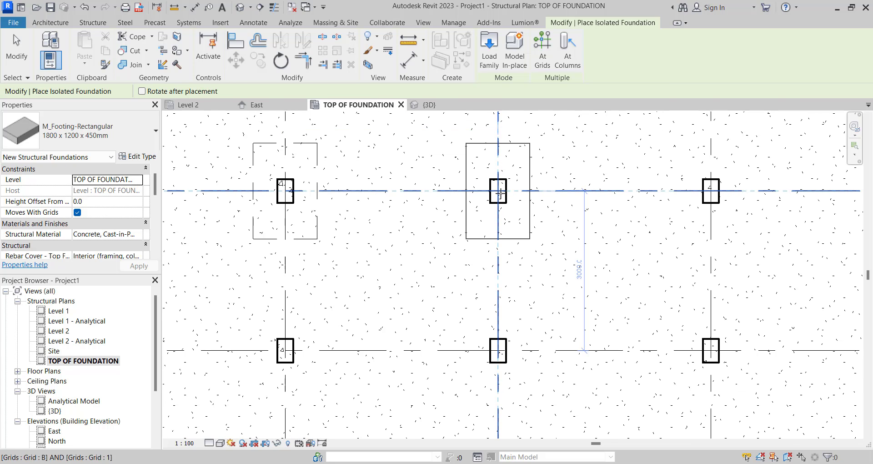
{"action": "scroll", "coordinate": [500, 193], "scroll_direction": "down", "scroll_amount": 4}
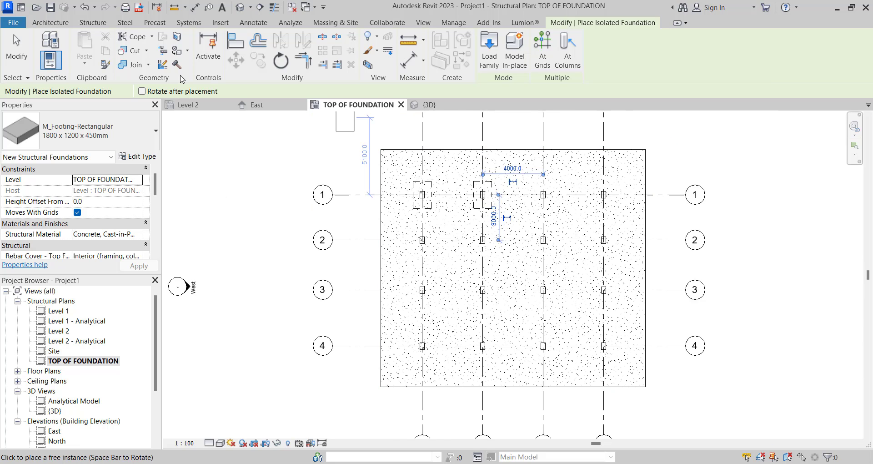
{"action": "scroll", "coordinate": [425, 191], "scroll_direction": "up", "scroll_amount": 4}
{"action": "scroll", "coordinate": [417, 225], "scroll_direction": "down", "scroll_amount": 4}
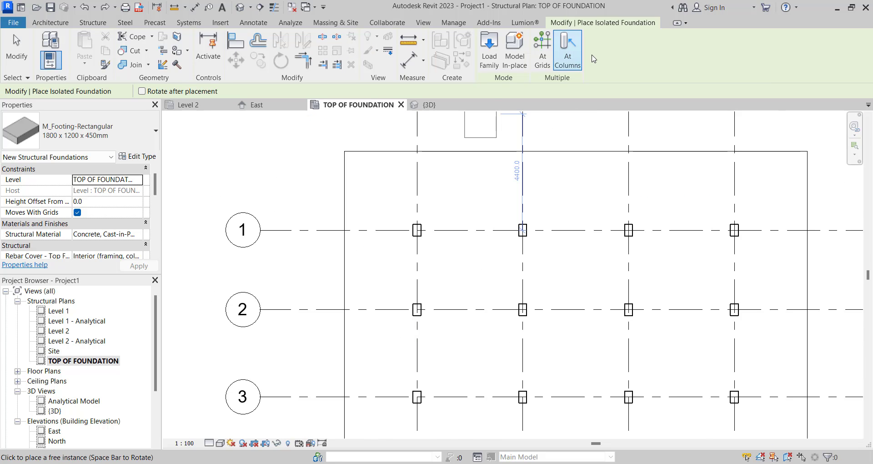
Step: Add isolated footings under all 16 columns using At Columns with a window selection
{"action": "left_click", "coordinate": [568, 50]}
{"action": "scroll", "coordinate": [346, 196], "scroll_direction": "down", "scroll_amount": 3}
{"action": "scroll", "coordinate": [317, 194], "scroll_direction": "down", "scroll_amount": 1}
{"action": "left_click_drag", "start_coordinate": [317, 195], "coordinate": [518, 330]}
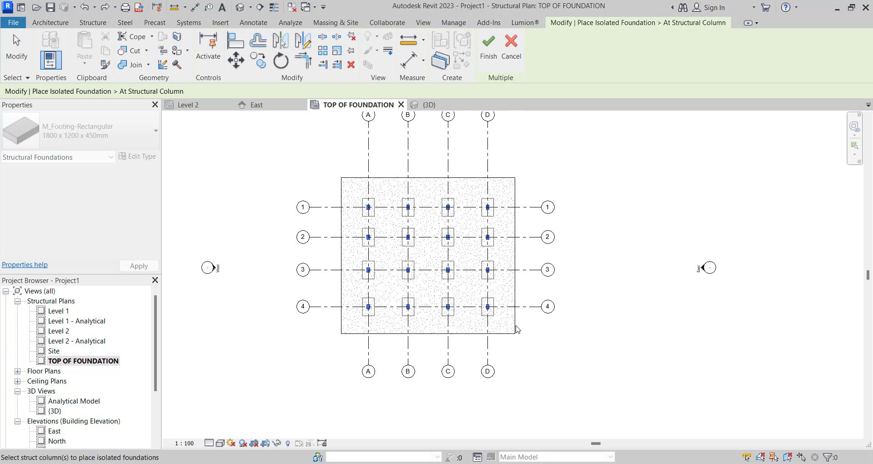
{"action": "left_click", "coordinate": [488, 51]}
{"action": "scroll", "coordinate": [370, 232], "scroll_direction": "up", "scroll_amount": 2}
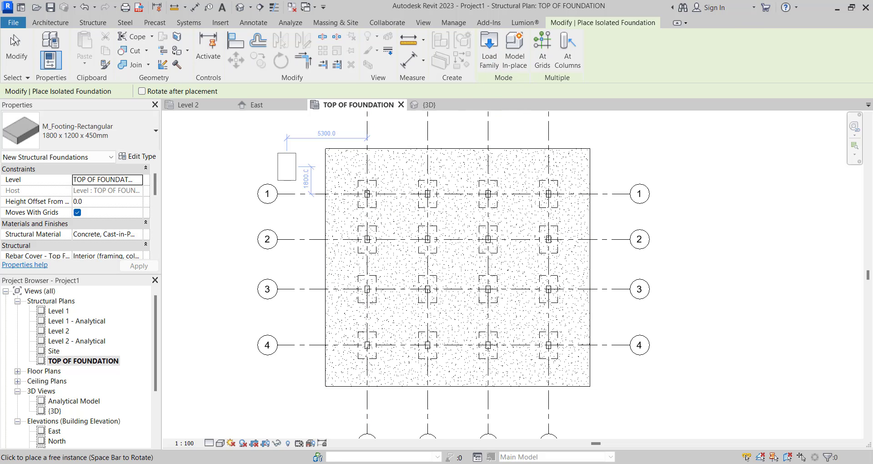
{"action": "left_click", "coordinate": [16, 45]}
{"action": "scroll", "coordinate": [343, 237], "scroll_direction": "down", "scroll_amount": 2}
{"action": "scroll", "coordinate": [332, 240], "scroll_direction": "up", "scroll_amount": 2}
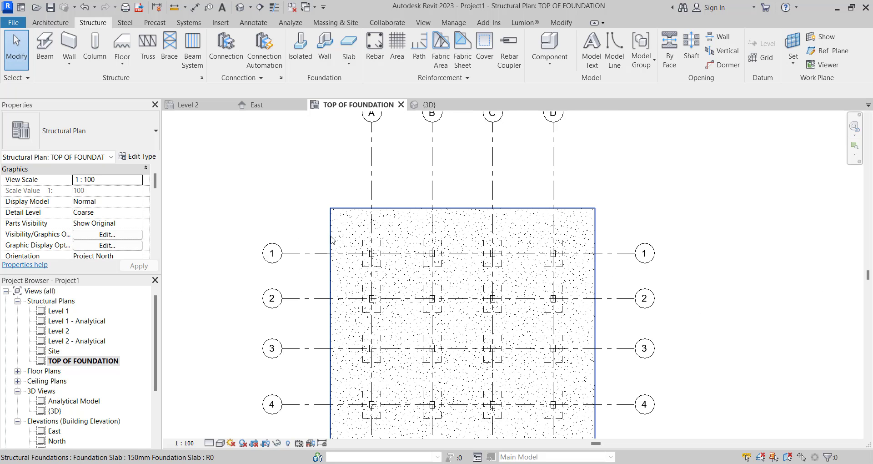
{"action": "scroll", "coordinate": [407, 210], "scroll_direction": "down", "scroll_amount": 2}
{"action": "left_click", "coordinate": [397, 288]}
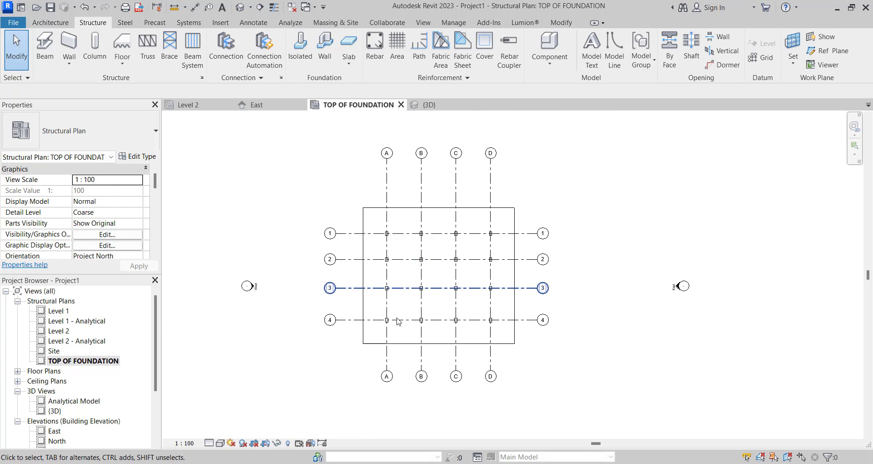
{"action": "scroll", "coordinate": [397, 321], "scroll_direction": "up", "scroll_amount": 2}
{"action": "scroll", "coordinate": [368, 241], "scroll_direction": "down", "scroll_amount": 3}
{"action": "key", "text": "Escape"}
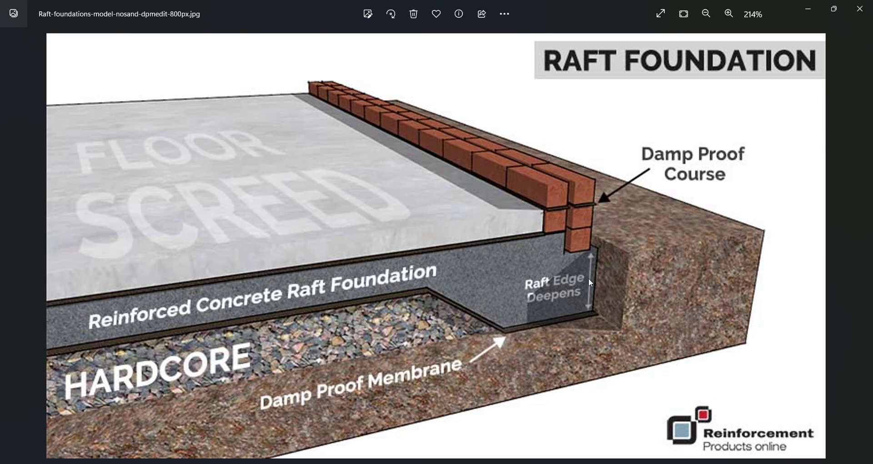
Step: Zoom out on the raft foundation reference image, then minimize Photos
{"action": "scroll", "coordinate": [514, 284], "scroll_direction": "down", "scroll_amount": 2}
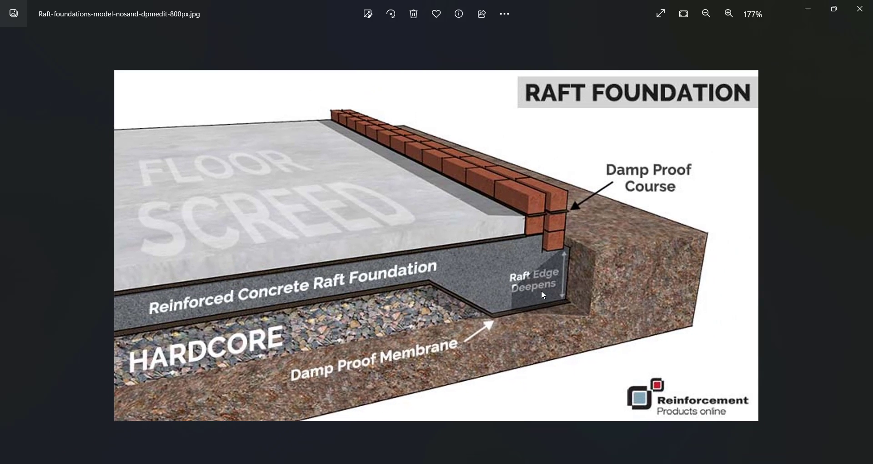
{"action": "left_click", "coordinate": [817, 17]}
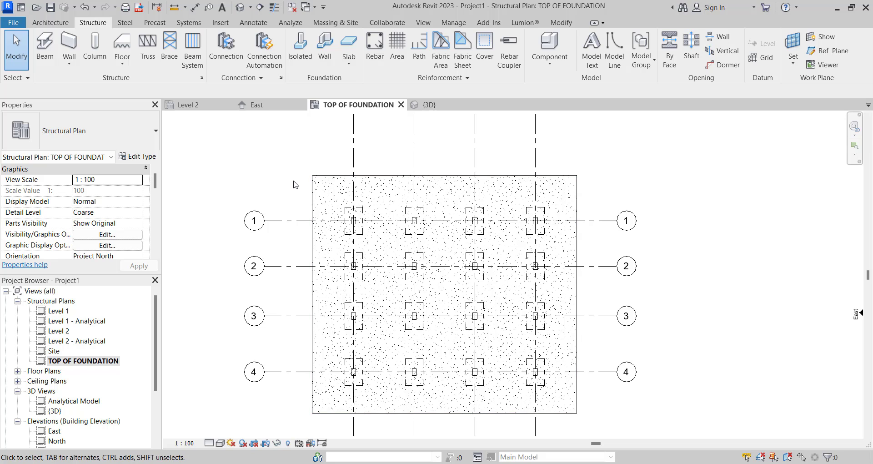
Step: Add a slab edge along the foundation slab's top edge
{"action": "scroll", "coordinate": [507, 206], "scroll_direction": "down", "scroll_amount": 3}
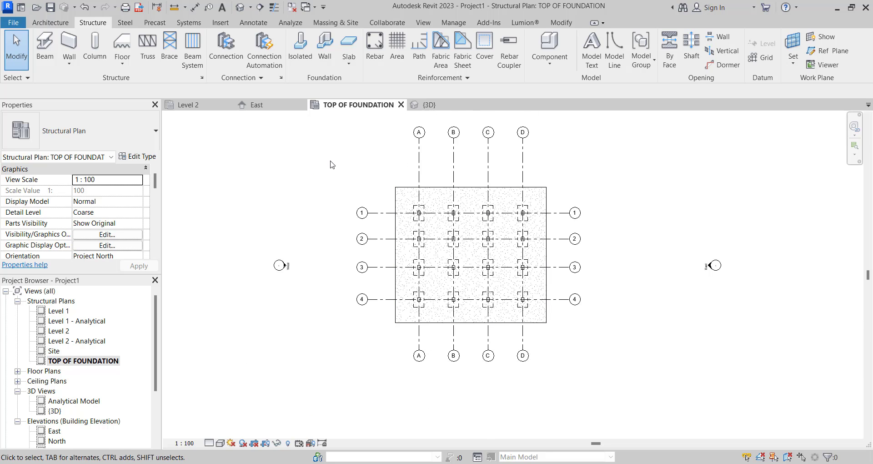
{"action": "left_click", "coordinate": [348, 69]}
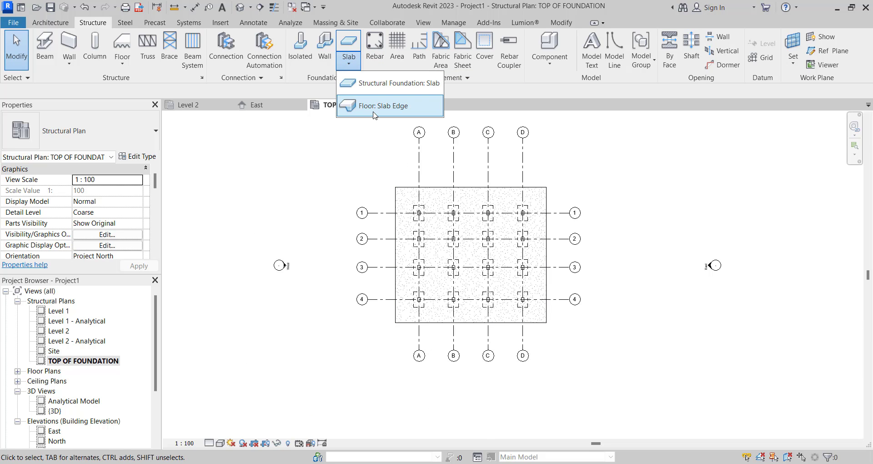
{"action": "left_click", "coordinate": [378, 110]}
{"action": "scroll", "coordinate": [490, 210], "scroll_direction": "up", "scroll_amount": 3}
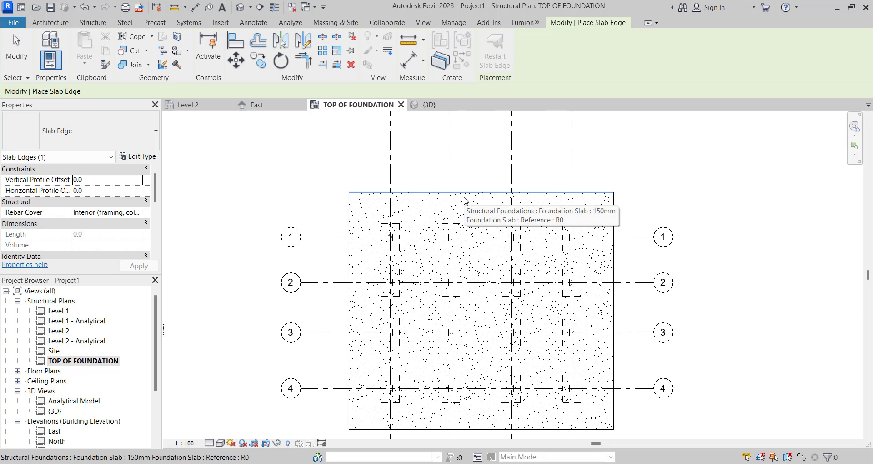
{"action": "left_click", "coordinate": [465, 200]}
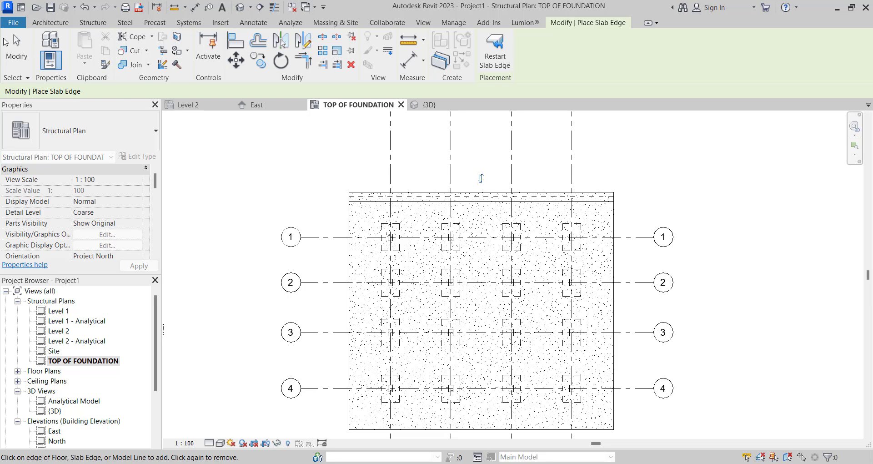
{"action": "left_click", "coordinate": [19, 53]}
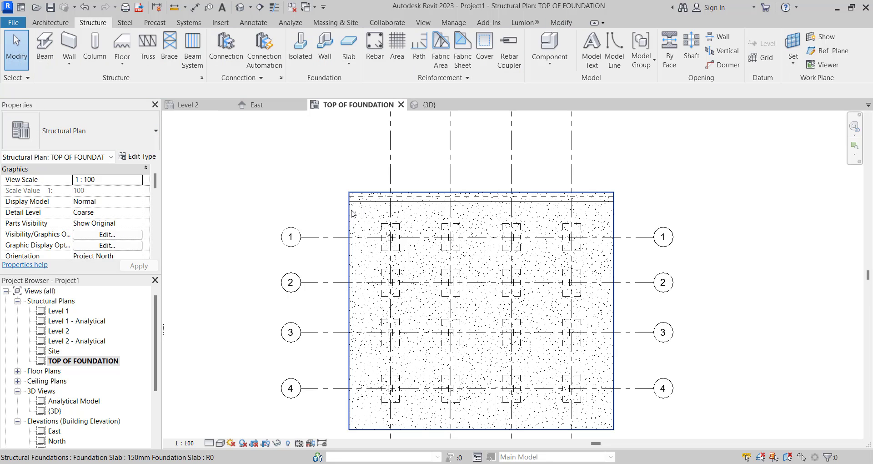
{"action": "scroll", "coordinate": [355, 222], "scroll_direction": "down", "scroll_amount": 2}
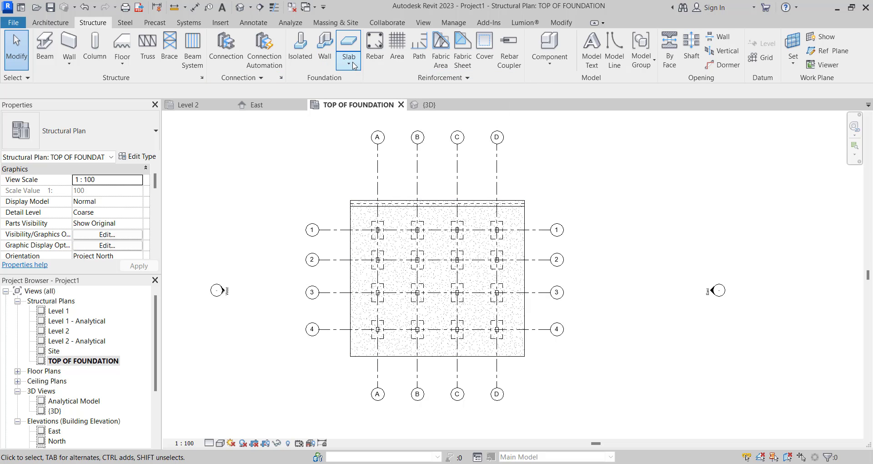
Step: Add slab edges along the foundation slab's left and bottom sides
{"action": "left_click", "coordinate": [354, 66]}
{"action": "left_click", "coordinate": [375, 103]}
{"action": "scroll", "coordinate": [385, 203], "scroll_direction": "up", "scroll_amount": 2}
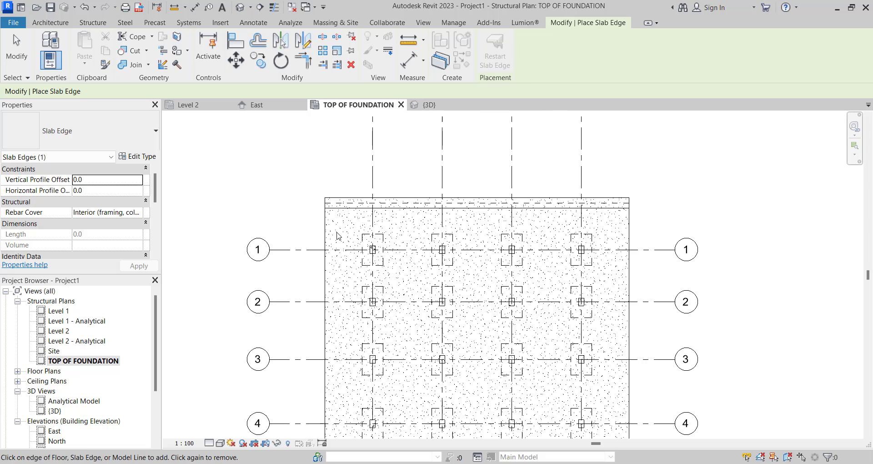
{"action": "left_click", "coordinate": [326, 225]}
{"action": "scroll", "coordinate": [347, 221], "scroll_direction": "down", "scroll_amount": 2}
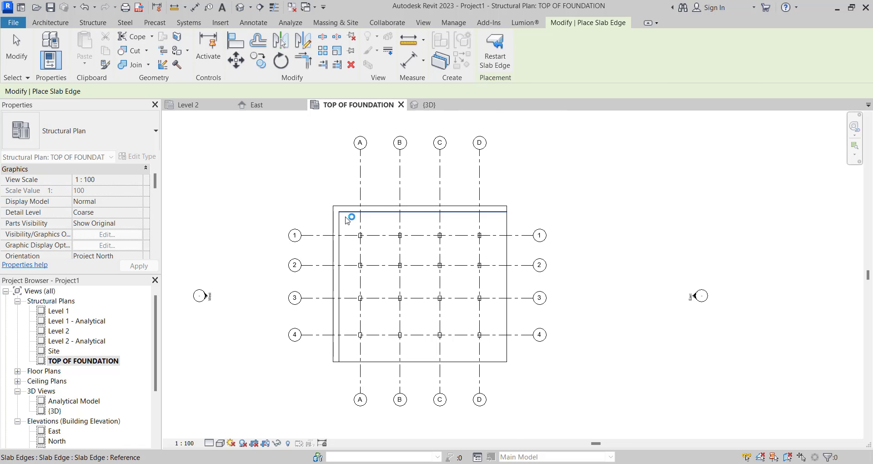
{"action": "key", "text": "Escape"}
{"action": "left_click", "coordinate": [349, 64]}
{"action": "left_click", "coordinate": [365, 105]}
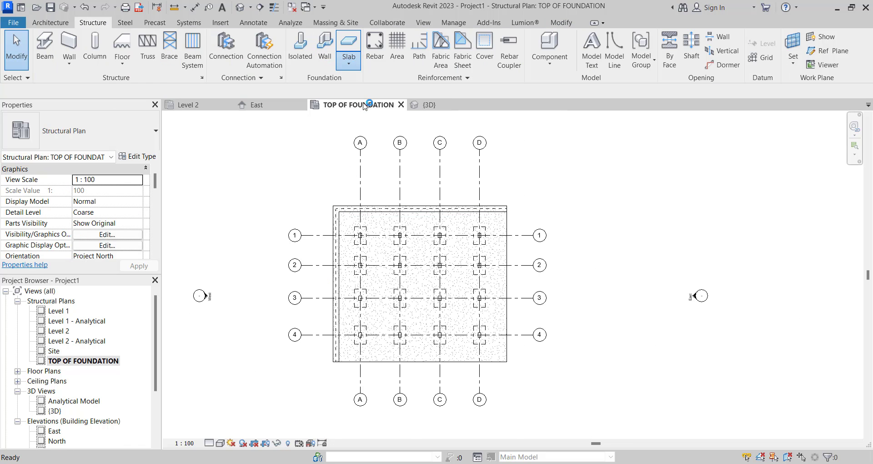
{"action": "left_click", "coordinate": [405, 362]}
{"action": "key", "text": "Escape"}
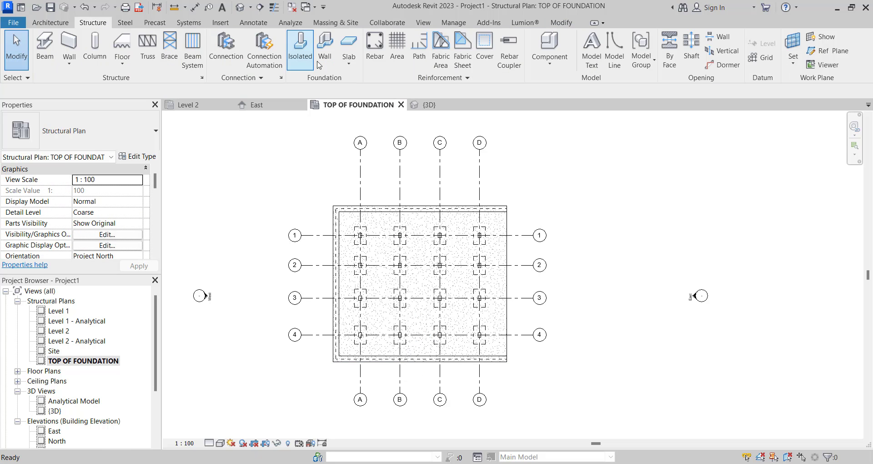
Step: Add a slab edge along the slab's right side and view the result in 3D
{"action": "left_click", "coordinate": [349, 62]}
{"action": "left_click", "coordinate": [358, 106]}
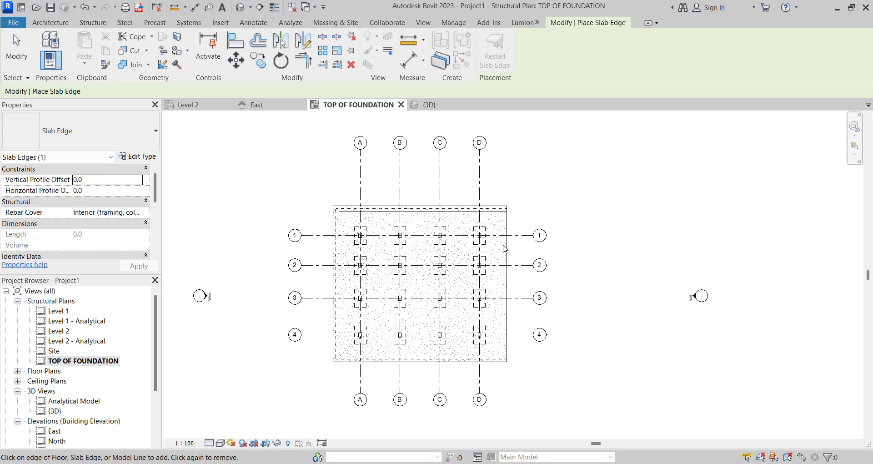
{"action": "left_click", "coordinate": [508, 249]}
{"action": "scroll", "coordinate": [416, 242], "scroll_direction": "down", "scroll_amount": 2}
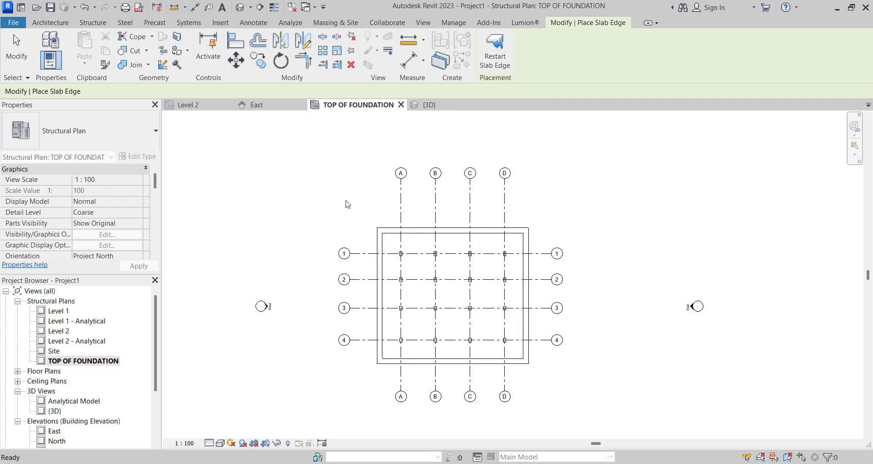
{"action": "key", "text": "Escape"}
{"action": "scroll", "coordinate": [400, 140], "scroll_direction": "up", "scroll_amount": 2}
{"action": "left_click", "coordinate": [429, 105]}
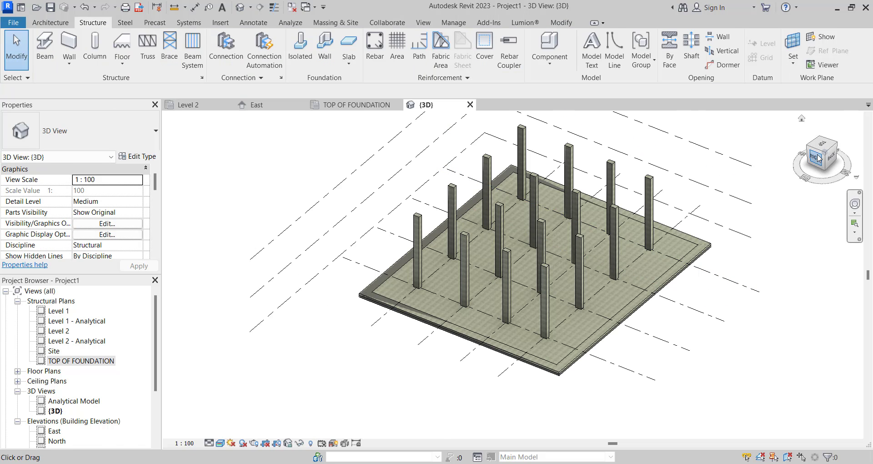
{"action": "left_click", "coordinate": [817, 158]}
{"action": "left_click_drag", "start_coordinate": [817, 158], "coordinate": [572, 158]}
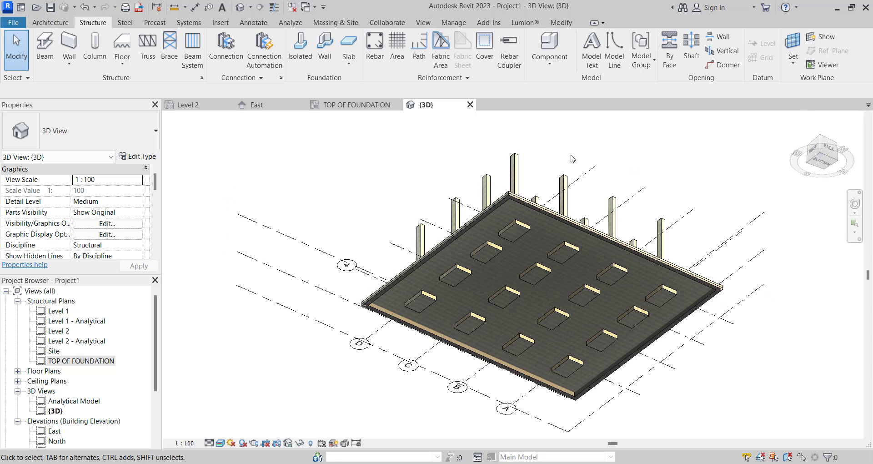
{"action": "scroll", "coordinate": [451, 272], "scroll_direction": "up", "scroll_amount": 5}
{"action": "scroll", "coordinate": [297, 218], "scroll_direction": "down", "scroll_amount": 6}
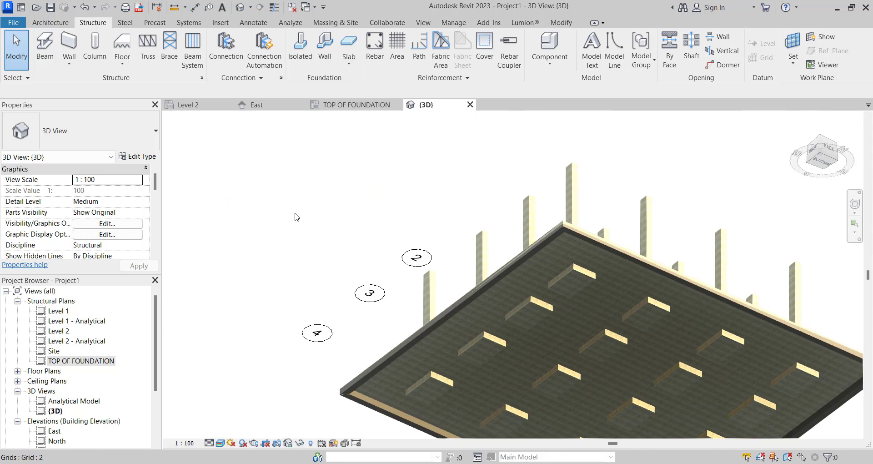
{"action": "left_click", "coordinate": [356, 105]}
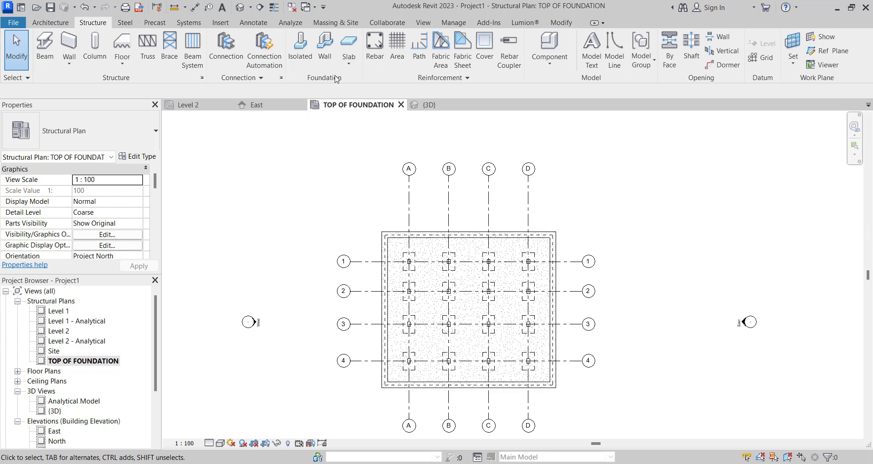
Step: Draw a section line across the slab between grids 2 and 3
{"action": "left_click", "coordinate": [260, 6]}
{"action": "left_click", "coordinate": [346, 306]}
{"action": "left_click", "coordinate": [599, 305]}
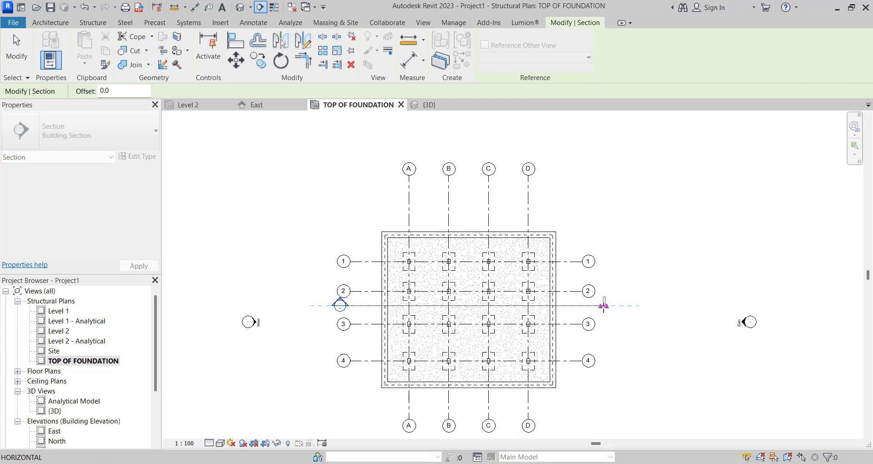
{"action": "key", "text": "Escape"}
{"action": "left_click_drag", "start_coordinate": [540, 258], "coordinate": [472, 282]}
{"action": "left_click", "coordinate": [354, 272]}
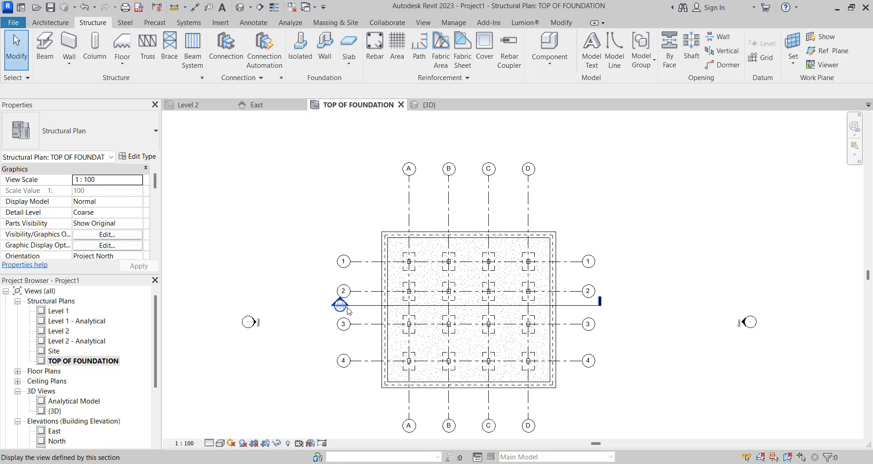
Step: Open the Section 1 view and check the TOP OF FOUNDATION level line
{"action": "double_click", "coordinate": [349, 311]}
{"action": "scroll", "coordinate": [299, 336], "scroll_direction": "up", "scroll_amount": 3}
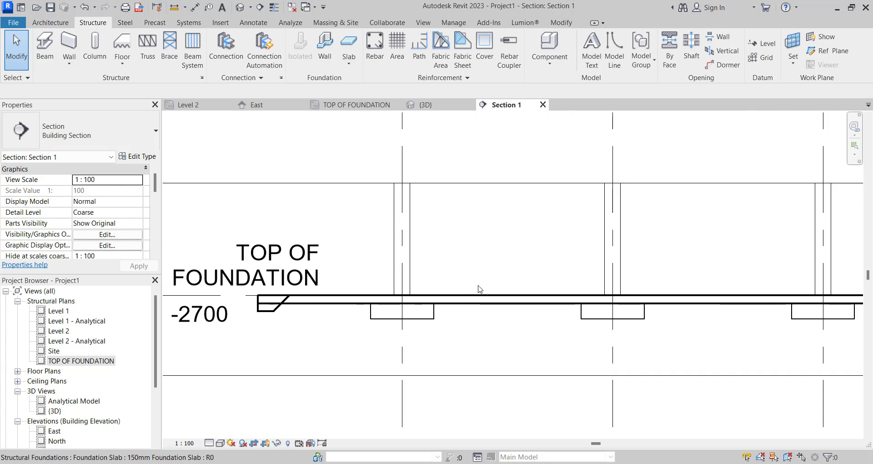
{"action": "scroll", "coordinate": [347, 312], "scroll_direction": "down", "scroll_amount": 4}
{"action": "scroll", "coordinate": [374, 314], "scroll_direction": "up", "scroll_amount": 2}
{"action": "left_click", "coordinate": [374, 314]}
{"action": "scroll", "coordinate": [337, 318], "scroll_direction": "down", "scroll_amount": 1}
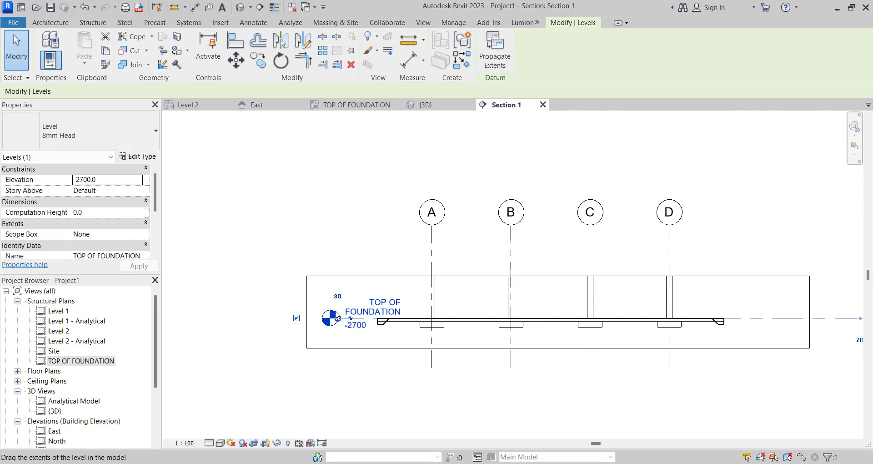
{"action": "scroll", "coordinate": [381, 335], "scroll_direction": "up", "scroll_amount": 4}
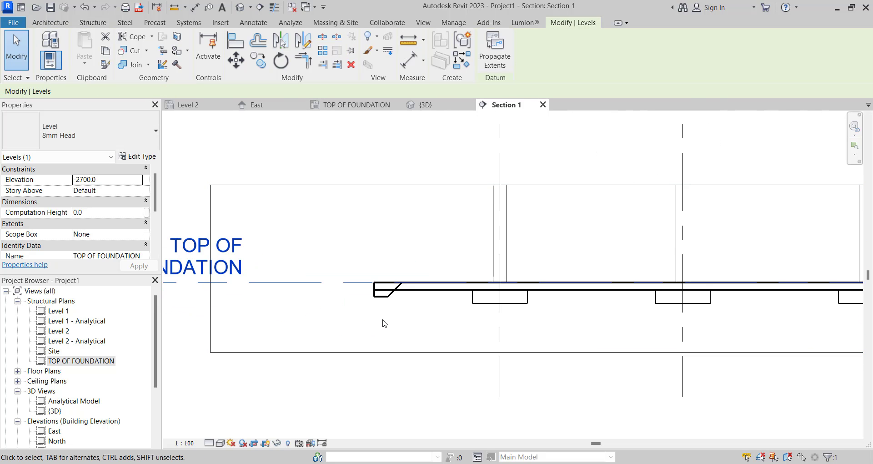
{"action": "left_click", "coordinate": [399, 303]}
{"action": "scroll", "coordinate": [399, 304], "scroll_direction": "up", "scroll_amount": 3}
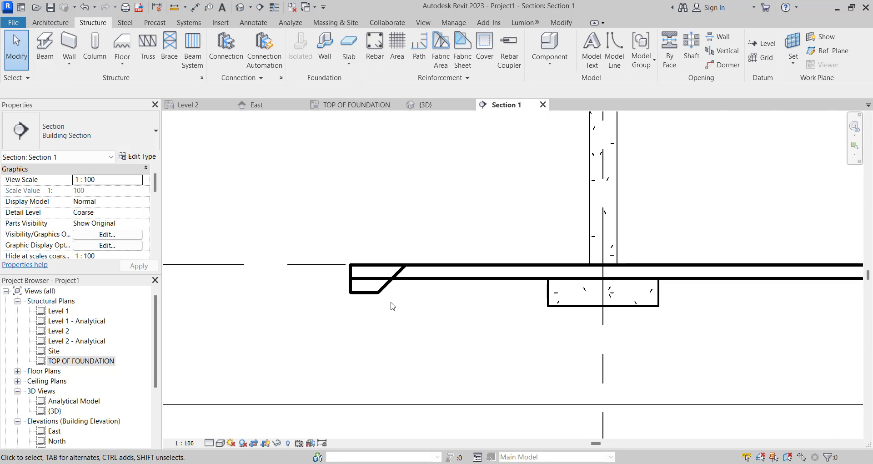
Step: Join the foundation slab to its left and right slab edges, then return to TOP OF FOUNDATION
{"action": "left_click", "coordinate": [558, 23]}
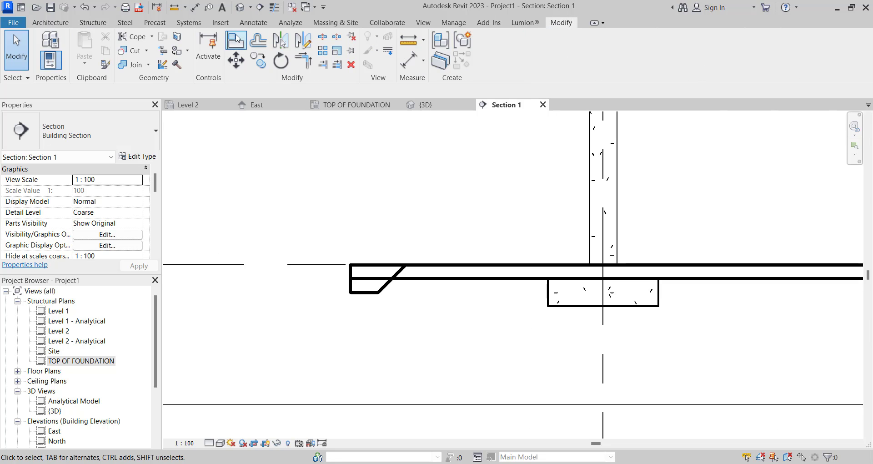
{"action": "left_click", "coordinate": [137, 65]}
{"action": "left_click", "coordinate": [413, 274]}
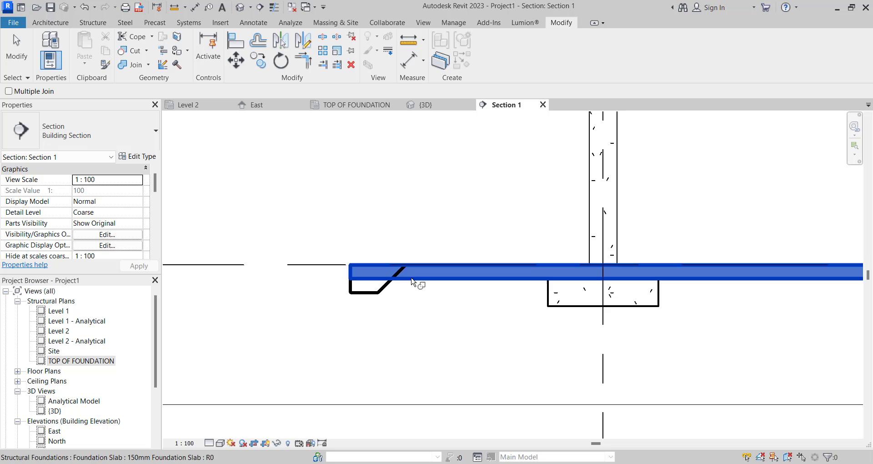
{"action": "left_click", "coordinate": [387, 291]}
{"action": "scroll", "coordinate": [387, 291], "scroll_direction": "down", "scroll_amount": 5}
{"action": "scroll", "coordinate": [591, 273], "scroll_direction": "up", "scroll_amount": 4}
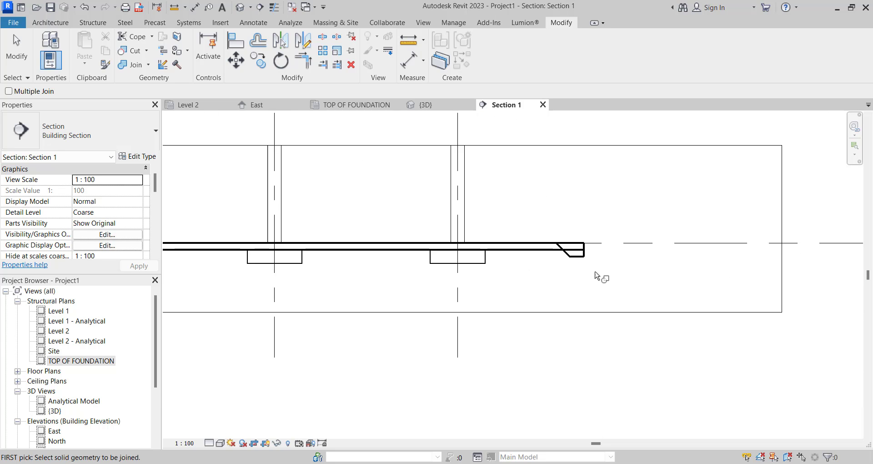
{"action": "scroll", "coordinate": [595, 276], "scroll_direction": "up", "scroll_amount": 3}
{"action": "left_click", "coordinate": [568, 251]}
{"action": "left_click", "coordinate": [585, 266]}
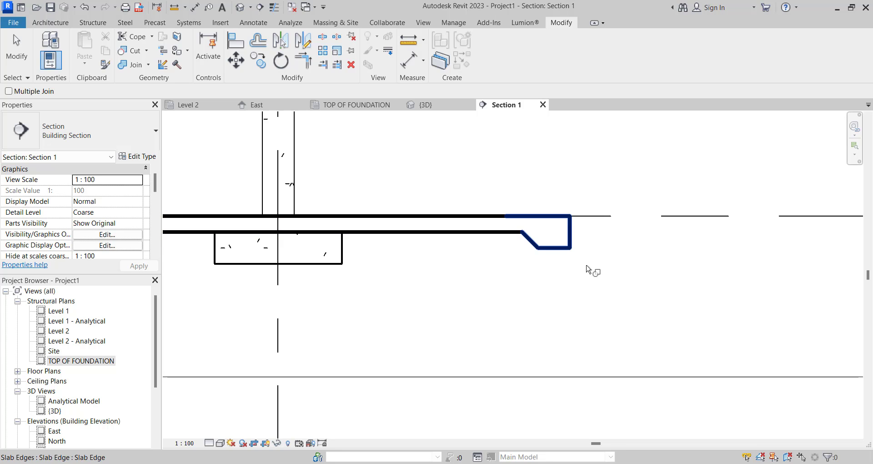
{"action": "scroll", "coordinate": [587, 269], "scroll_direction": "down", "scroll_amount": 5}
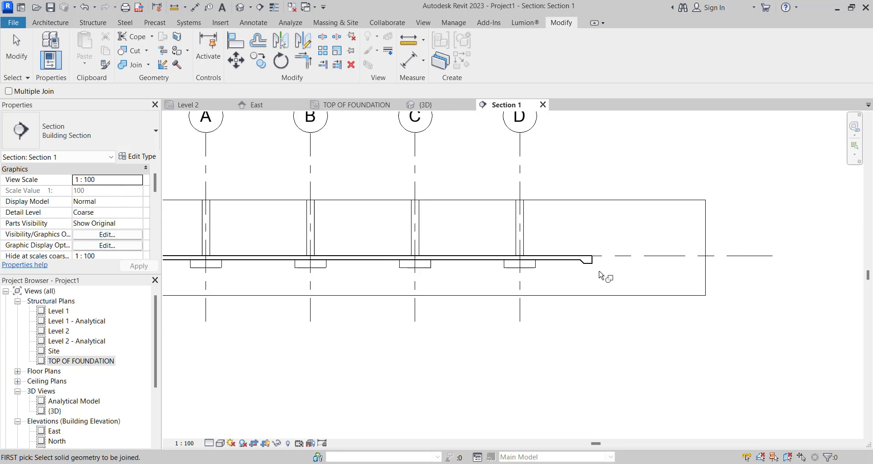
{"action": "double_click", "coordinate": [90, 362]}
{"action": "scroll", "coordinate": [414, 246], "scroll_direction": "up", "scroll_amount": 4}
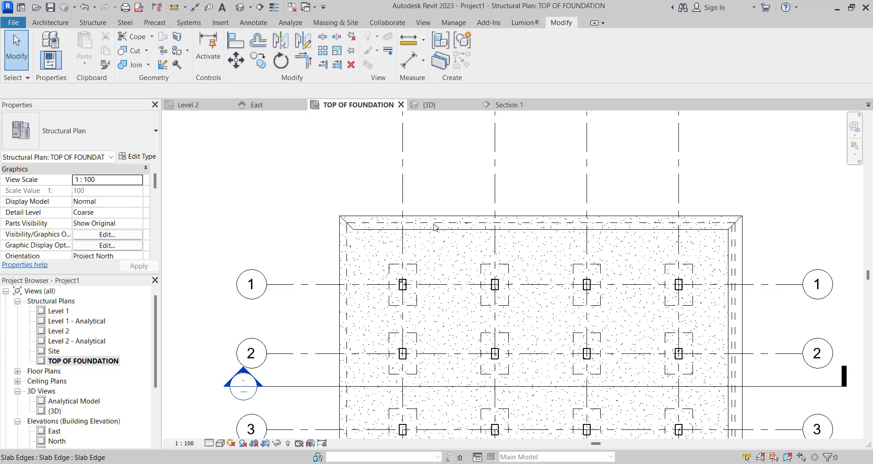
Step: Draw a second section cutting vertically through the slab, then open the new Section 2 view
{"action": "scroll", "coordinate": [434, 227], "scroll_direction": "down", "scroll_amount": 3}
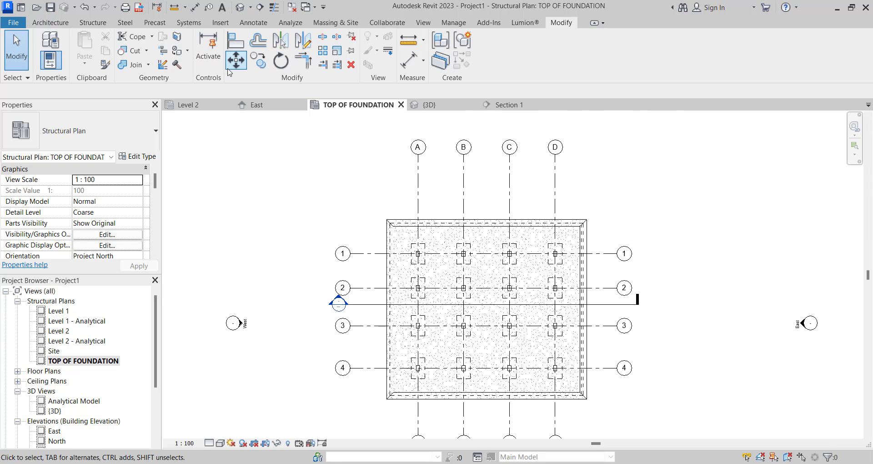
{"action": "left_click", "coordinate": [260, 8]}
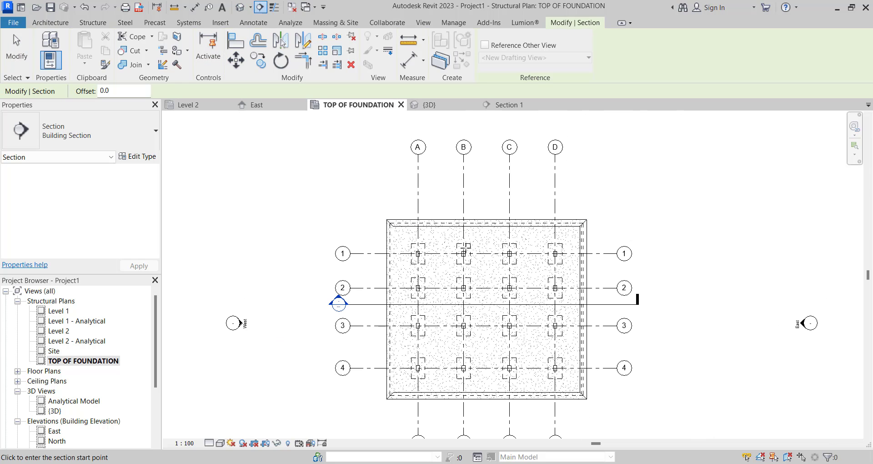
{"action": "left_click", "coordinate": [484, 207]}
{"action": "left_click", "coordinate": [483, 425]}
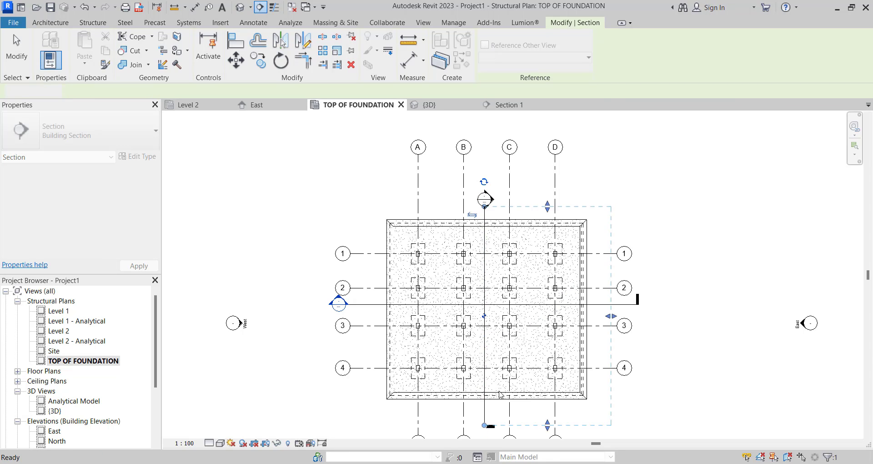
{"action": "key", "text": "Escape"}
{"action": "key", "text": "Escape"}
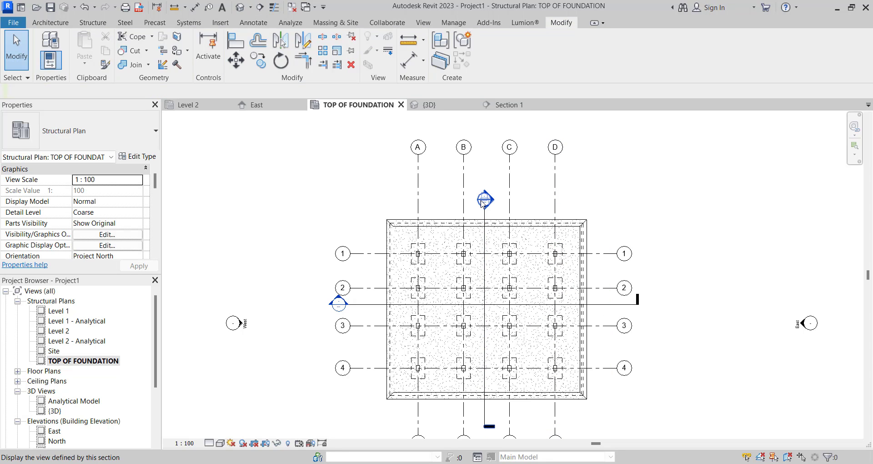
{"action": "double_click", "coordinate": [485, 199]}
Step: Join geometry starting from the foundation slab, then end the Join command
{"action": "scroll", "coordinate": [372, 313], "scroll_direction": "up", "scroll_amount": 3}
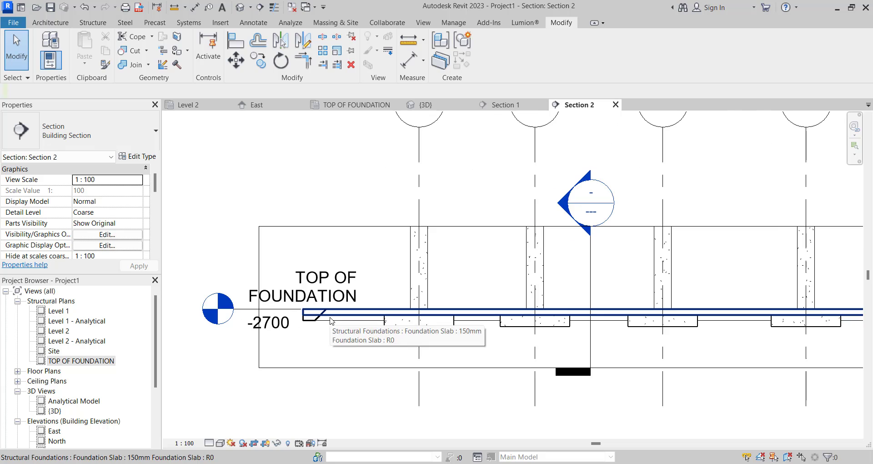
{"action": "left_click", "coordinate": [136, 65]}
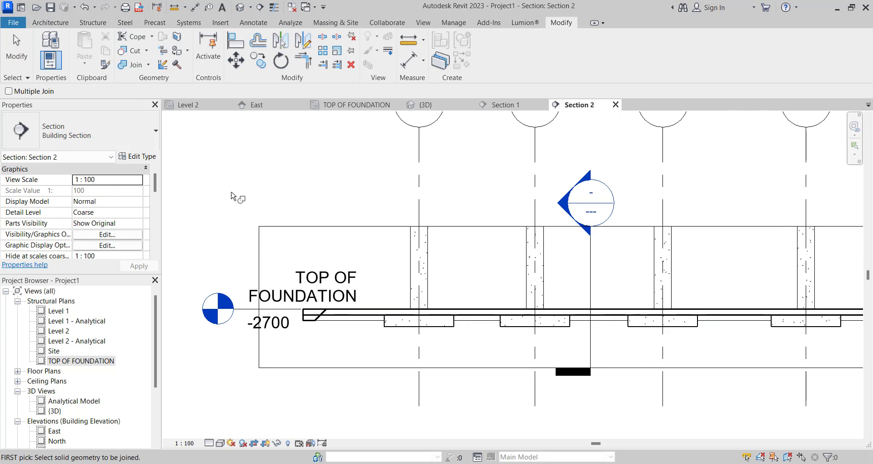
{"action": "scroll", "coordinate": [331, 320], "scroll_direction": "up", "scroll_amount": 2}
{"action": "left_click", "coordinate": [321, 322]}
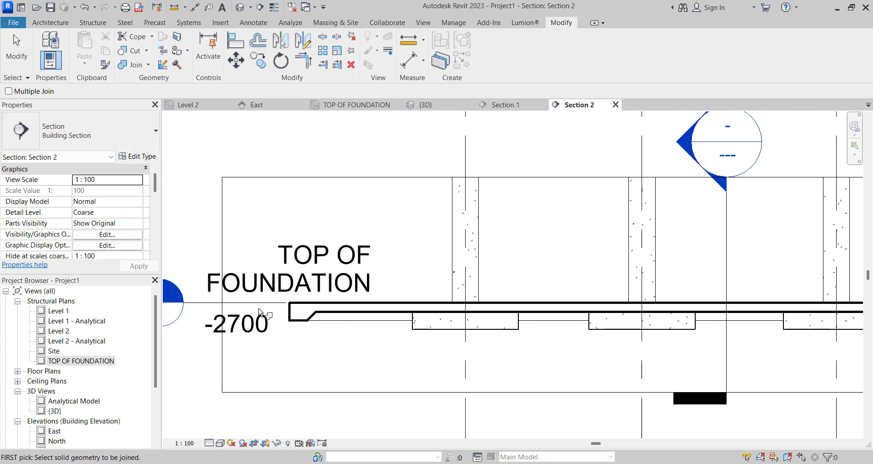
{"action": "scroll", "coordinate": [321, 322], "scroll_direction": "down", "scroll_amount": 4}
{"action": "scroll", "coordinate": [527, 318], "scroll_direction": "up", "scroll_amount": 2}
{"action": "scroll", "coordinate": [527, 319], "scroll_direction": "up", "scroll_amount": 1}
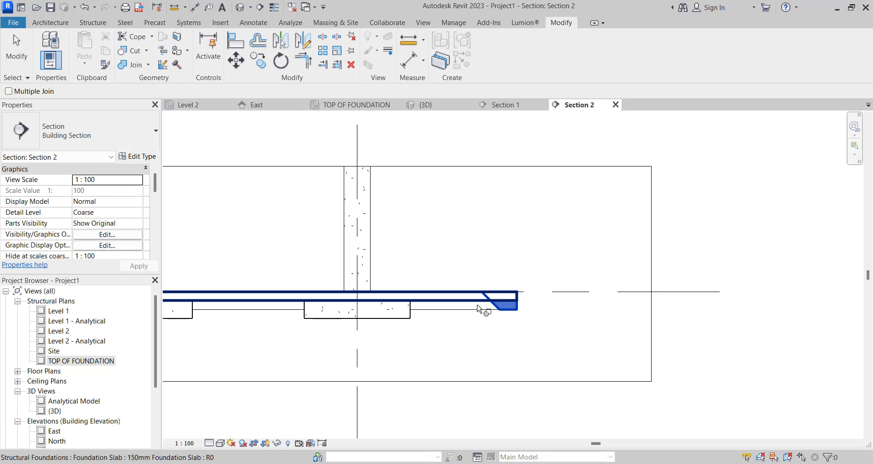
{"action": "scroll", "coordinate": [581, 307], "scroll_direction": "down", "scroll_amount": 3}
{"action": "scroll", "coordinate": [579, 309], "scroll_direction": "down", "scroll_amount": 1}
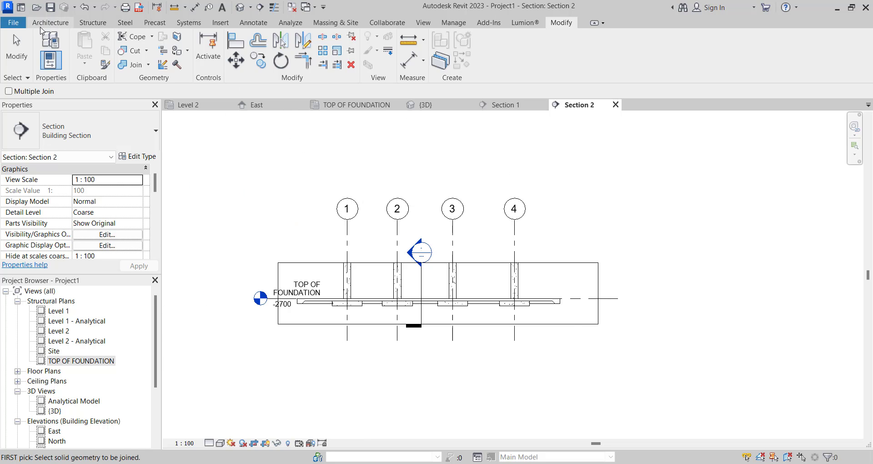
{"action": "left_click", "coordinate": [16, 50]}
Step: Check the TOP OF FOUNDATION plan, then reopen Section 2 from its marker
{"action": "scroll", "coordinate": [407, 296], "scroll_direction": "up", "scroll_amount": 3}
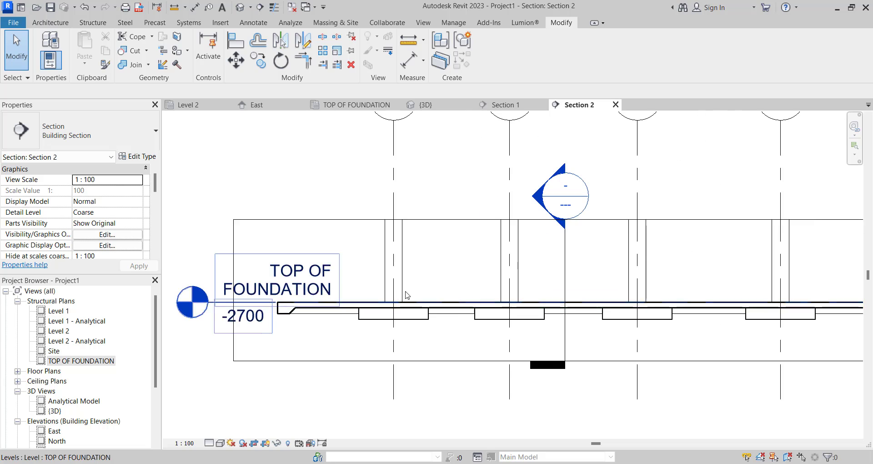
{"action": "scroll", "coordinate": [407, 296], "scroll_direction": "down", "scroll_amount": 3}
{"action": "double_click", "coordinate": [81, 361]}
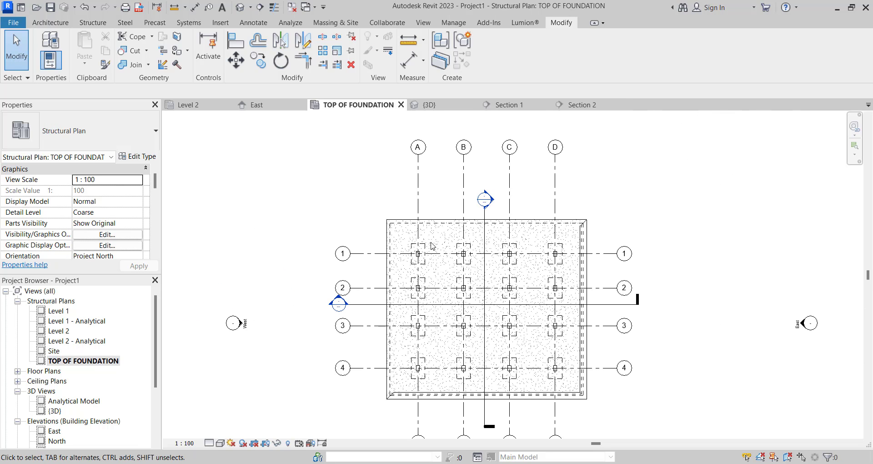
{"action": "scroll", "coordinate": [426, 177], "scroll_direction": "down", "scroll_amount": 2}
{"action": "scroll", "coordinate": [426, 288], "scroll_direction": "up", "scroll_amount": 2}
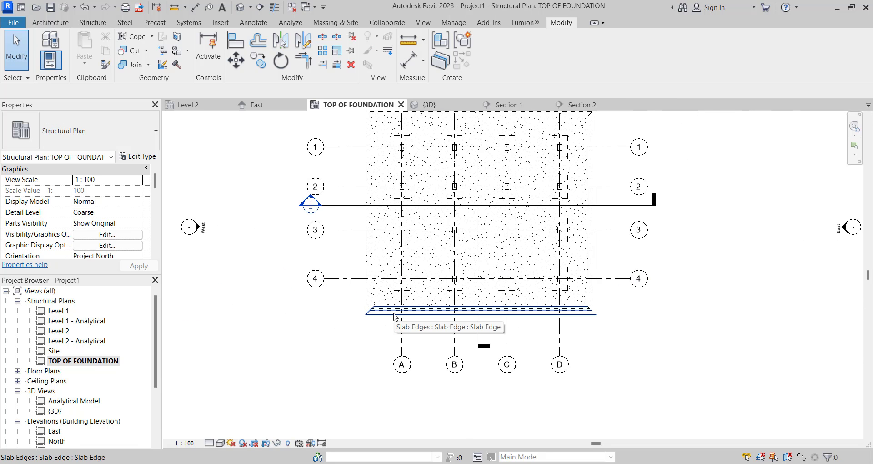
{"action": "scroll", "coordinate": [409, 325], "scroll_direction": "down", "scroll_amount": 2}
{"action": "scroll", "coordinate": [427, 277], "scroll_direction": "up", "scroll_amount": 2}
{"action": "scroll", "coordinate": [452, 166], "scroll_direction": "up", "scroll_amount": 2}
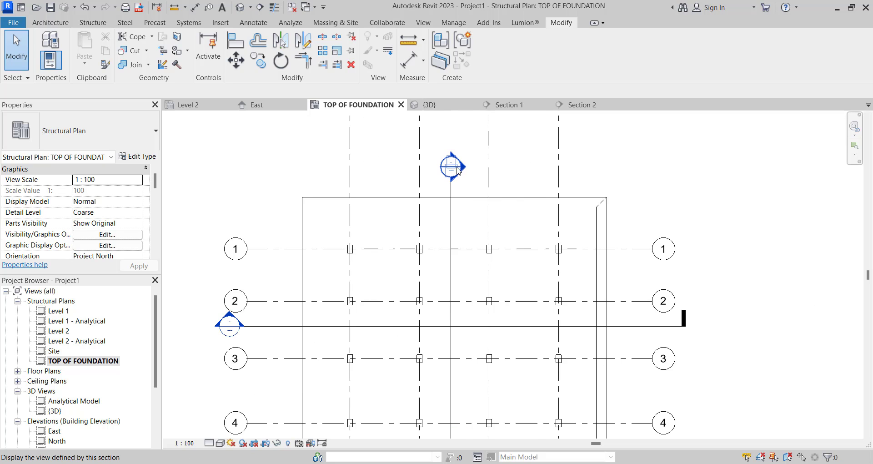
{"action": "double_click", "coordinate": [452, 166]}
{"action": "scroll", "coordinate": [343, 295], "scroll_direction": "up", "scroll_amount": 3}
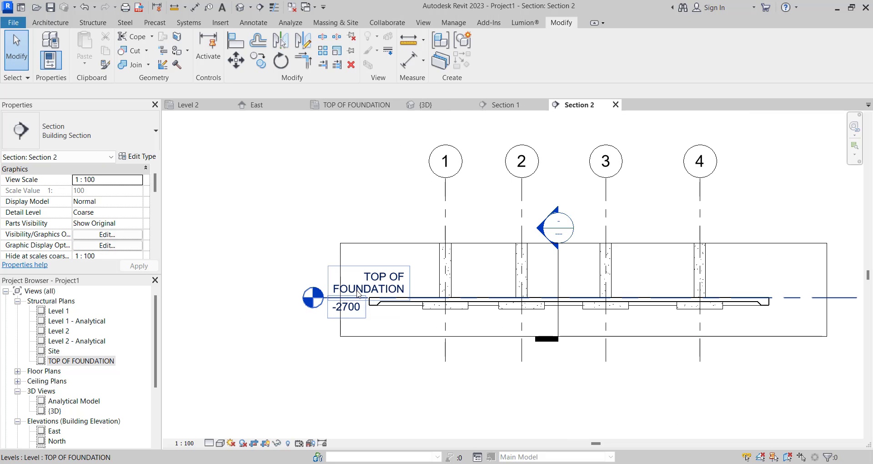
Step: Extend the TOP OF FOUNDATION level line far to the left
{"action": "left_click", "coordinate": [340, 298]}
{"action": "left_click_drag", "start_coordinate": [326, 302], "coordinate": [214, 302]}
{"action": "scroll", "coordinate": [449, 269], "scroll_direction": "down", "scroll_amount": 3}
{"action": "scroll", "coordinate": [646, 290], "scroll_direction": "up", "scroll_amount": 2}
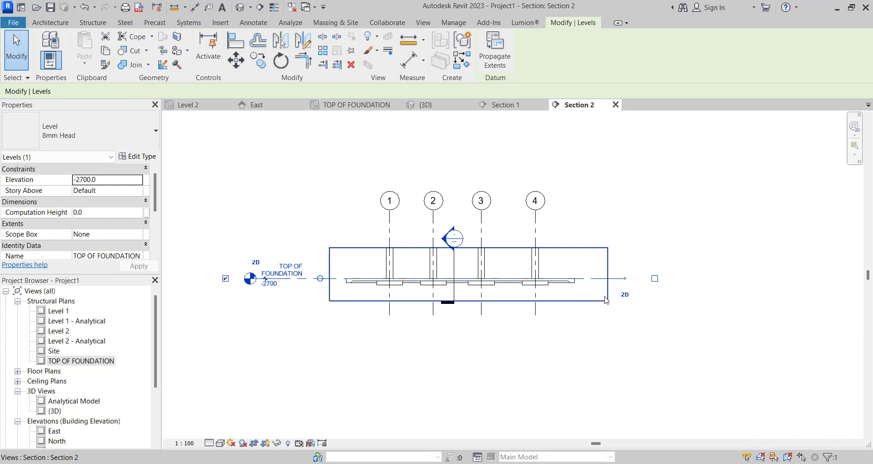
Step: Shrink Section 2's crop region down to the area around grid 1
{"action": "left_click", "coordinate": [415, 272]}
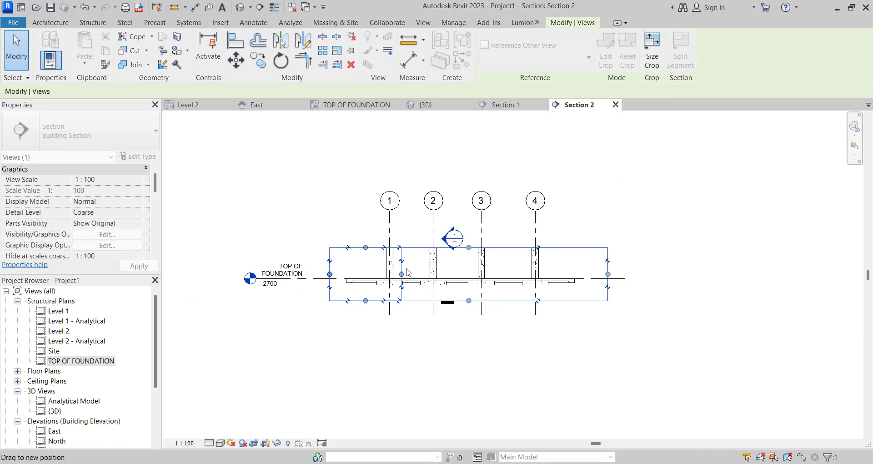
{"action": "scroll", "coordinate": [407, 273], "scroll_direction": "up", "scroll_amount": 2}
{"action": "middle_click_drag", "start_coordinate": [545, 326], "coordinate": [715, 234]}
{"action": "scroll", "coordinate": [714, 234], "scroll_direction": "down", "scroll_amount": 4}
{"action": "scroll", "coordinate": [723, 222], "scroll_direction": "up", "scroll_amount": 3}
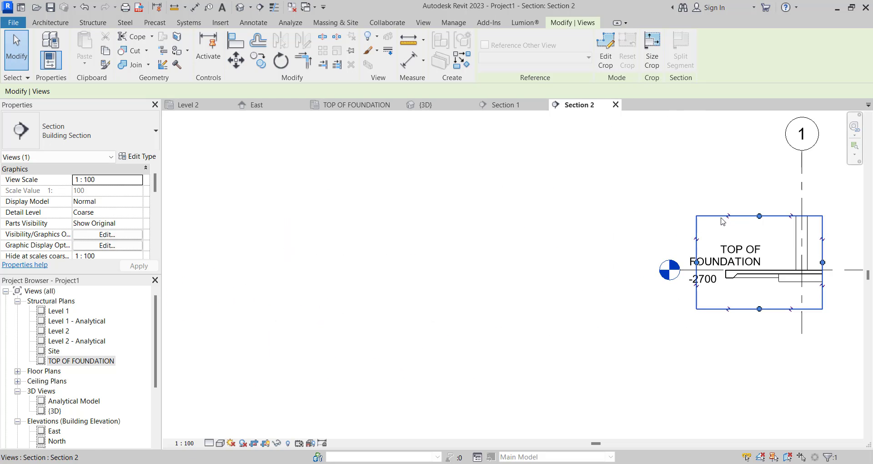
{"action": "scroll", "coordinate": [723, 221], "scroll_direction": "down", "scroll_amount": 2}
{"action": "scroll", "coordinate": [654, 254], "scroll_direction": "up", "scroll_amount": 2}
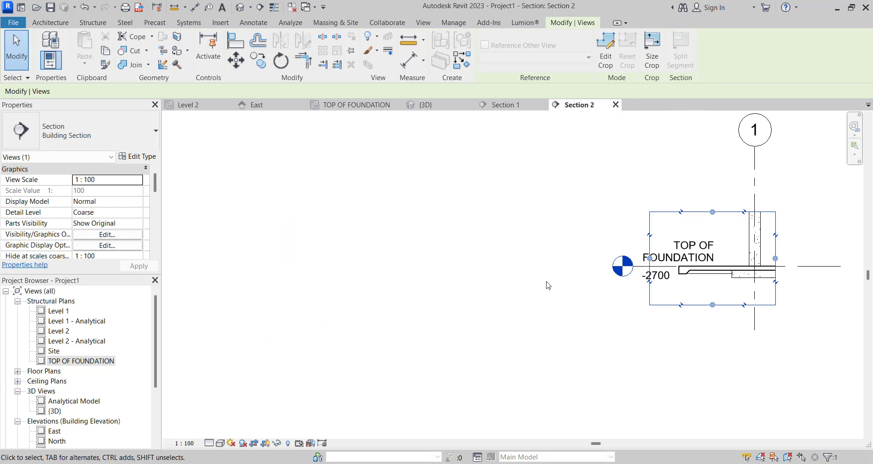
{"action": "scroll", "coordinate": [547, 285], "scroll_direction": "down", "scroll_amount": 2}
{"action": "scroll", "coordinate": [598, 271], "scroll_direction": "up", "scroll_amount": 3}
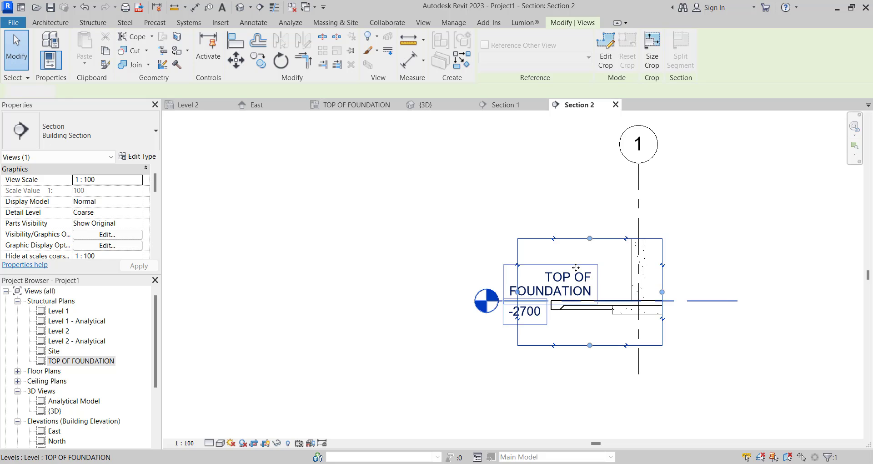
Step: Move the TOP OF FOUNDATION level head further left
{"action": "left_click", "coordinate": [578, 272]}
{"action": "left_click_drag", "start_coordinate": [499, 301], "coordinate": [228, 299]}
{"action": "scroll", "coordinate": [654, 318], "scroll_direction": "up", "scroll_amount": 3}
Step: Widen the crop region's right side and pull its left side in toward the slab edge
{"action": "left_click", "coordinate": [675, 320]}
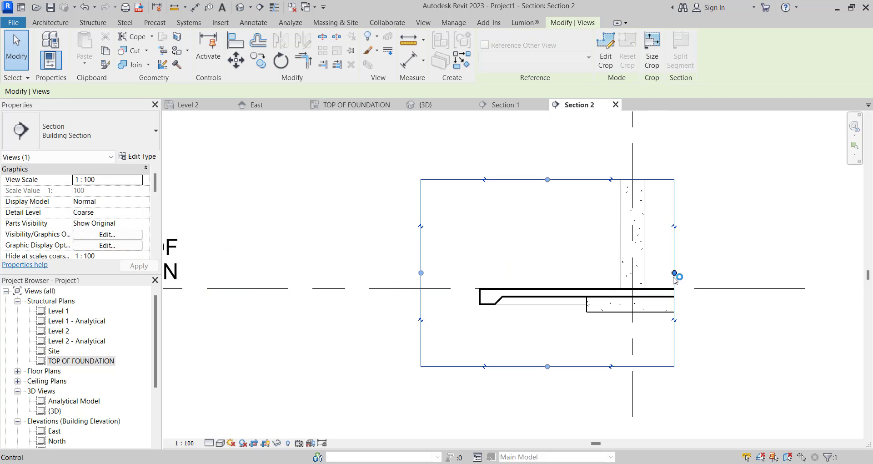
{"action": "left_click_drag", "start_coordinate": [675, 273], "coordinate": [742, 280]}
{"action": "scroll", "coordinate": [518, 331], "scroll_direction": "up", "scroll_amount": 2}
{"action": "left_click", "coordinate": [518, 331]}
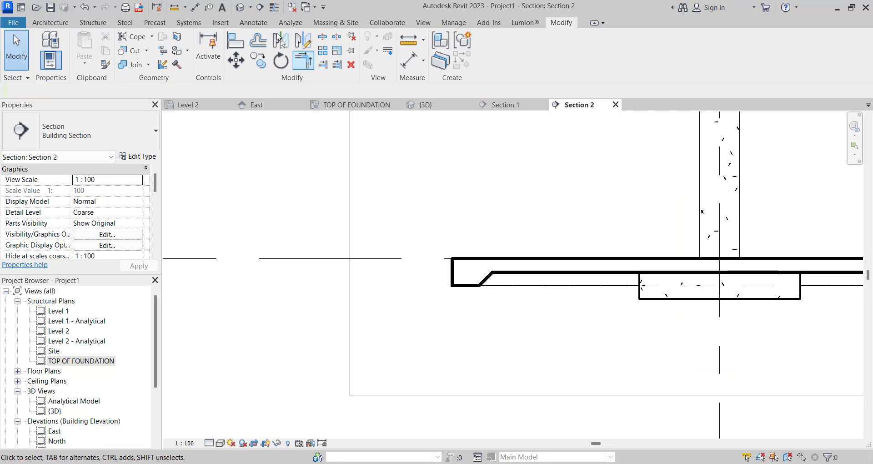
{"action": "scroll", "coordinate": [385, 246], "scroll_direction": "down", "scroll_amount": 4}
{"action": "left_click", "coordinate": [447, 194]}
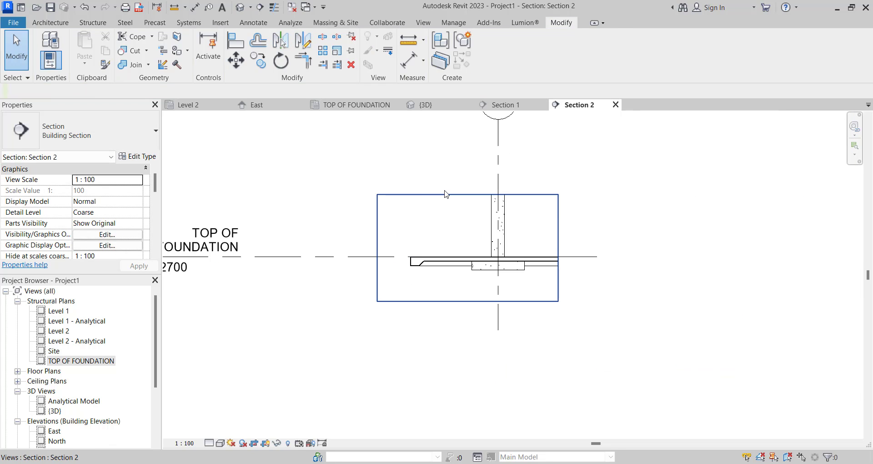
{"action": "left_click_drag", "start_coordinate": [375, 247], "coordinate": [400, 248]}
{"action": "scroll", "coordinate": [427, 255], "scroll_direction": "up", "scroll_amount": 5}
{"action": "left_click", "coordinate": [453, 210]}
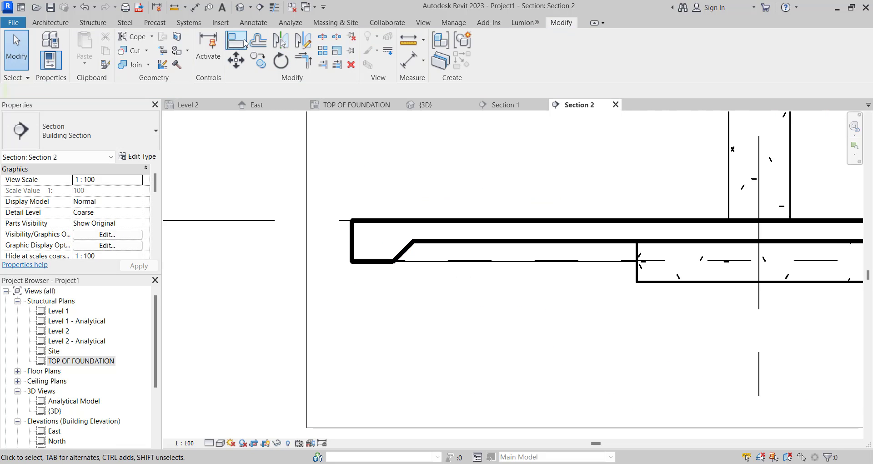
Step: Add an arc-leader text note 'edge Beam' pointing at the slab edge
{"action": "left_click", "coordinate": [256, 22]}
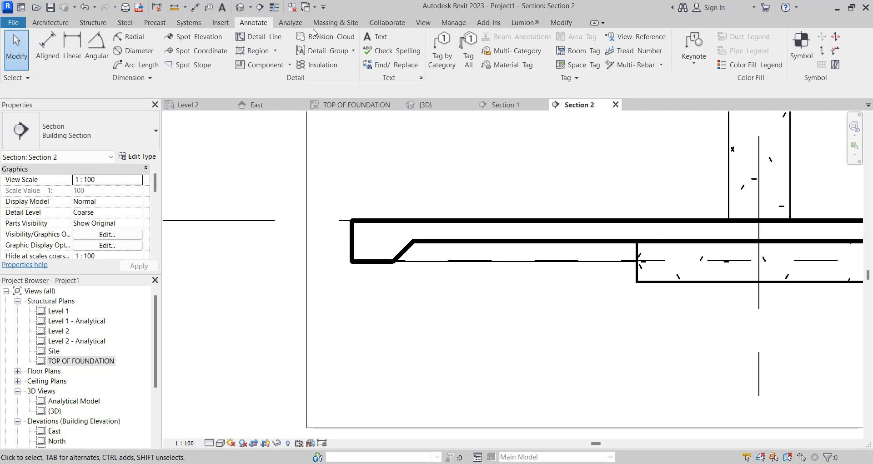
{"action": "left_click", "coordinate": [376, 37]}
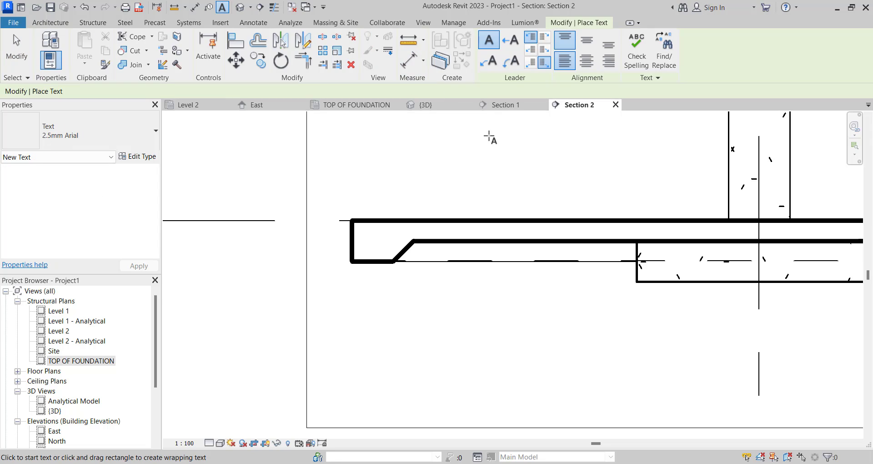
{"action": "left_click", "coordinate": [510, 60]}
{"action": "scroll", "coordinate": [481, 247], "scroll_direction": "down", "scroll_amount": 2}
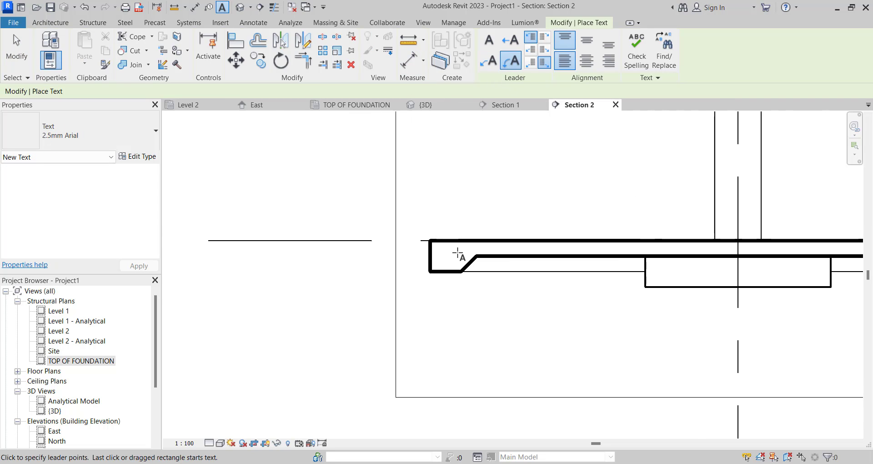
{"action": "left_click", "coordinate": [451, 263]}
{"action": "left_click", "coordinate": [309, 178]}
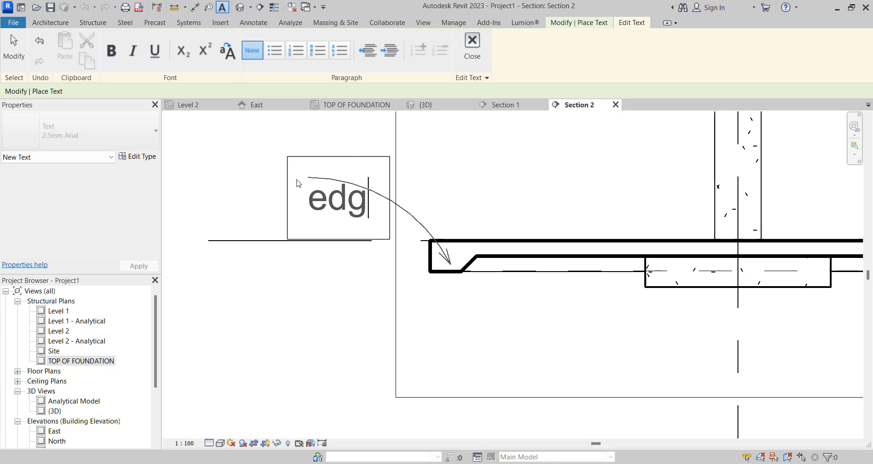
{"action": "type", "text": "edge Be"}
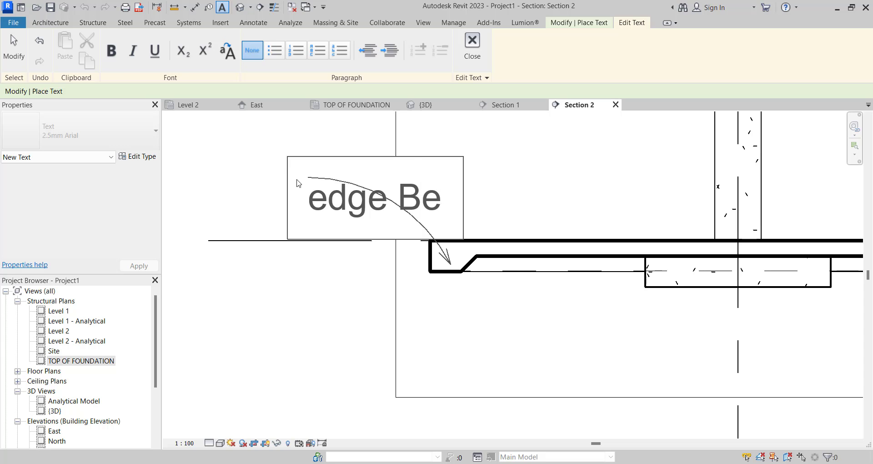
{"action": "type", "text": "am"}
{"action": "scroll", "coordinate": [426, 216], "scroll_direction": "down", "scroll_amount": 3}
{"action": "left_click", "coordinate": [342, 259]}
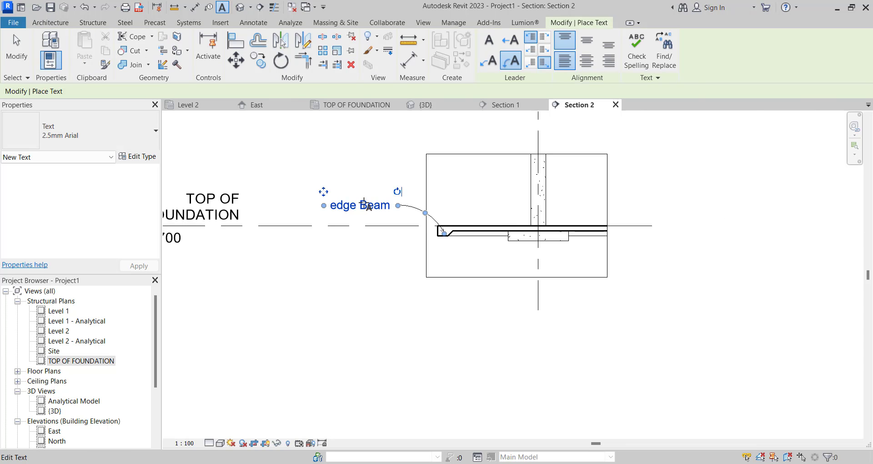
Step: Add a 'Column Base' arc-leader note pointing at the footing
{"action": "scroll", "coordinate": [294, 185], "scroll_direction": "up", "scroll_amount": 3}
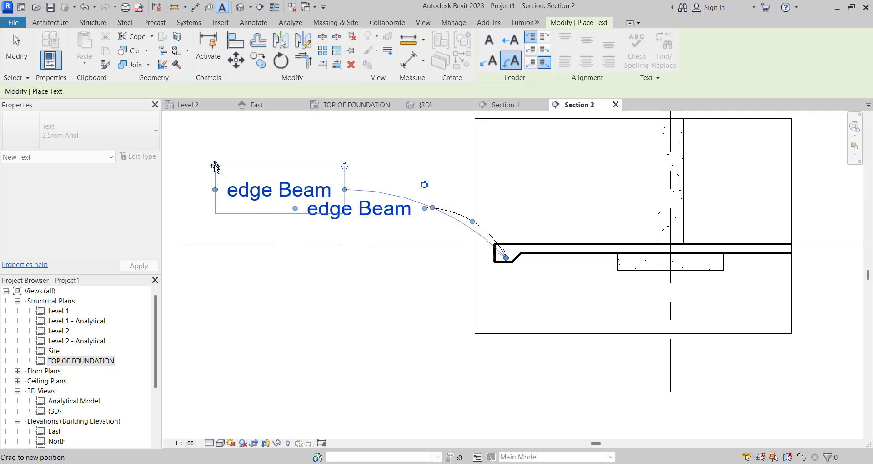
{"action": "scroll", "coordinate": [214, 165], "scroll_direction": "down", "scroll_amount": 3}
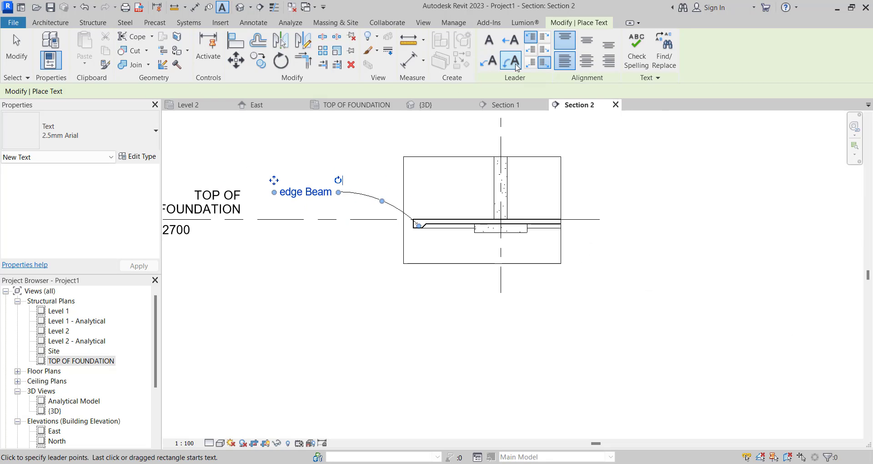
{"action": "scroll", "coordinate": [489, 231], "scroll_direction": "up", "scroll_amount": 1}
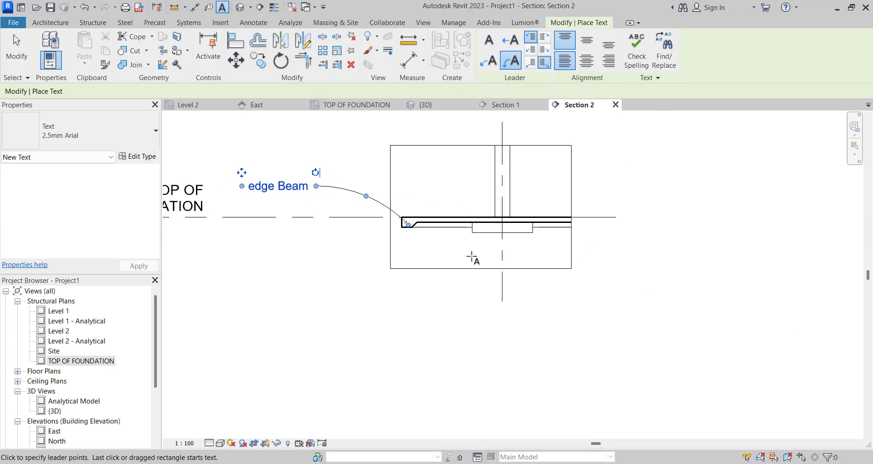
{"action": "left_click", "coordinate": [348, 291]}
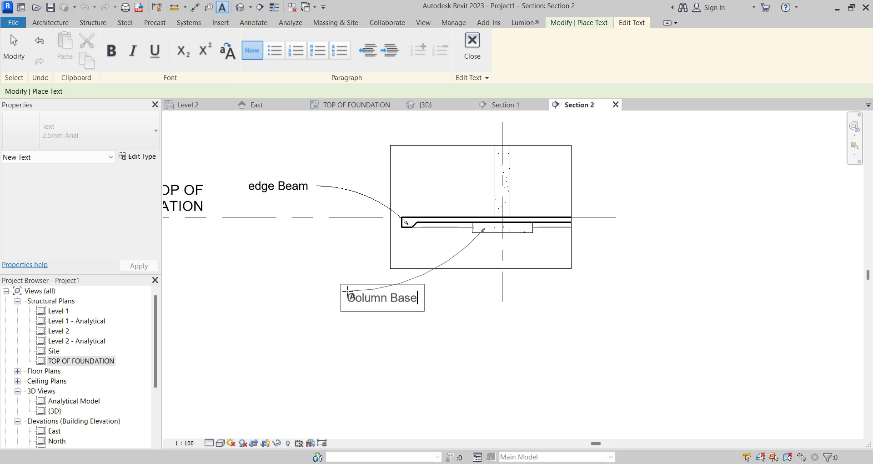
{"action": "left_click", "coordinate": [244, 229]}
{"action": "scroll", "coordinate": [574, 263], "scroll_direction": "down", "scroll_amount": 3}
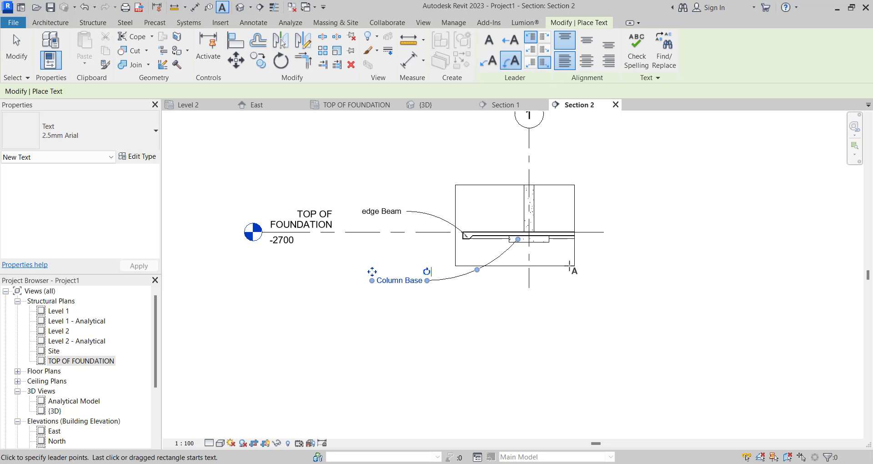
{"action": "key", "text": "Escape"}
Step: Compare Section 2 against the raft foundation reference image
{"action": "key", "text": "alt+Tab"}
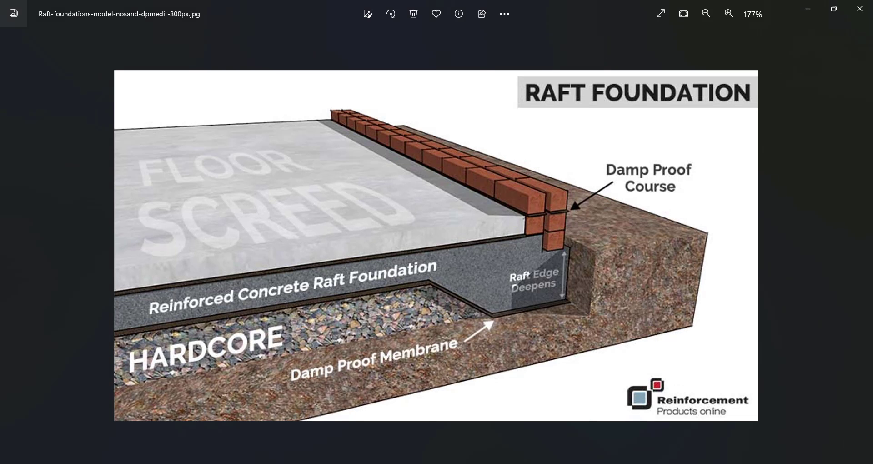
{"action": "key", "text": "alt+Tab"}
{"action": "scroll", "coordinate": [459, 205], "scroll_direction": "up", "scroll_amount": 5}
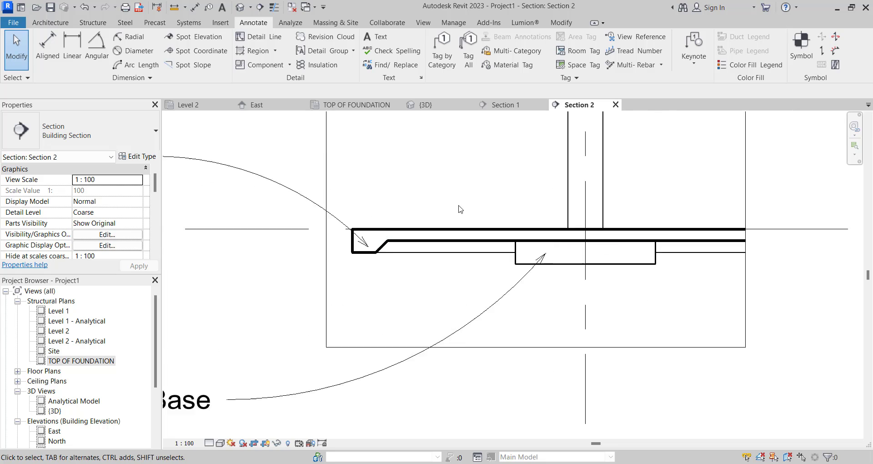
Step: Start a Filled Region sketch in Section 2 and expand its region type list
{"action": "left_click", "coordinate": [263, 53]}
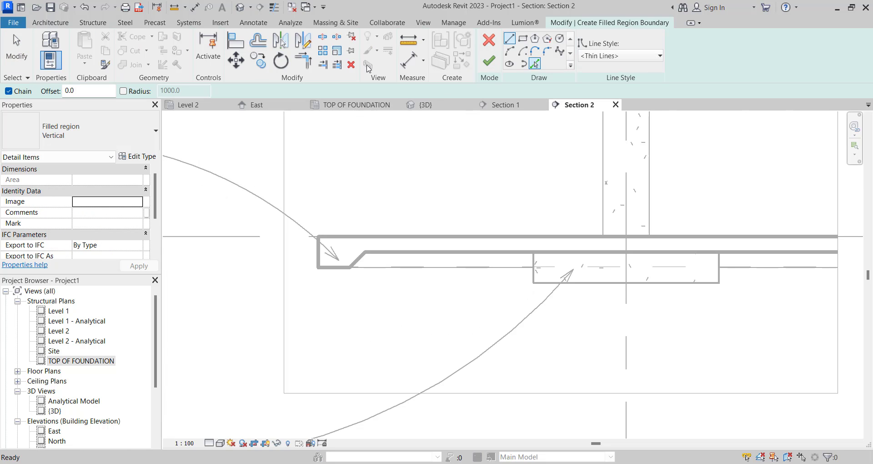
{"action": "left_click", "coordinate": [75, 132]}
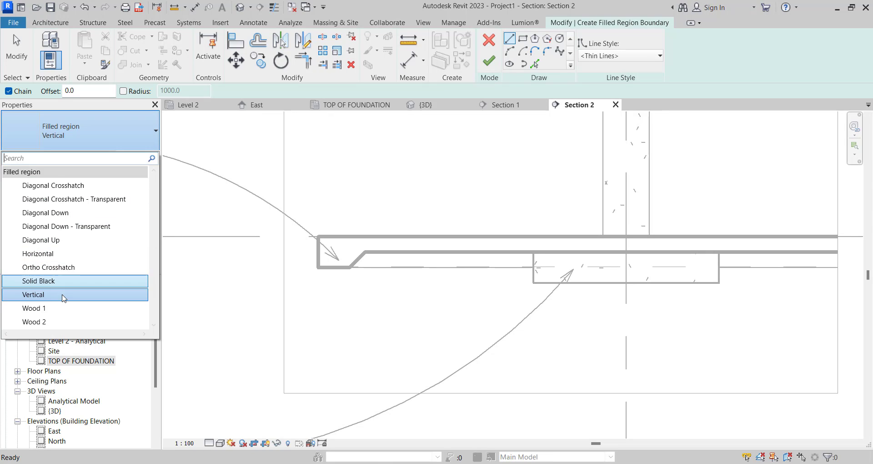
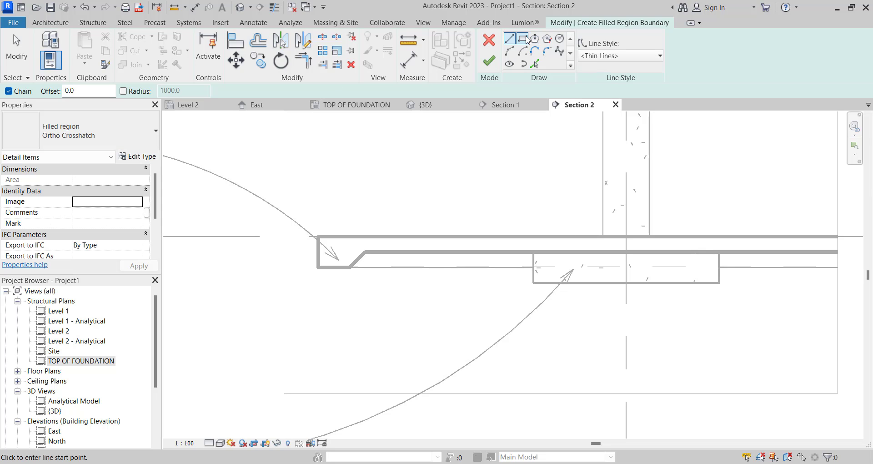
Step: Pick the chamfer, the horizontal slab edge and the vertical foundation edge as boundary lines
{"action": "left_click", "coordinate": [523, 39]}
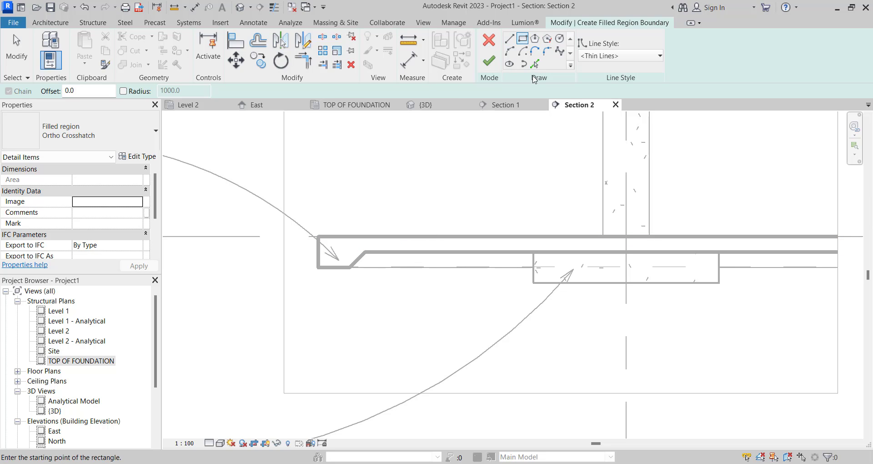
{"action": "left_click", "coordinate": [535, 64]}
{"action": "left_click", "coordinate": [357, 260]}
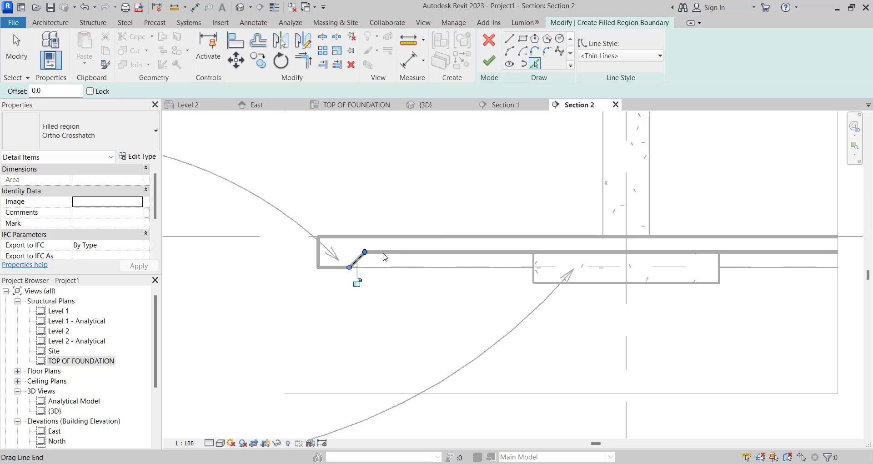
{"action": "left_click", "coordinate": [409, 252]}
{"action": "left_click", "coordinate": [534, 273]}
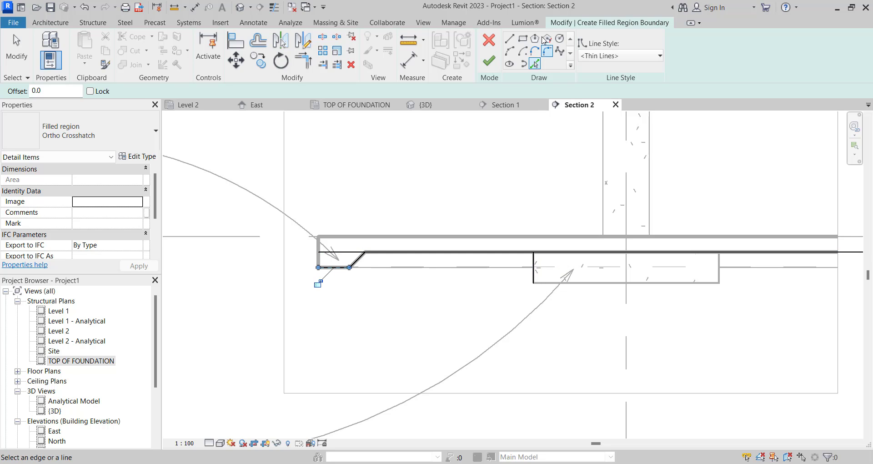
Step: Draw the remaining boundary lines down, along the bottom and back up to close the outline
{"action": "left_click", "coordinate": [510, 39]}
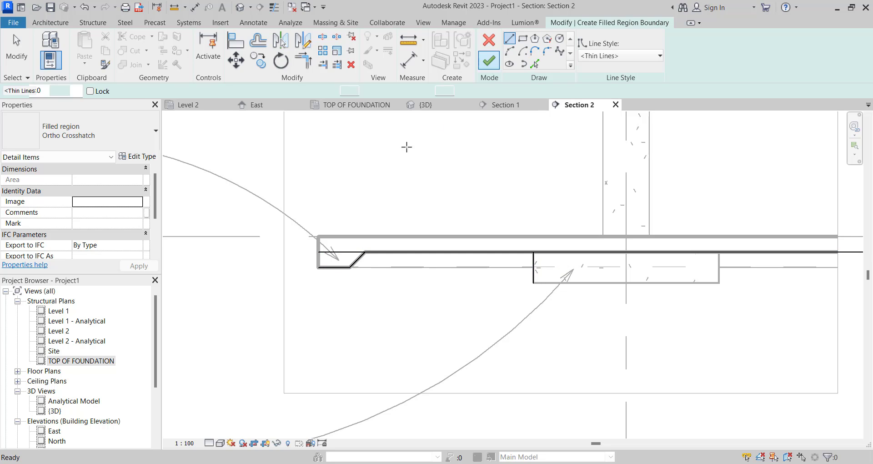
{"action": "left_click", "coordinate": [319, 267]}
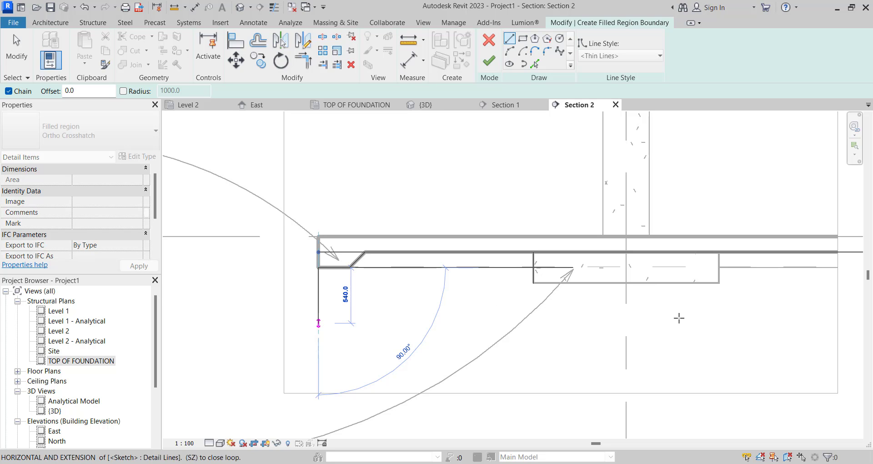
{"action": "left_click", "coordinate": [746, 322]}
{"action": "left_click", "coordinate": [850, 323]}
{"action": "scroll", "coordinate": [848, 264], "scroll_direction": "up", "scroll_amount": 3}
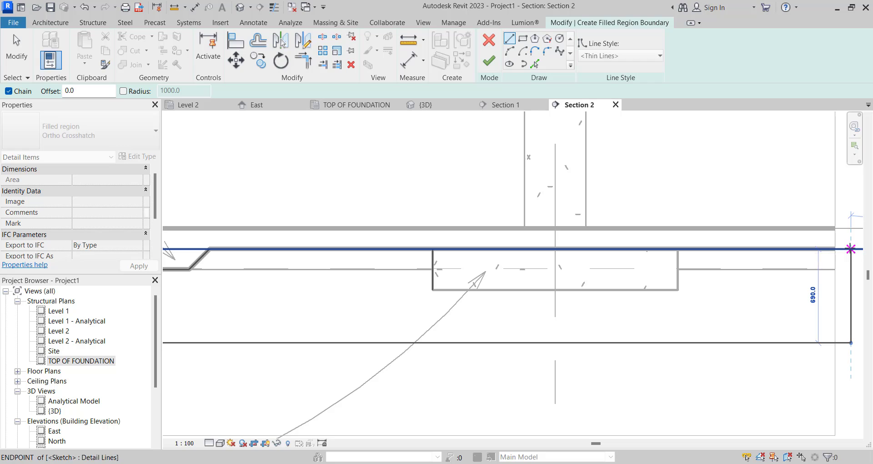
{"action": "left_click", "coordinate": [850, 248]}
Step: Draw boundary lines down the footing's right side and along its 1800 bottom
{"action": "key", "text": "r"}
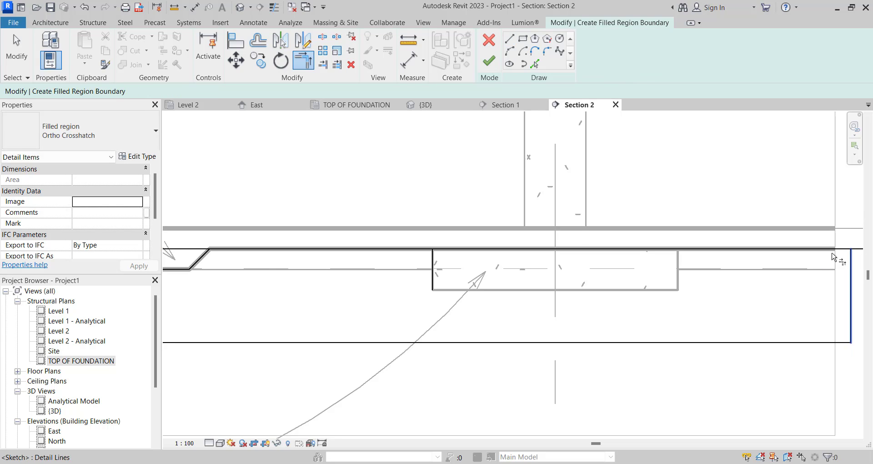
{"action": "left_click", "coordinate": [832, 254]}
{"action": "scroll", "coordinate": [750, 263], "scroll_direction": "down", "scroll_amount": 1}
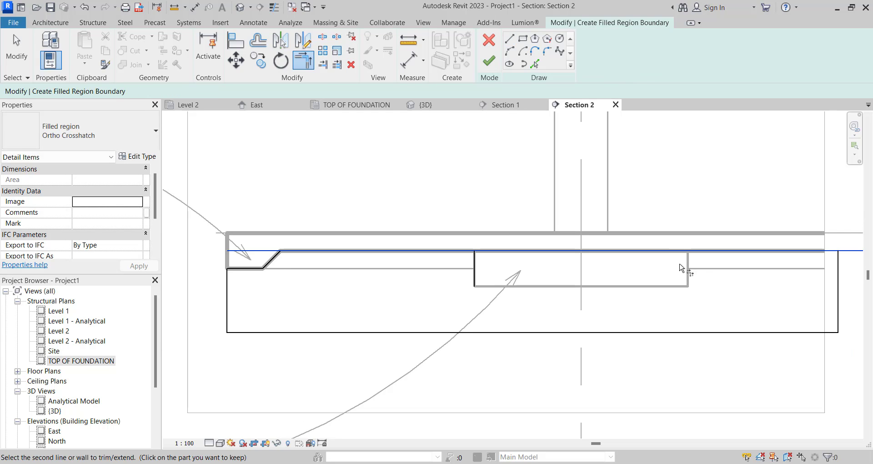
{"action": "left_click", "coordinate": [507, 42]}
{"action": "left_click", "coordinate": [687, 250]}
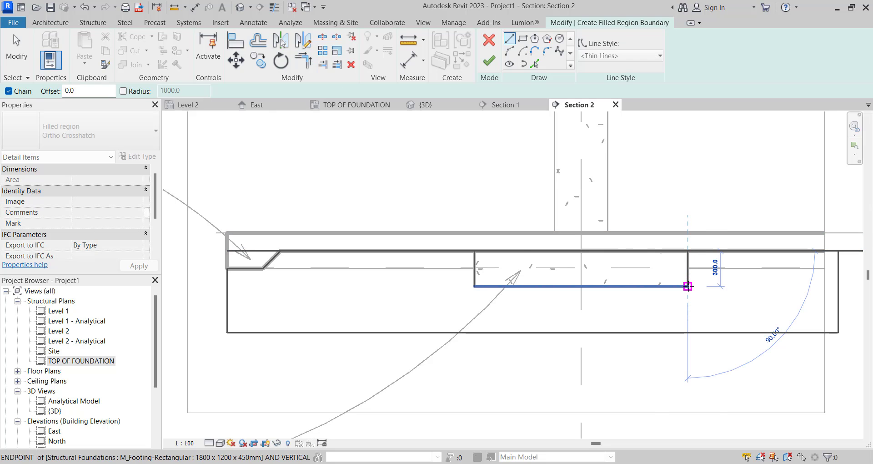
{"action": "left_click", "coordinate": [688, 286]}
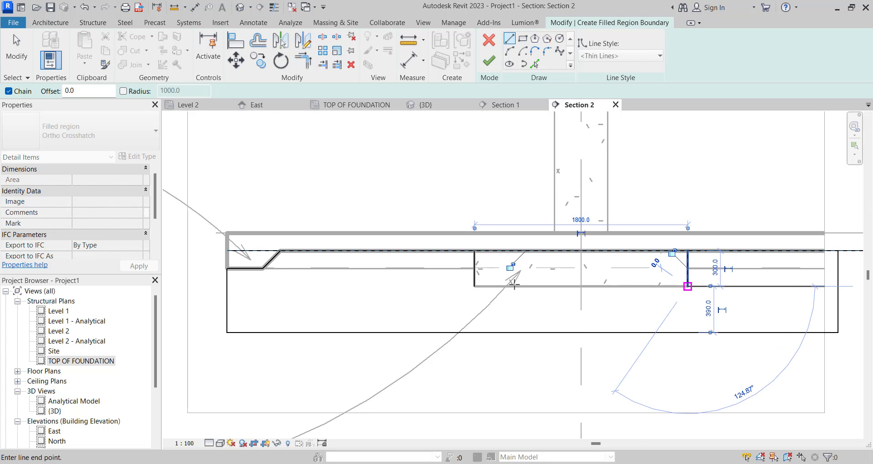
{"action": "left_click", "coordinate": [471, 283]}
{"action": "key", "text": "Escape"}
{"action": "key", "text": "Escape"}
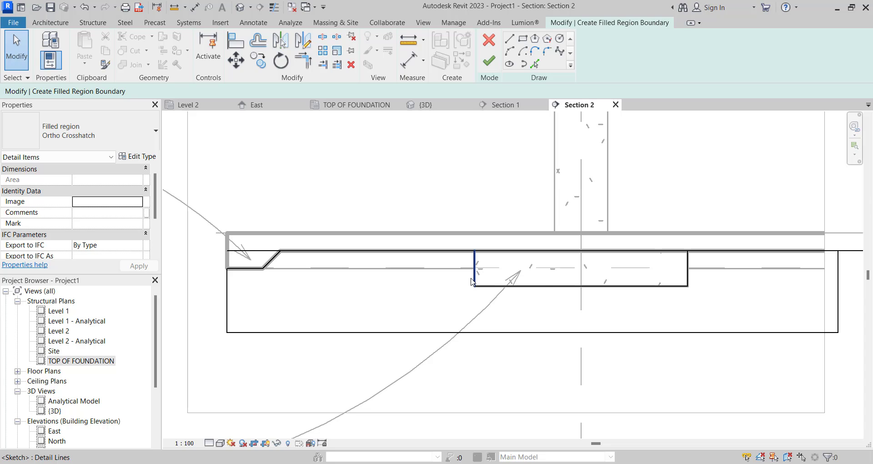
Step: Try to corner-trim the footing's left line with the top line, dismissing the resulting error
{"action": "key", "text": "t"}
{"action": "key", "text": "r"}
{"action": "left_click", "coordinate": [476, 266]}
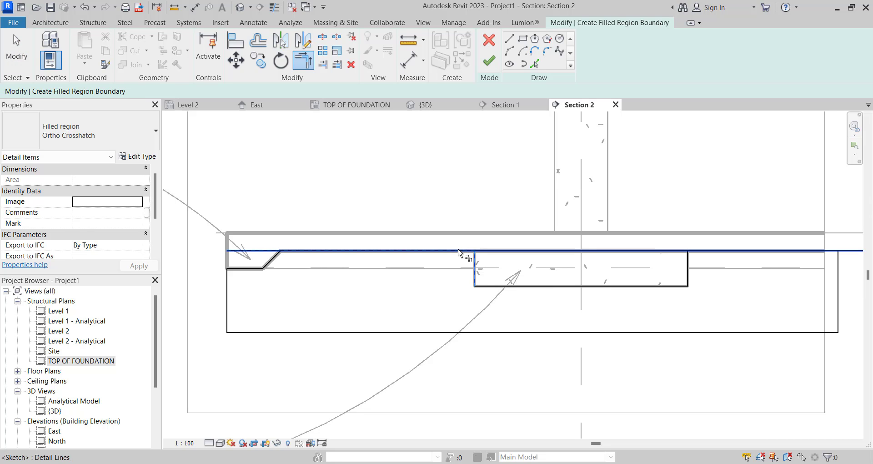
{"action": "left_click", "coordinate": [458, 251]}
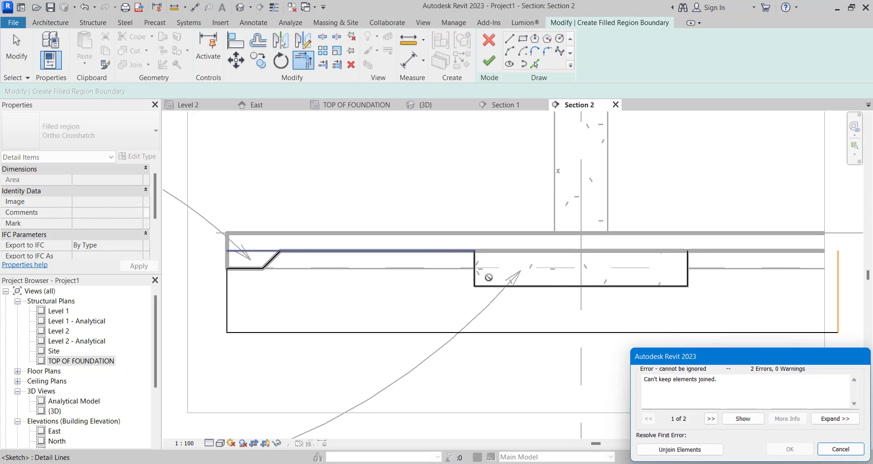
{"action": "left_click", "coordinate": [841, 449]}
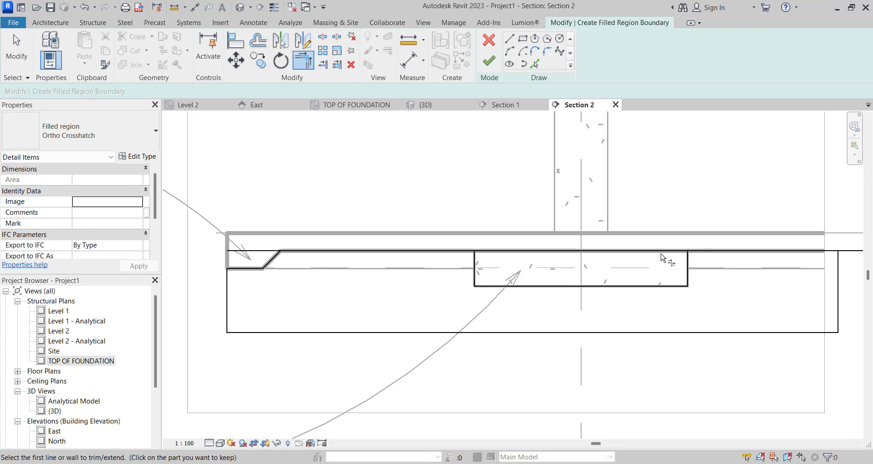
Step: Split the top line above the footing and trim it into corners at both footing sides
{"action": "left_click", "coordinate": [326, 37]}
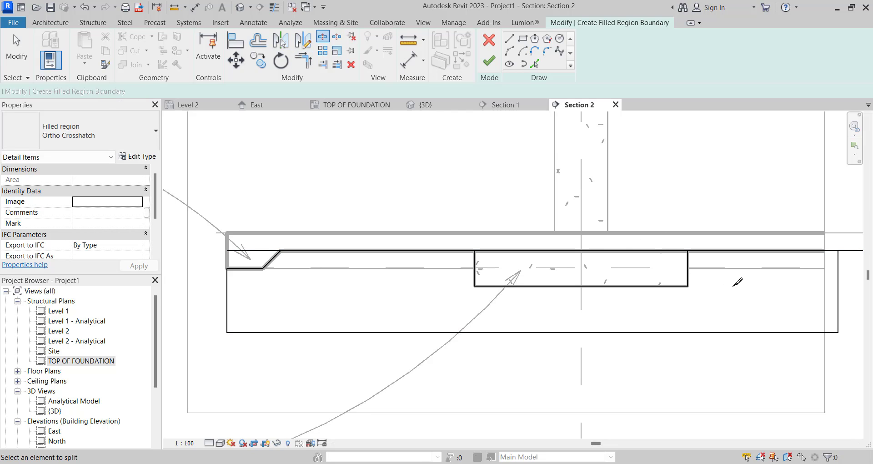
{"action": "left_click", "coordinate": [675, 250]}
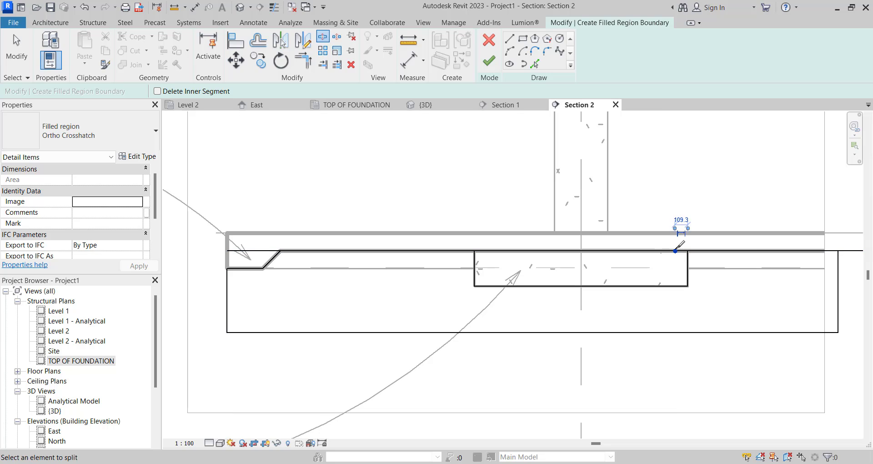
{"action": "key", "text": "Escape"}
{"action": "key", "text": "t"}
{"action": "key", "text": "r"}
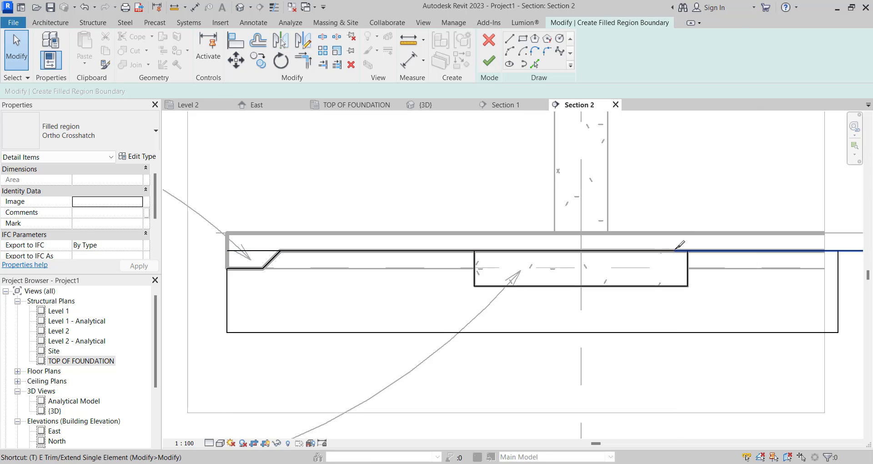
{"action": "left_click", "coordinate": [691, 275]}
{"action": "left_click", "coordinate": [682, 251]}
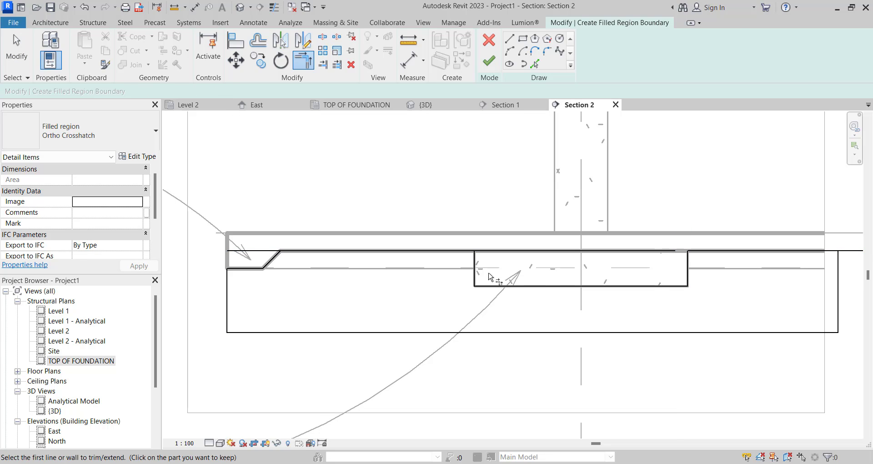
{"action": "left_click", "coordinate": [475, 266]}
{"action": "left_click", "coordinate": [462, 253]}
{"action": "scroll", "coordinate": [548, 282], "scroll_direction": "down", "scroll_amount": 3}
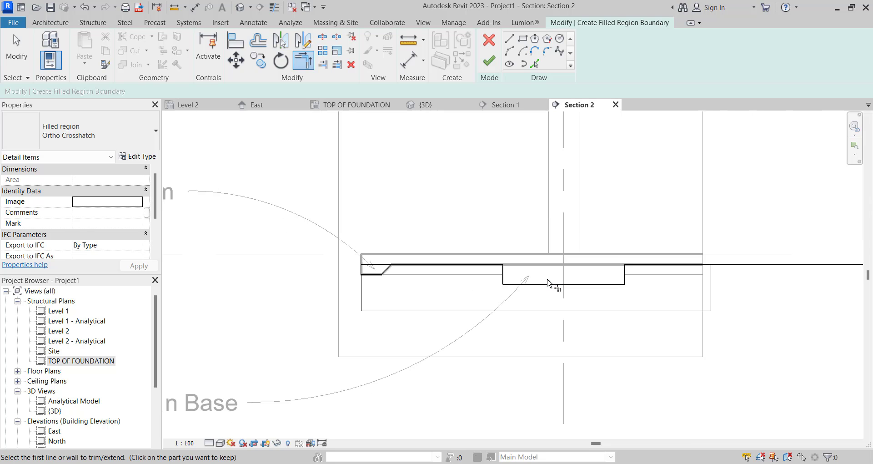
Step: Trim the top line at the footing's right corner and finish the 2.964 m² crosshatched region
{"action": "left_click", "coordinate": [490, 64]}
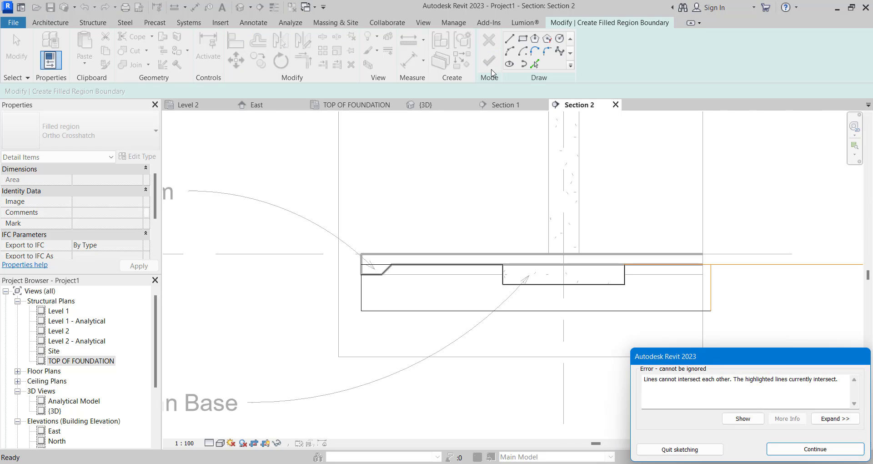
{"action": "left_click", "coordinate": [800, 449]}
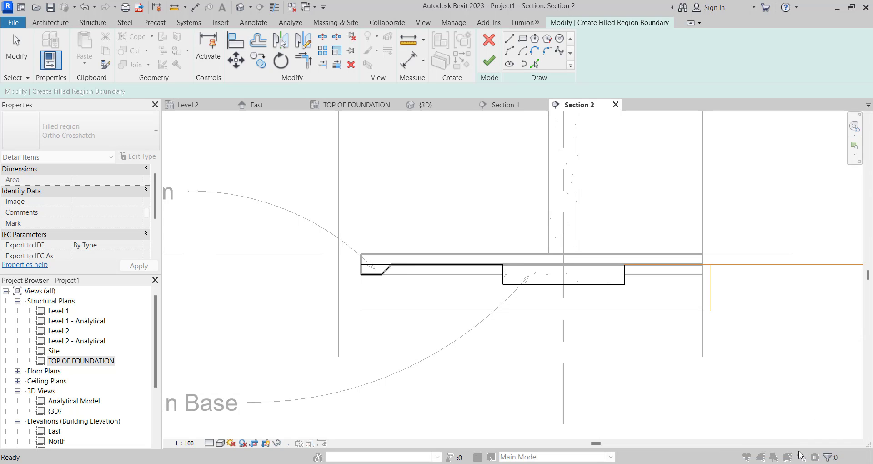
{"action": "left_click", "coordinate": [711, 281]}
{"action": "left_click", "coordinate": [701, 265]}
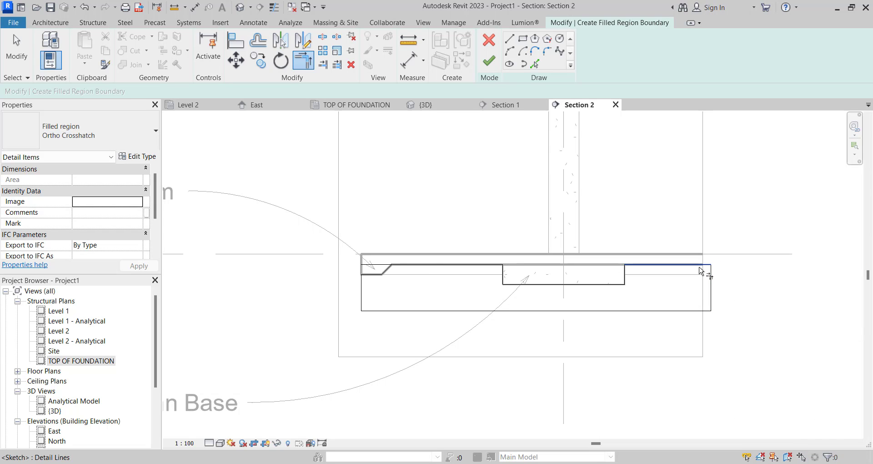
{"action": "left_click", "coordinate": [488, 63]}
{"action": "left_click", "coordinate": [816, 449]}
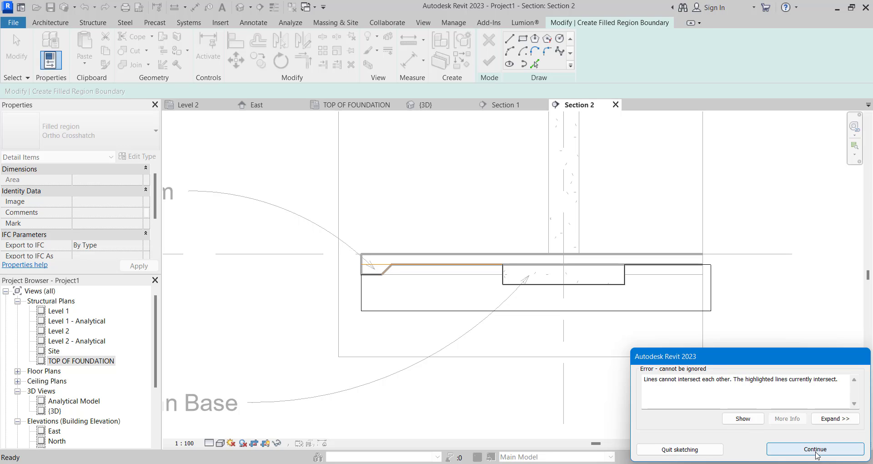
{"action": "scroll", "coordinate": [370, 266], "scroll_direction": "up", "scroll_amount": 3}
{"action": "scroll", "coordinate": [386, 273], "scroll_direction": "up", "scroll_amount": 3}
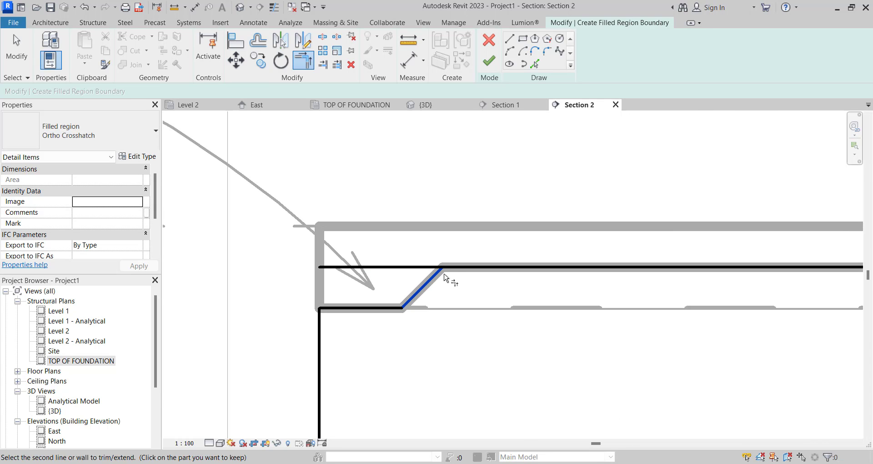
{"action": "scroll", "coordinate": [250, 257], "scroll_direction": "down", "scroll_amount": 4}
{"action": "scroll", "coordinate": [261, 250], "scroll_direction": "down", "scroll_amount": 2}
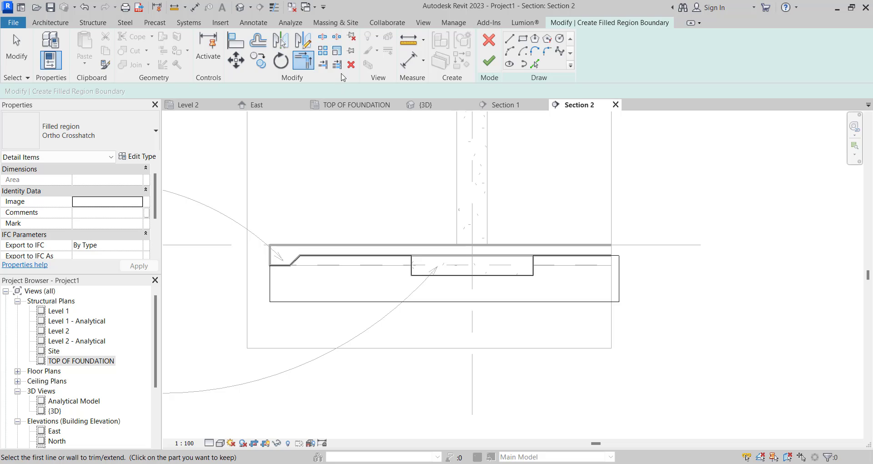
{"action": "left_click", "coordinate": [485, 63]}
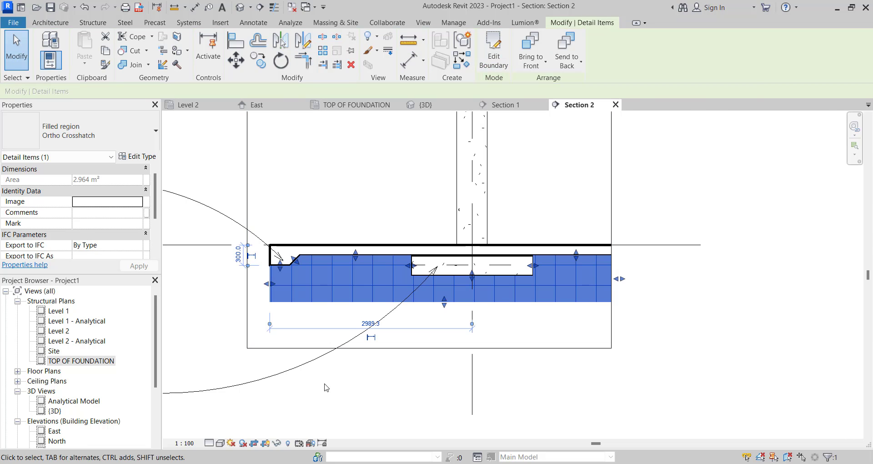
Step: Set the filled region type's foreground fill pattern to Diagonal crosshatch [Drafting] and apply it
{"action": "scroll", "coordinate": [323, 377], "scroll_direction": "up", "scroll_amount": 3}
{"action": "scroll", "coordinate": [322, 366], "scroll_direction": "down", "scroll_amount": 3}
{"action": "scroll", "coordinate": [334, 382], "scroll_direction": "up", "scroll_amount": 3}
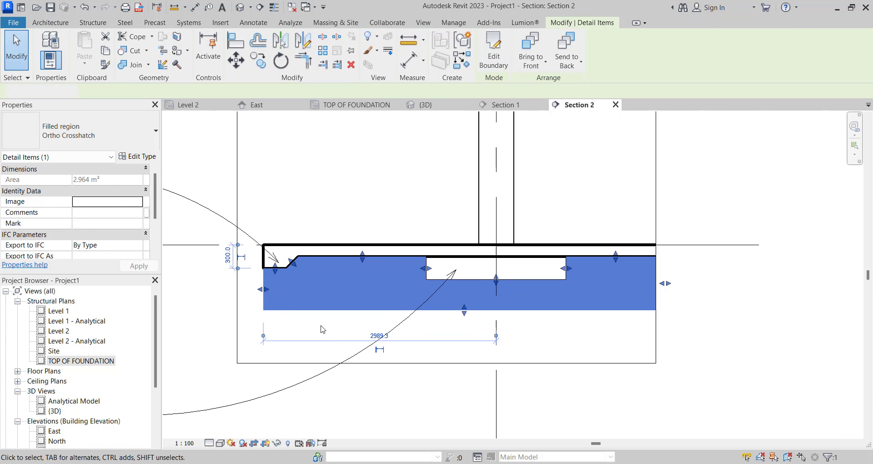
{"action": "key", "text": "Escape"}
{"action": "left_click", "coordinate": [315, 310]}
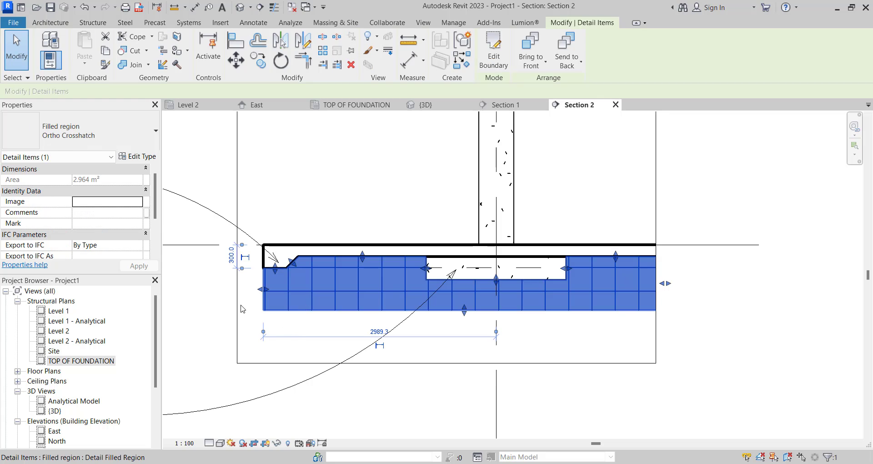
{"action": "left_click", "coordinate": [139, 158]}
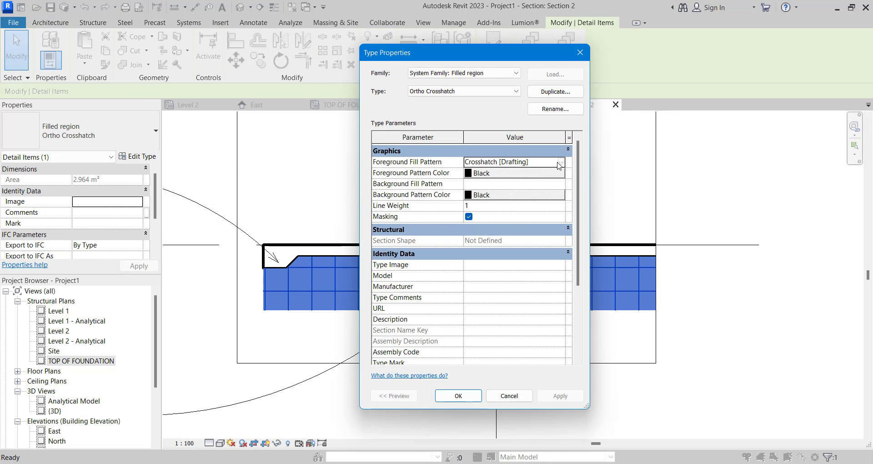
{"action": "left_click", "coordinate": [562, 162]}
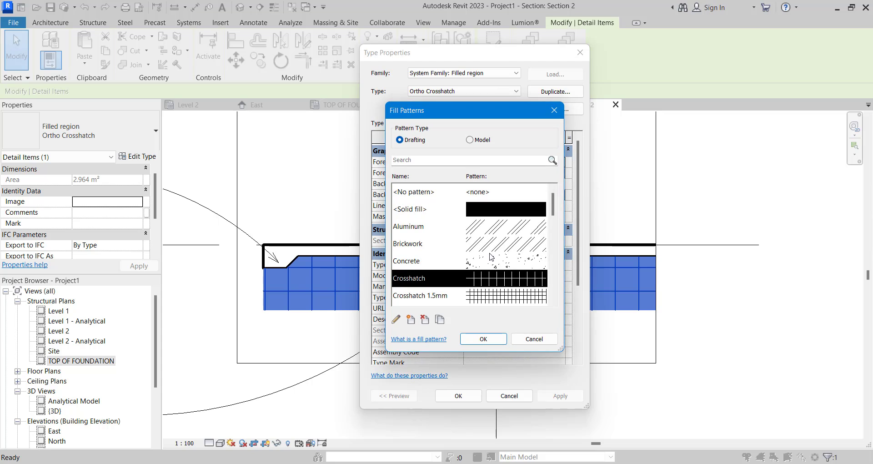
{"action": "scroll", "coordinate": [493, 259], "scroll_direction": "down", "scroll_amount": 3}
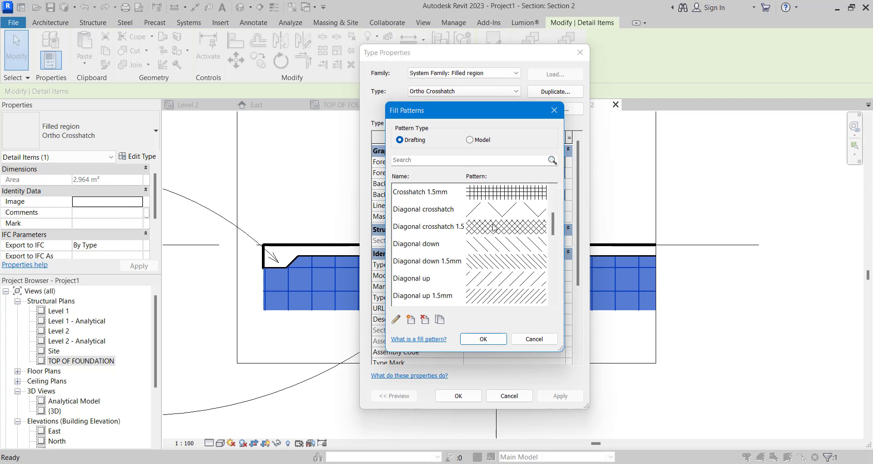
{"action": "left_click", "coordinate": [488, 216]}
{"action": "left_click", "coordinate": [494, 342]}
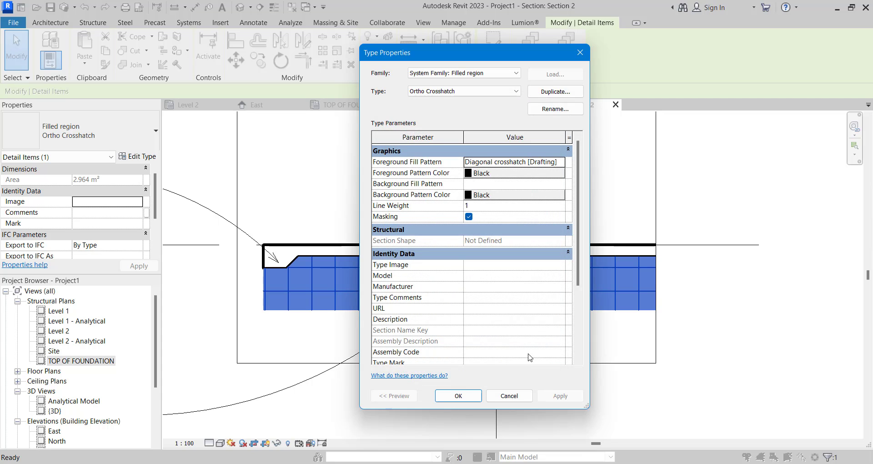
{"action": "left_click", "coordinate": [560, 396]}
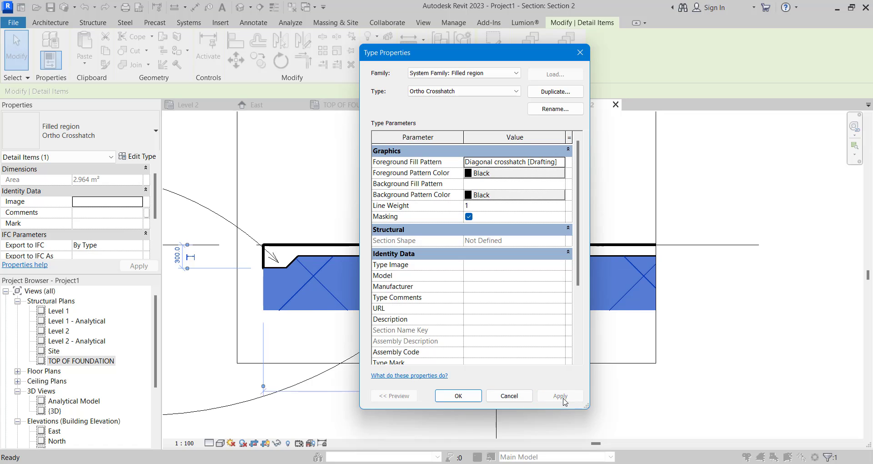
{"action": "left_click", "coordinate": [458, 396]}
Step: Copy the Column Base text note
{"action": "scroll", "coordinate": [552, 296], "scroll_direction": "down", "scroll_amount": 2}
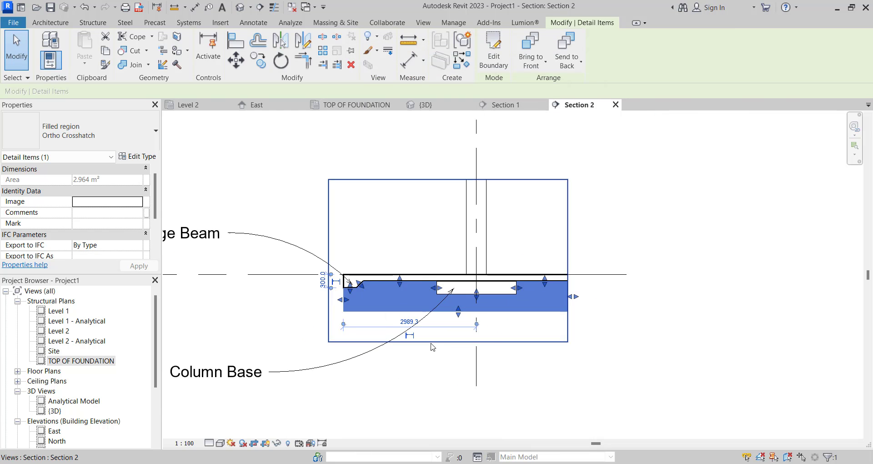
{"action": "scroll", "coordinate": [708, 292], "scroll_direction": "up", "scroll_amount": 1}
{"action": "left_click", "coordinate": [708, 291]}
{"action": "scroll", "coordinate": [477, 327], "scroll_direction": "down", "scroll_amount": 2}
{"action": "scroll", "coordinate": [456, 319], "scroll_direction": "up", "scroll_amount": 3}
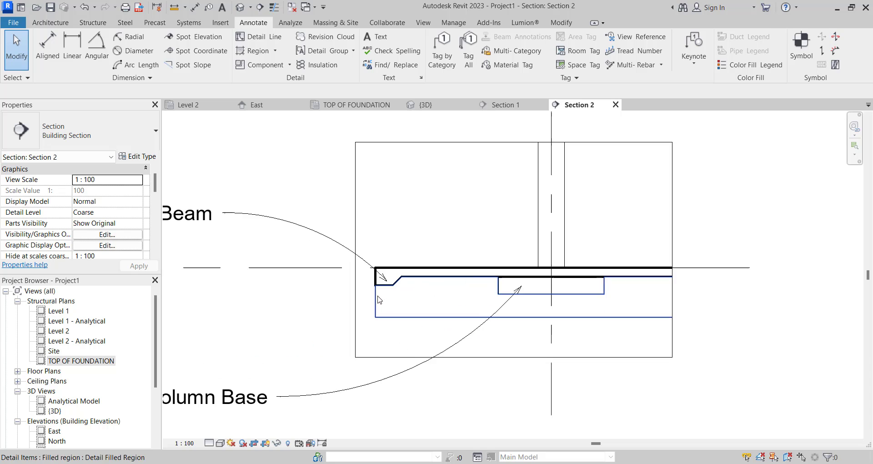
{"action": "scroll", "coordinate": [409, 345], "scroll_direction": "down", "scroll_amount": 4}
{"action": "left_click", "coordinate": [401, 355]}
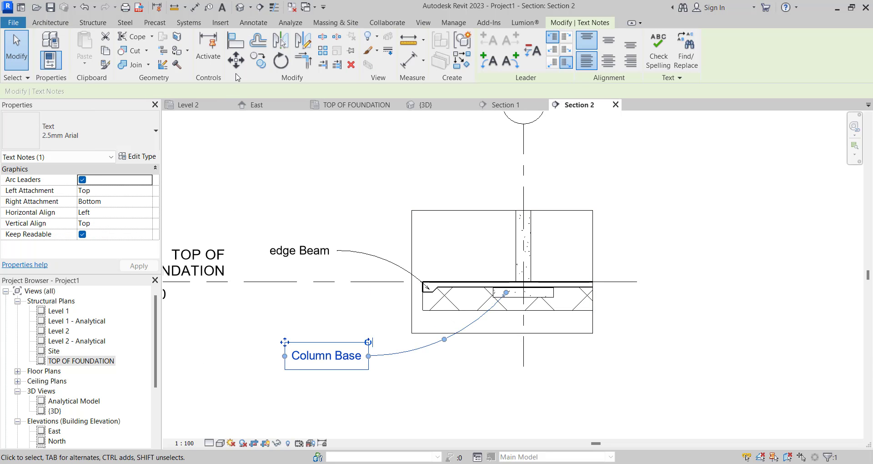
{"action": "key", "text": "m"}
{"action": "key", "text": "v"}
{"action": "scroll", "coordinate": [475, 320], "scroll_direction": "up", "scroll_amount": 4}
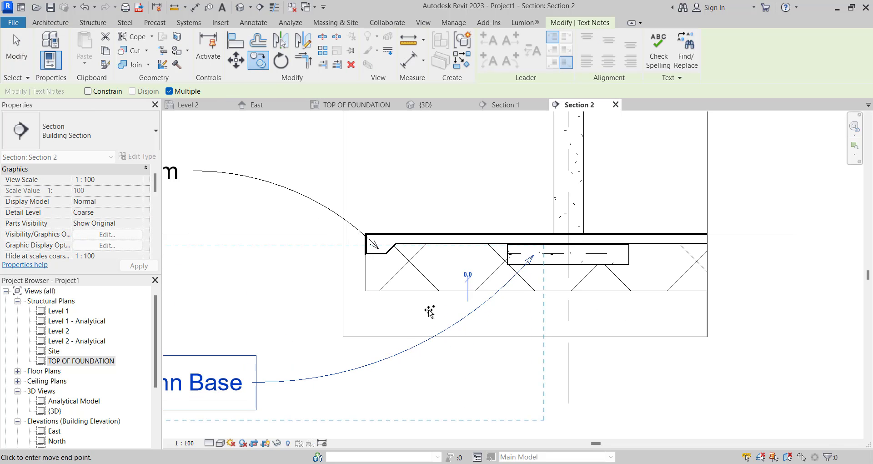
{"action": "scroll", "coordinate": [466, 294], "scroll_direction": "down", "scroll_amount": 6}
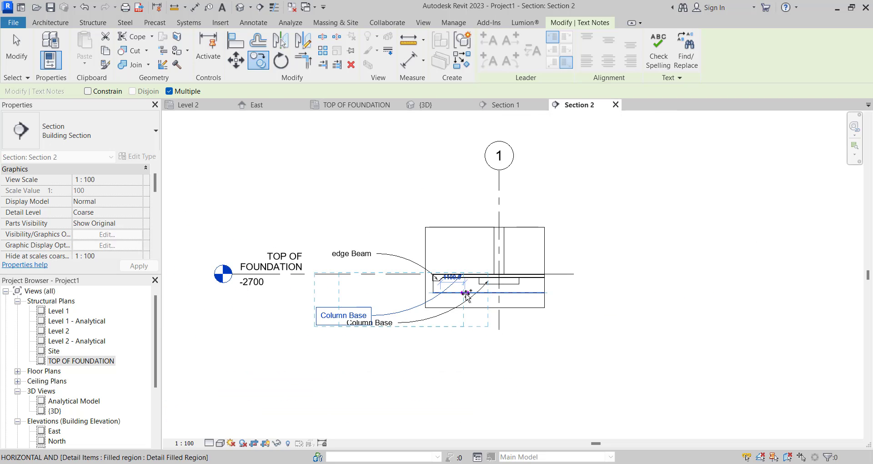
{"action": "key", "text": "Escape"}
Step: Place the copied note above the original with its leader pointing into the hatched fill
{"action": "scroll", "coordinate": [406, 315], "scroll_direction": "up", "scroll_amount": 2}
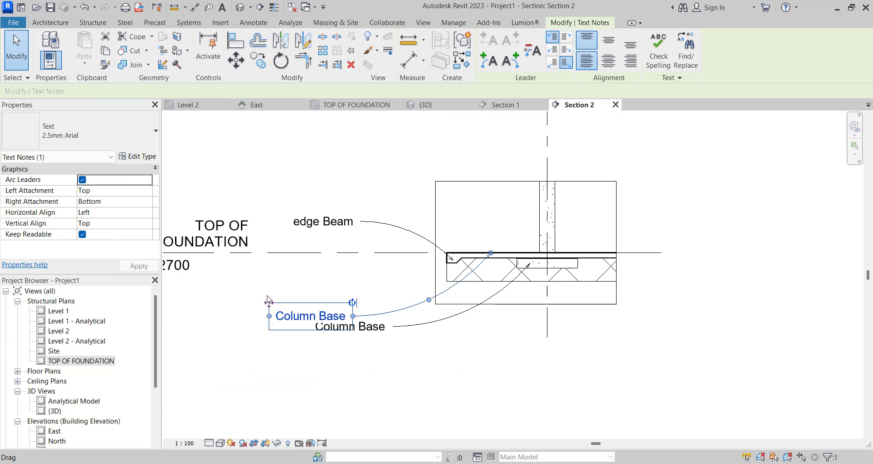
{"action": "left_click_drag", "start_coordinate": [268, 300], "coordinate": [303, 277]}
{"action": "scroll", "coordinate": [516, 237], "scroll_direction": "up", "scroll_amount": 2}
{"action": "left_click_drag", "start_coordinate": [475, 273], "coordinate": [478, 283]}
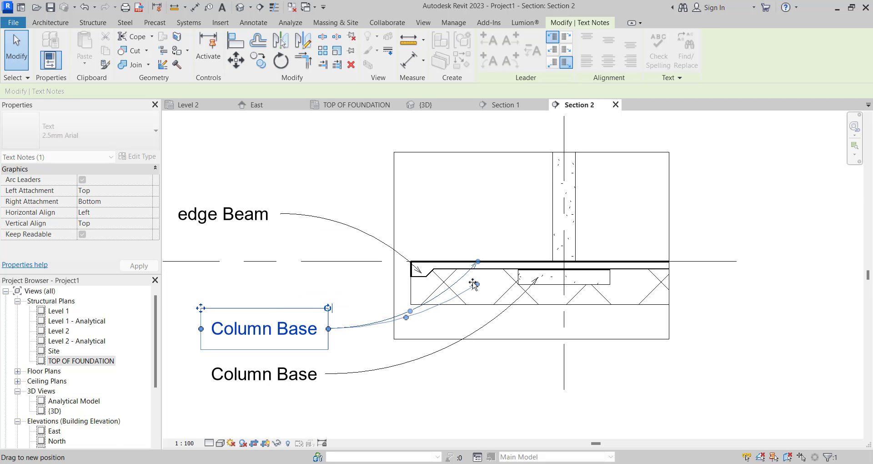
Step: Replace the copied note's text with 'Hardcore Filling'
{"action": "double_click", "coordinate": [284, 323]}
{"action": "left_click_drag", "start_coordinate": [317, 337], "coordinate": [187, 334]}
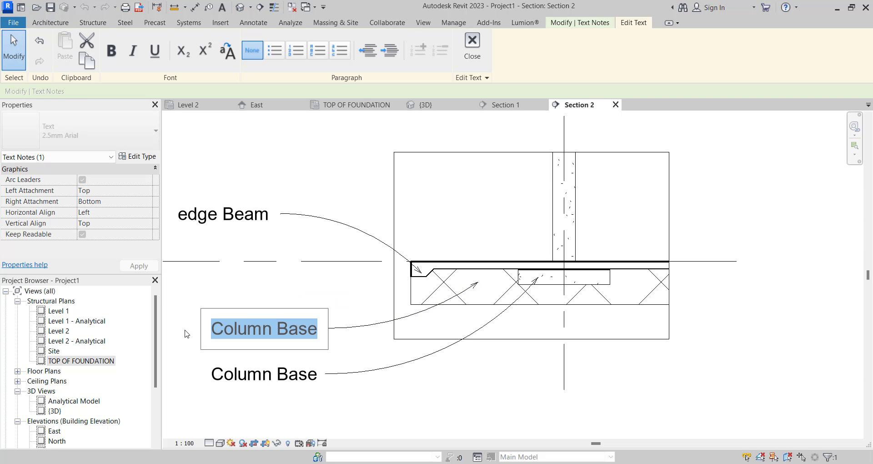
{"action": "type", "text": "Hardcore Filling"}
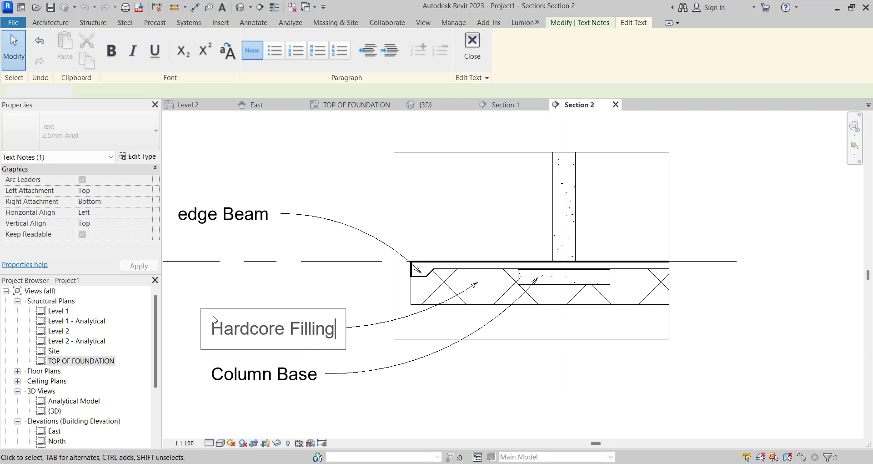
{"action": "key", "text": "Escape"}
{"action": "key", "text": "Escape"}
{"action": "scroll", "coordinate": [378, 226], "scroll_direction": "down", "scroll_amount": 5}
{"action": "scroll", "coordinate": [431, 223], "scroll_direction": "up", "scroll_amount": 4}
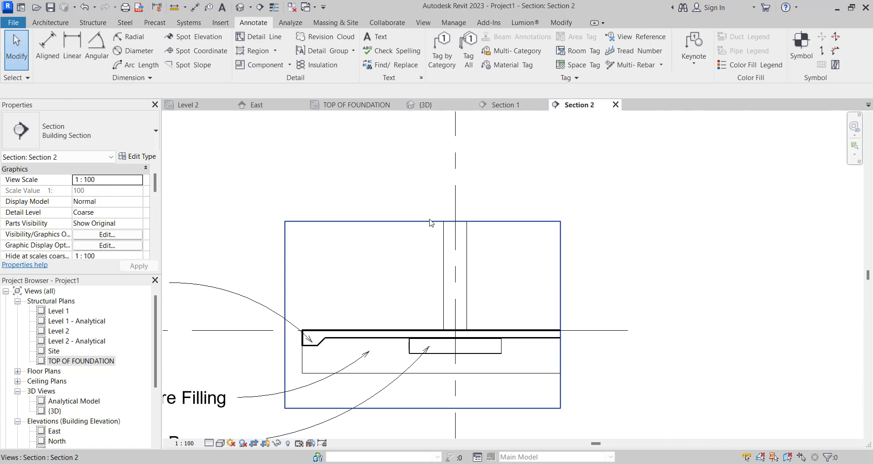
{"action": "scroll", "coordinate": [431, 223], "scroll_direction": "down", "scroll_amount": 2}
{"action": "scroll", "coordinate": [431, 223], "scroll_direction": "up", "scroll_amount": 2}
{"action": "scroll", "coordinate": [455, 219], "scroll_direction": "down", "scroll_amount": 2}
{"action": "scroll", "coordinate": [483, 207], "scroll_direction": "up", "scroll_amount": 2}
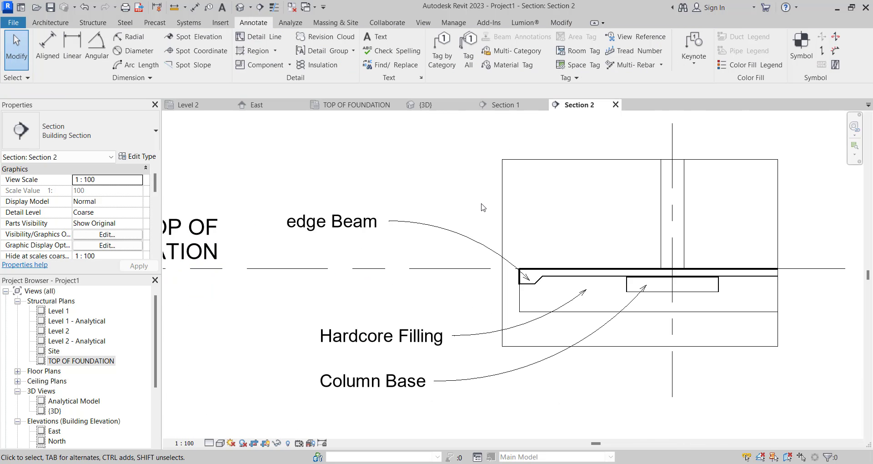
{"action": "scroll", "coordinate": [413, 231], "scroll_direction": "down", "scroll_amount": 2}
{"action": "scroll", "coordinate": [523, 214], "scroll_direction": "up", "scroll_amount": 2}
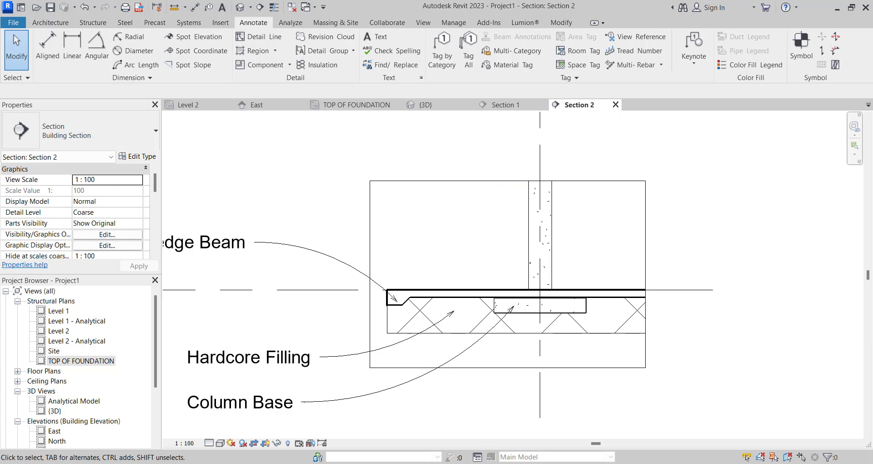
{"action": "scroll", "coordinate": [341, 331], "scroll_direction": "down", "scroll_amount": 3}
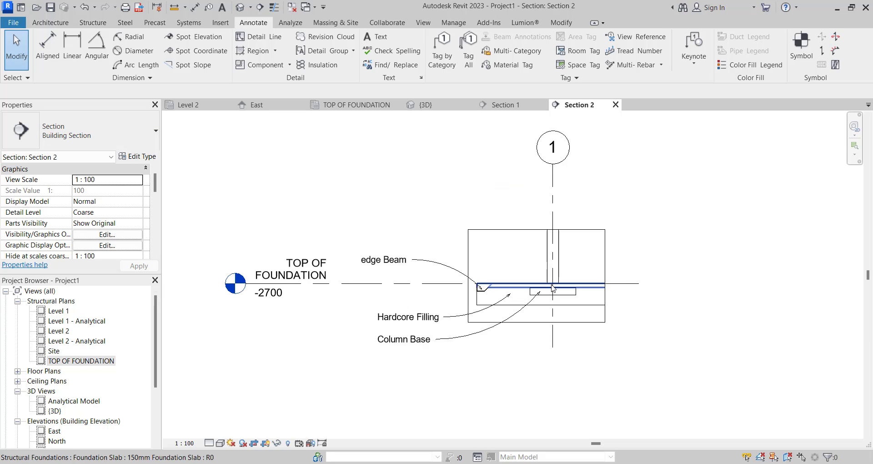
Step: Open the TOP OF FOUNDATION plan and select the 150mm Foundation Slab on the A–D, 1–4 grid
{"action": "double_click", "coordinate": [78, 362]}
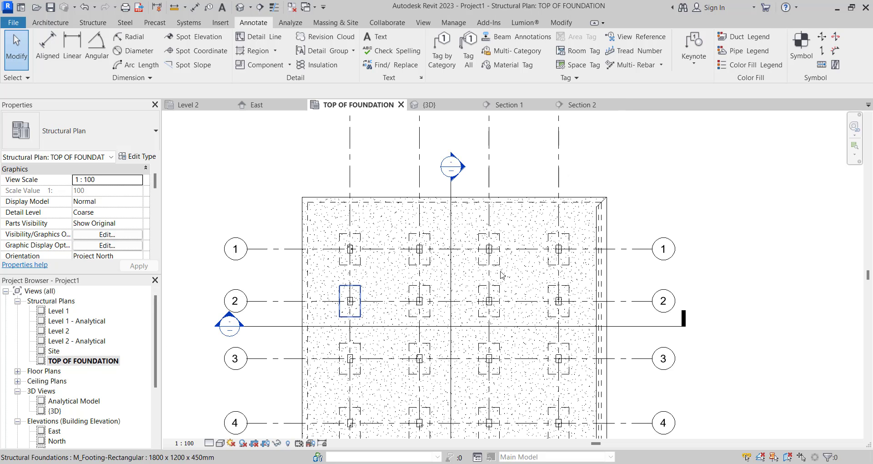
{"action": "scroll", "coordinate": [481, 208], "scroll_direction": "down", "scroll_amount": 3}
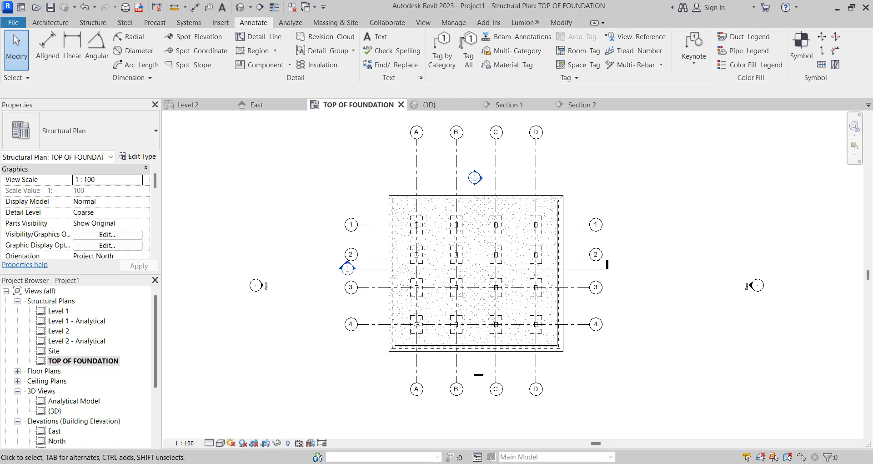
{"action": "scroll", "coordinate": [411, 298], "scroll_direction": "down", "scroll_amount": 3}
{"action": "scroll", "coordinate": [447, 275], "scroll_direction": "up", "scroll_amount": 4}
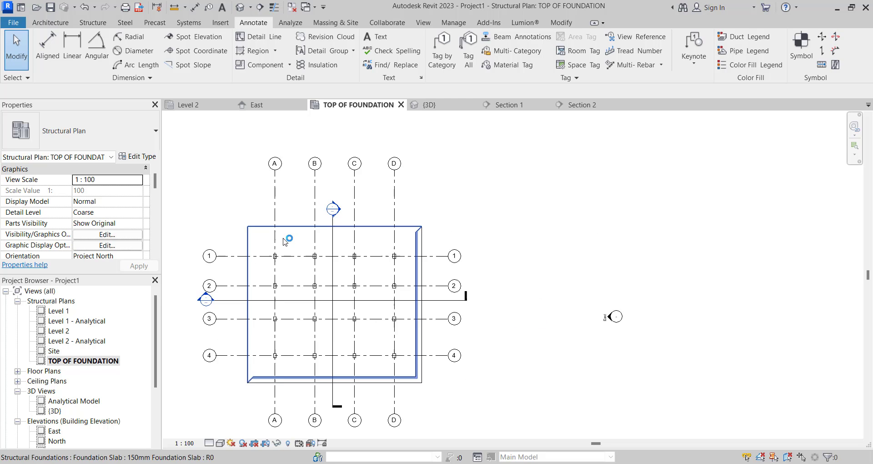
{"action": "scroll", "coordinate": [240, 241], "scroll_direction": "up", "scroll_amount": 3}
{"action": "left_click", "coordinate": [239, 242]}
{"action": "scroll", "coordinate": [483, 197], "scroll_direction": "down", "scroll_amount": 2}
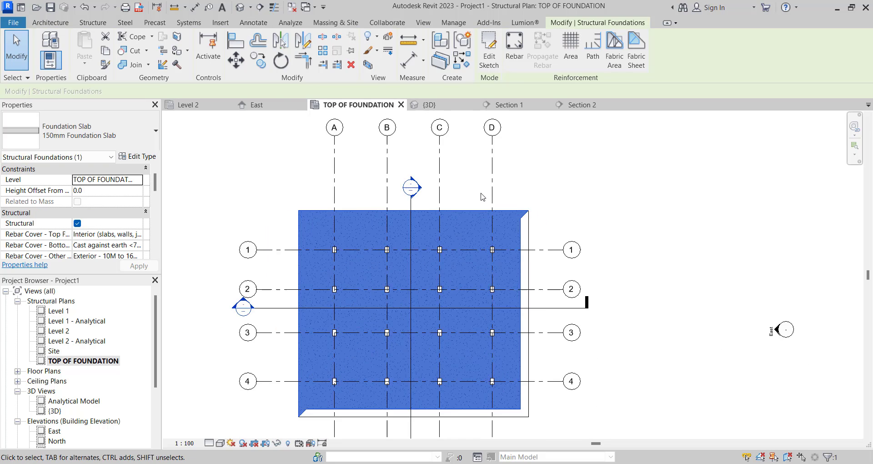
{"action": "scroll", "coordinate": [479, 261], "scroll_direction": "down", "scroll_amount": 3}
{"action": "scroll", "coordinate": [479, 260], "scroll_direction": "up", "scroll_amount": 2}
{"action": "scroll", "coordinate": [500, 255], "scroll_direction": "down", "scroll_amount": 2}
{"action": "scroll", "coordinate": [535, 252], "scroll_direction": "up", "scroll_amount": 1}
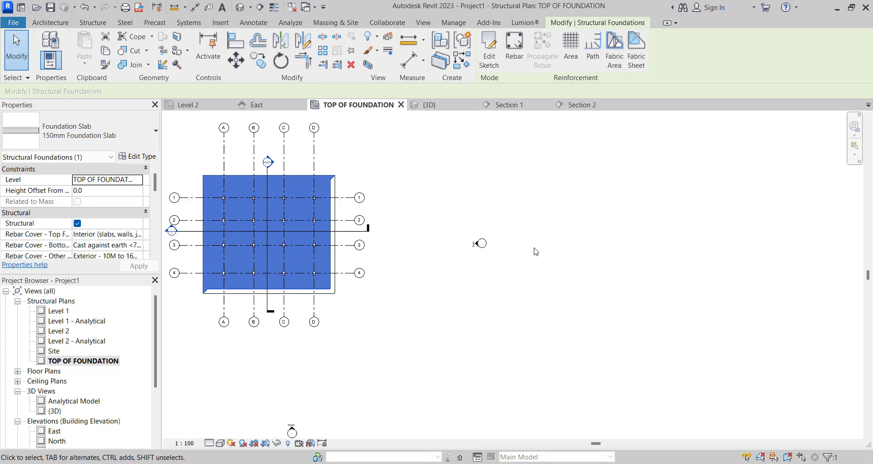
{"action": "scroll", "coordinate": [423, 214], "scroll_direction": "down", "scroll_amount": 1}
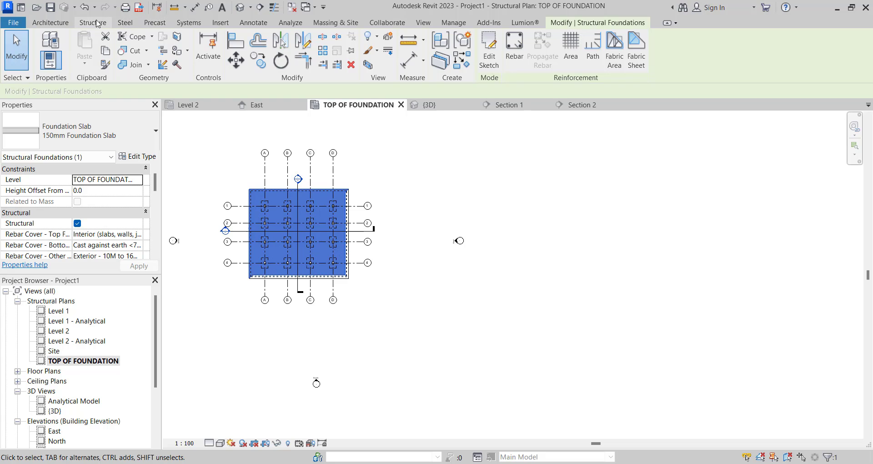
{"action": "left_click", "coordinate": [93, 23]}
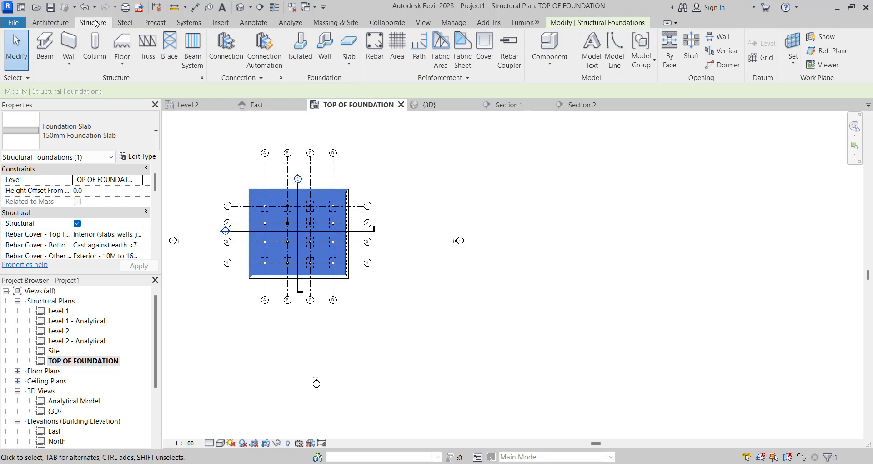
{"action": "left_click", "coordinate": [349, 43]}
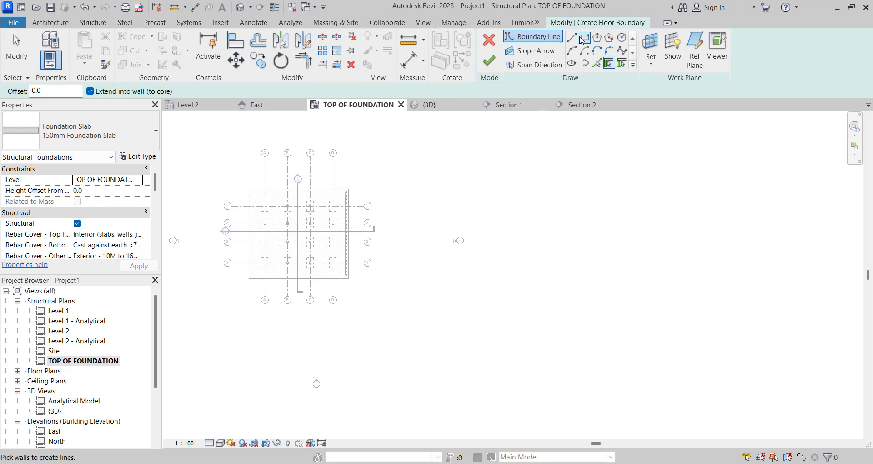
{"action": "left_click", "coordinate": [513, 190]}
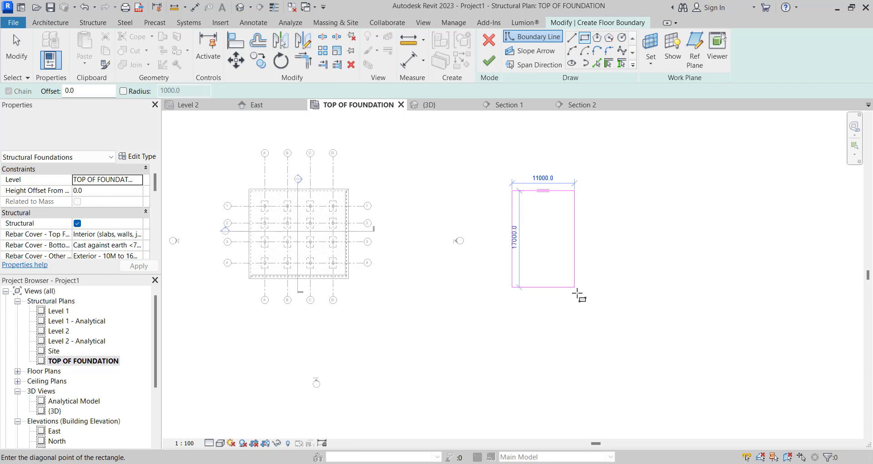
{"action": "scroll", "coordinate": [587, 286], "scroll_direction": "up", "scroll_amount": 1}
{"action": "left_click", "coordinate": [588, 248]}
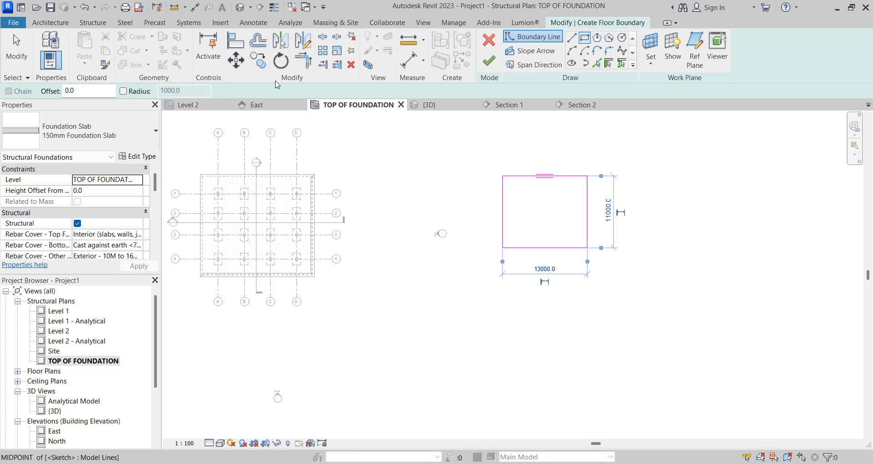
{"action": "left_click", "coordinate": [16, 50]}
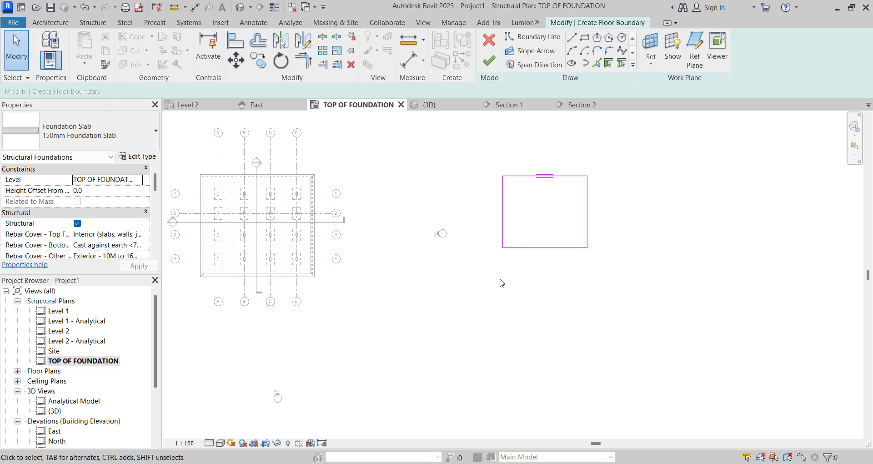
{"action": "scroll", "coordinate": [564, 276], "scroll_direction": "down", "scroll_amount": 2}
{"action": "left_click", "coordinate": [489, 41]}
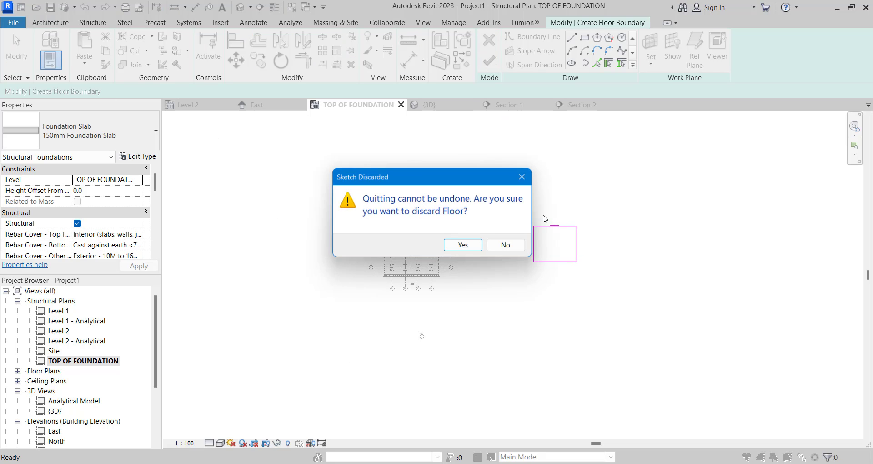
{"action": "left_click", "coordinate": [461, 244]}
{"action": "scroll", "coordinate": [517, 223], "scroll_direction": "up", "scroll_amount": 2}
{"action": "scroll", "coordinate": [521, 232], "scroll_direction": "down", "scroll_amount": 2}
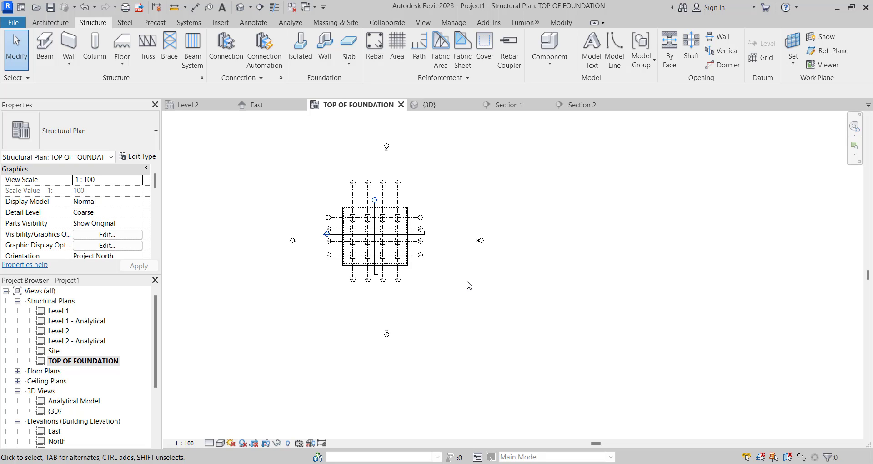
{"action": "scroll", "coordinate": [469, 285], "scroll_direction": "up", "scroll_amount": 4}
{"action": "scroll", "coordinate": [373, 191], "scroll_direction": "down", "scroll_amount": 1}
{"action": "scroll", "coordinate": [367, 176], "scroll_direction": "up", "scroll_amount": 1}
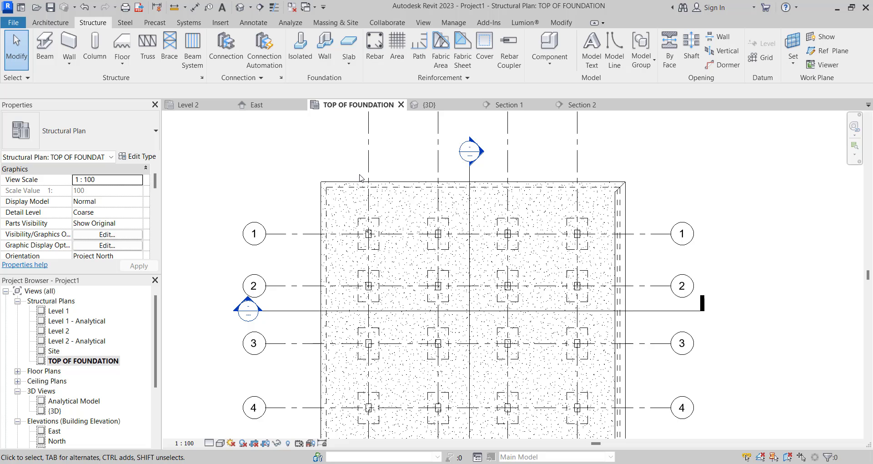
{"action": "scroll", "coordinate": [435, 224], "scroll_direction": "down", "scroll_amount": 3}
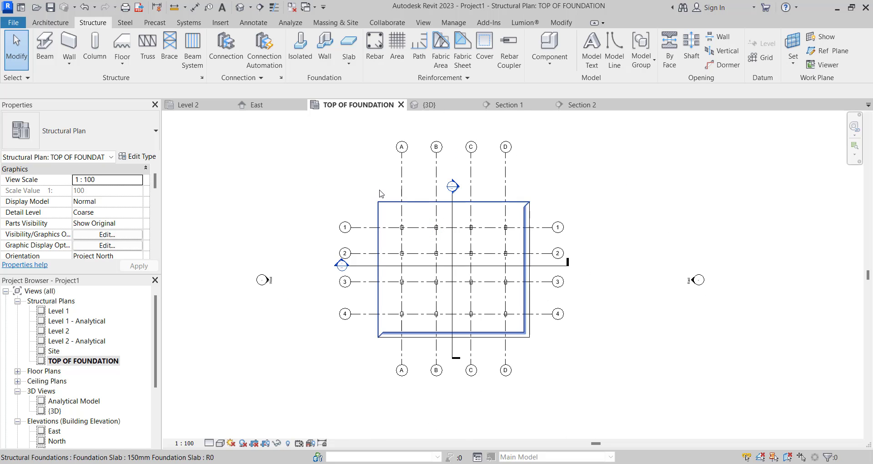
{"action": "scroll", "coordinate": [382, 191], "scroll_direction": "up", "scroll_amount": 2}
{"action": "scroll", "coordinate": [417, 238], "scroll_direction": "down", "scroll_amount": 1}
{"action": "scroll", "coordinate": [418, 238], "scroll_direction": "up", "scroll_amount": 3}
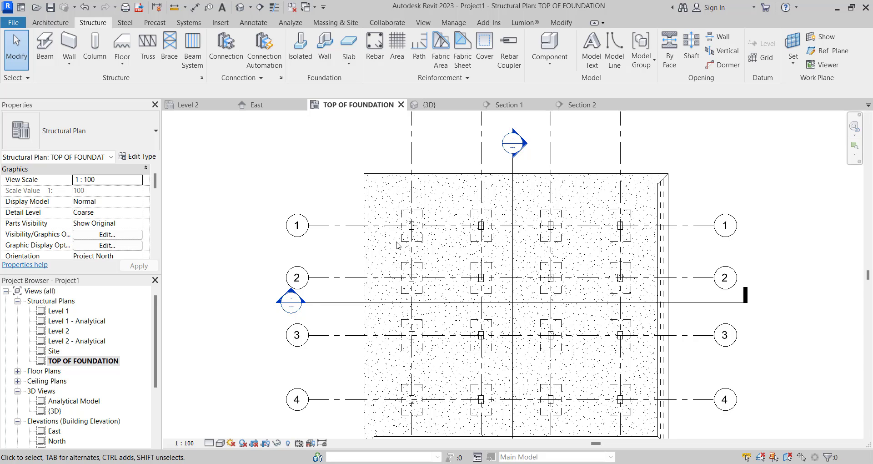
{"action": "scroll", "coordinate": [411, 248], "scroll_direction": "down", "scroll_amount": 3}
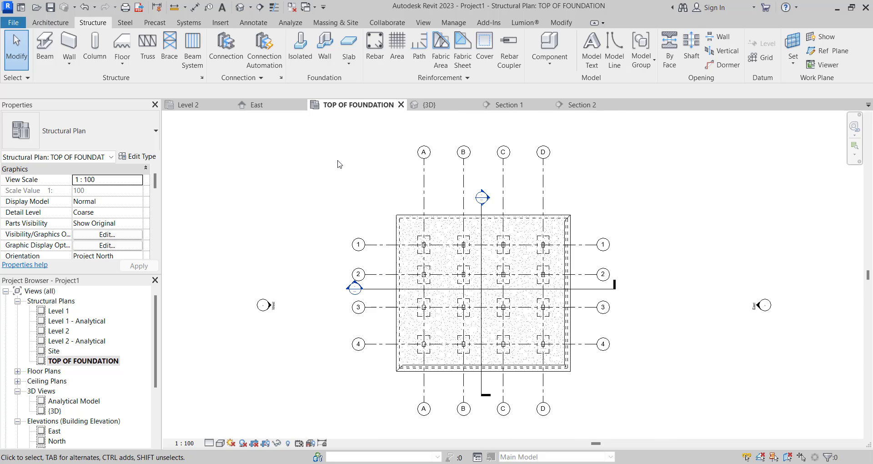
Step: Start a Structural Foundation: Slab and sketch a rectangle along grid A from slab top to bottom edge
{"action": "left_click", "coordinate": [348, 62]}
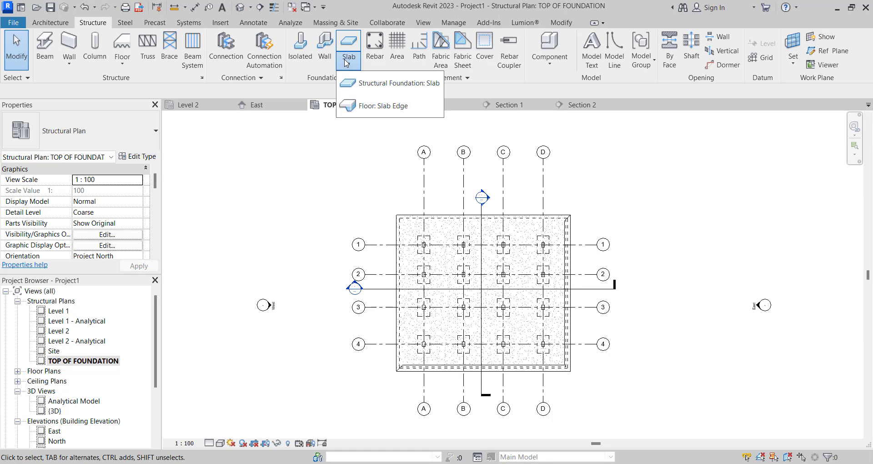
{"action": "left_click", "coordinate": [364, 84]}
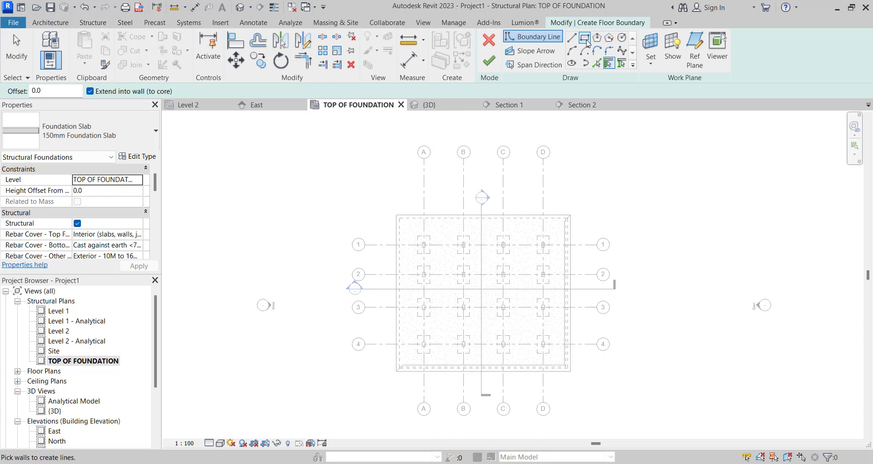
{"action": "left_click", "coordinate": [585, 39]}
{"action": "scroll", "coordinate": [423, 239], "scroll_direction": "up", "scroll_amount": 3}
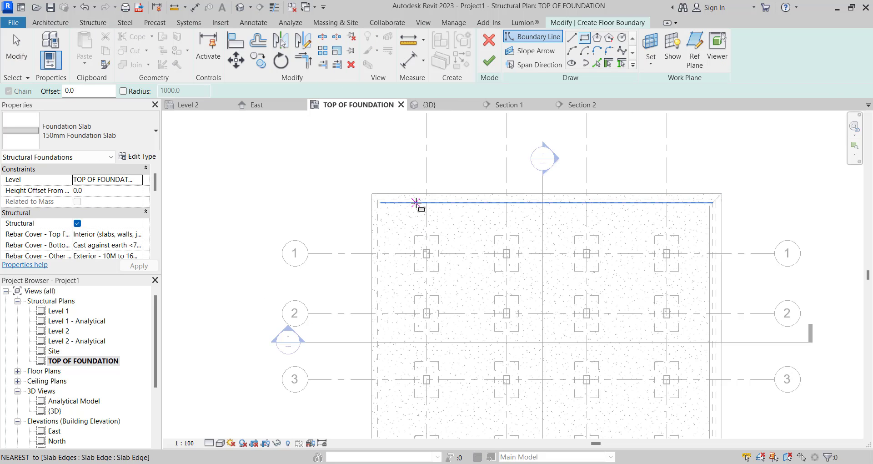
{"action": "left_click", "coordinate": [417, 202]}
{"action": "scroll", "coordinate": [452, 395], "scroll_direction": "down", "scroll_amount": 3}
{"action": "scroll", "coordinate": [433, 390], "scroll_direction": "up", "scroll_amount": 3}
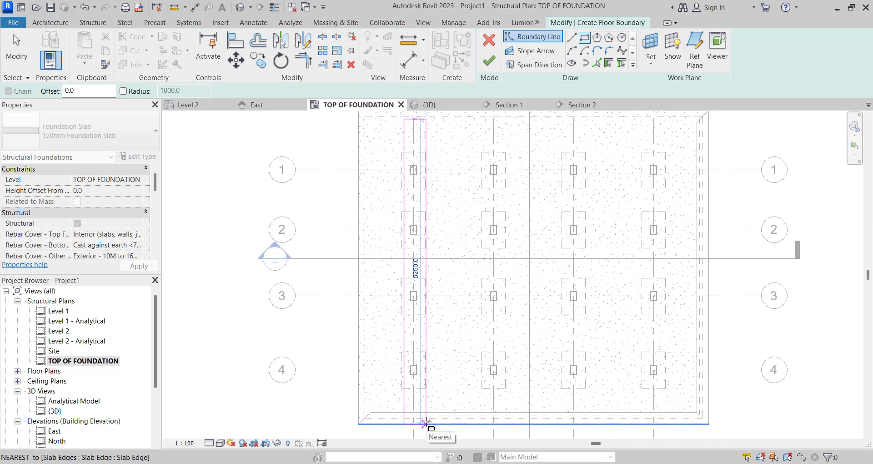
{"action": "left_click", "coordinate": [425, 424]}
{"action": "key", "text": "Escape"}
{"action": "key", "text": "Escape"}
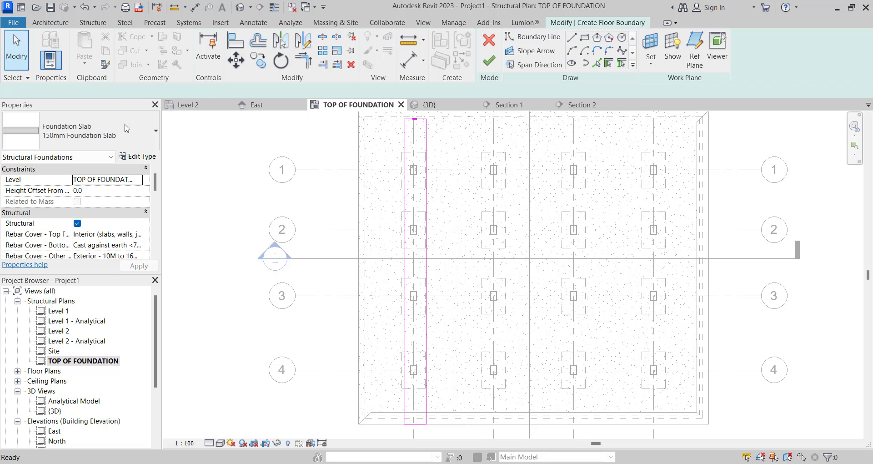
{"action": "scroll", "coordinate": [370, 165], "scroll_direction": "up", "scroll_amount": 2}
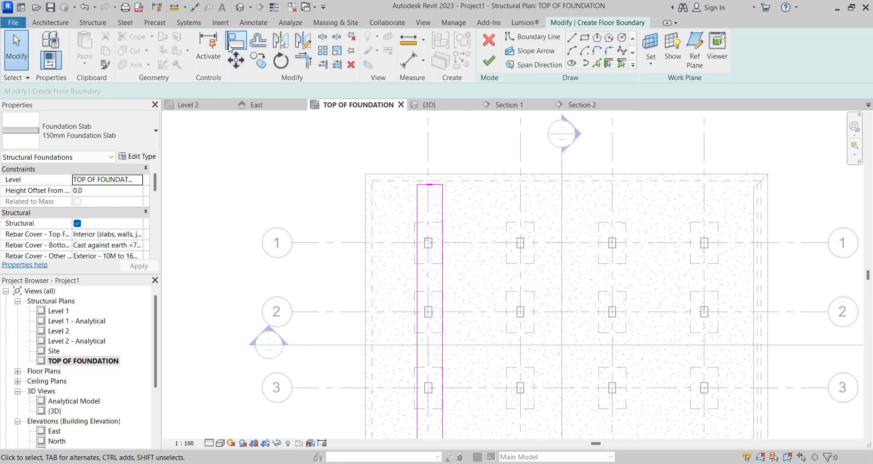
{"action": "left_click", "coordinate": [229, 48]}
Step: Align the strip's left and right sketch lines to the grid A footing edges
{"action": "scroll", "coordinate": [418, 230], "scroll_direction": "up", "scroll_amount": 2}
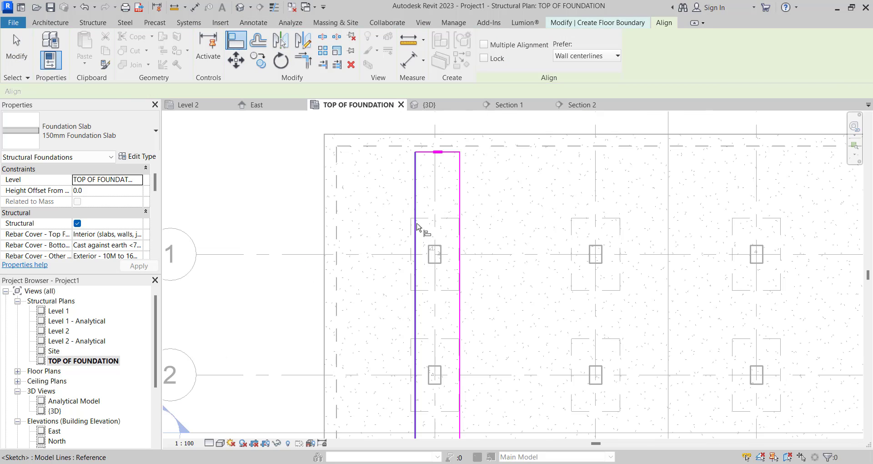
{"action": "scroll", "coordinate": [403, 246], "scroll_direction": "up", "scroll_amount": 3}
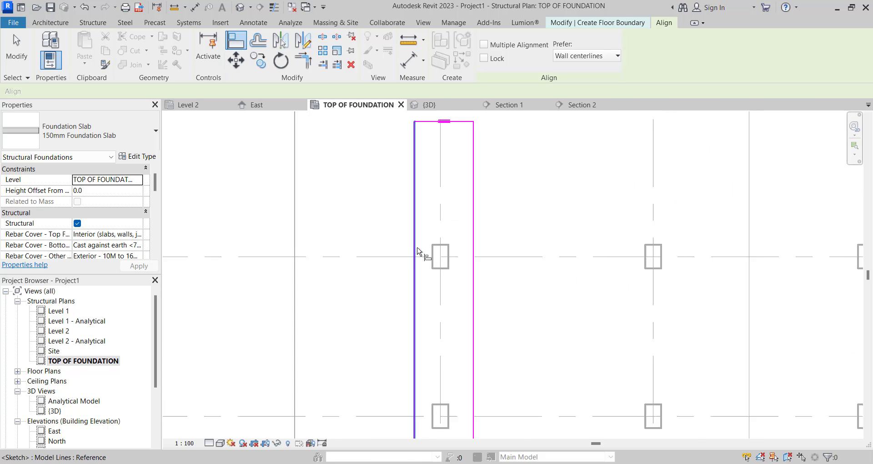
{"action": "left_click", "coordinate": [406, 244]}
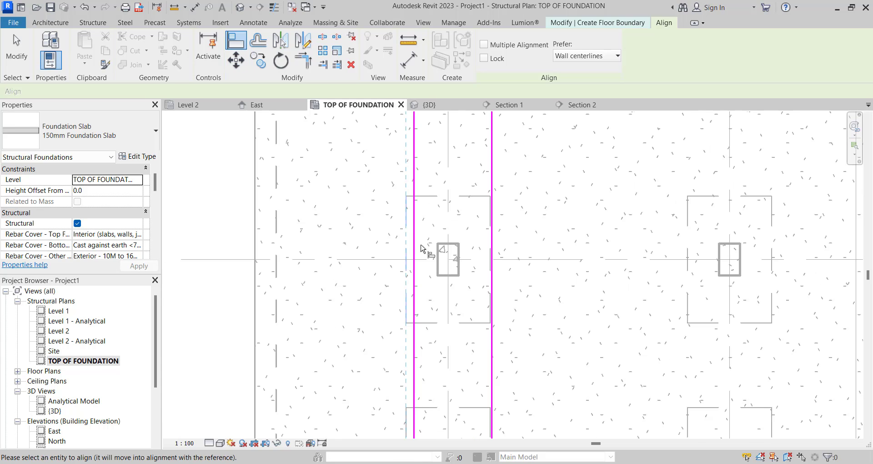
{"action": "left_click", "coordinate": [413, 248]}
{"action": "scroll", "coordinate": [488, 207], "scroll_direction": "up", "scroll_amount": 3}
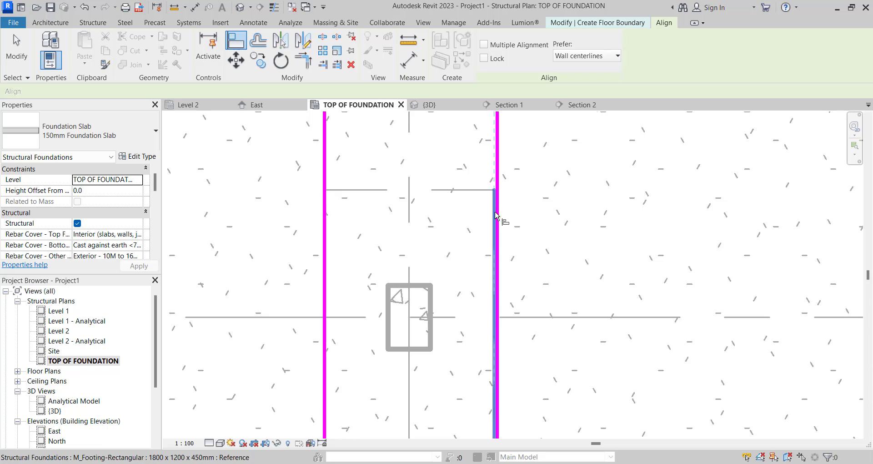
{"action": "left_click", "coordinate": [494, 213]}
{"action": "left_click", "coordinate": [497, 213]}
{"action": "scroll", "coordinate": [495, 212], "scroll_direction": "down", "scroll_amount": 3}
{"action": "scroll", "coordinate": [482, 232], "scroll_direction": "up", "scroll_amount": 3}
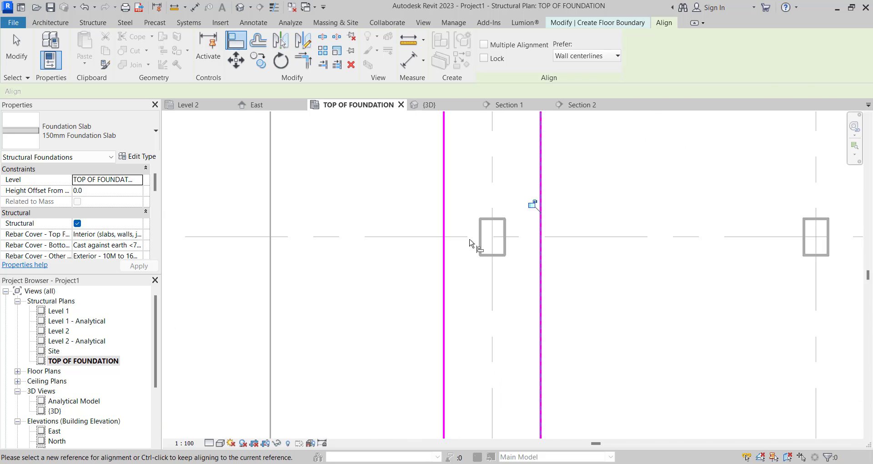
{"action": "left_click", "coordinate": [489, 228]}
{"action": "left_click", "coordinate": [433, 211]}
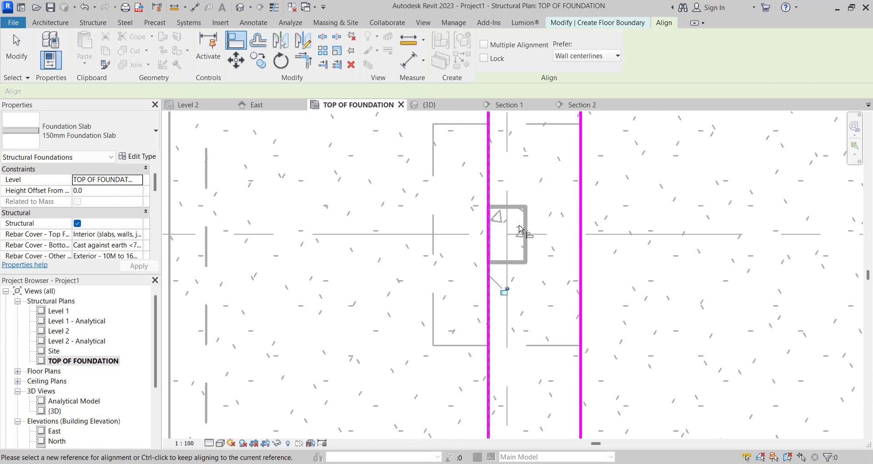
{"action": "left_click", "coordinate": [526, 232]}
{"action": "left_click", "coordinate": [583, 223]}
Step: Align the strip's bottom line to the base slab's bottom edge
{"action": "scroll", "coordinate": [462, 228], "scroll_direction": "down", "scroll_amount": 5}
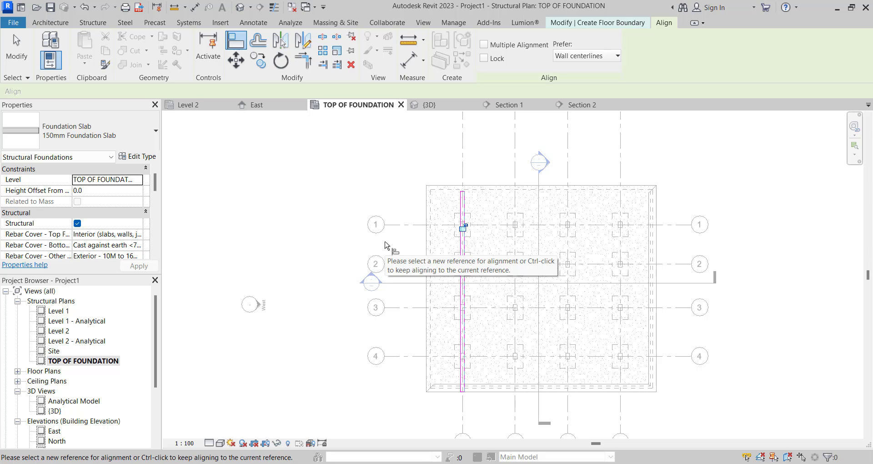
{"action": "scroll", "coordinate": [457, 196], "scroll_direction": "up", "scroll_amount": 3}
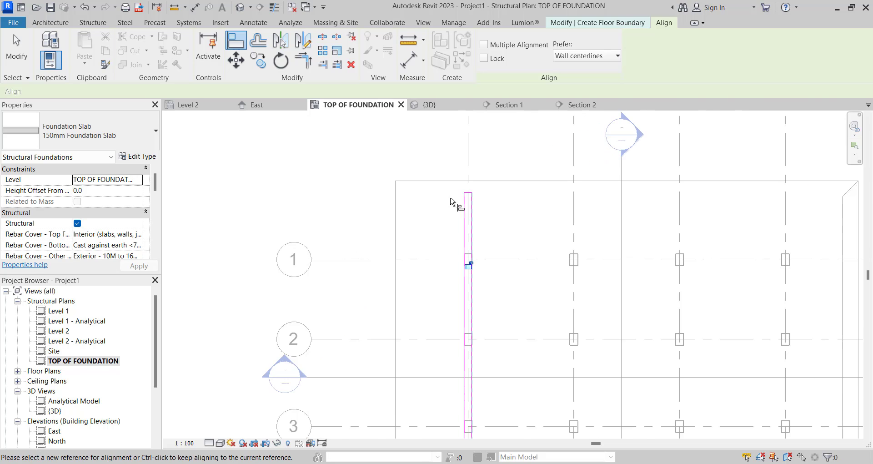
{"action": "scroll", "coordinate": [453, 197], "scroll_direction": "down", "scroll_amount": 5}
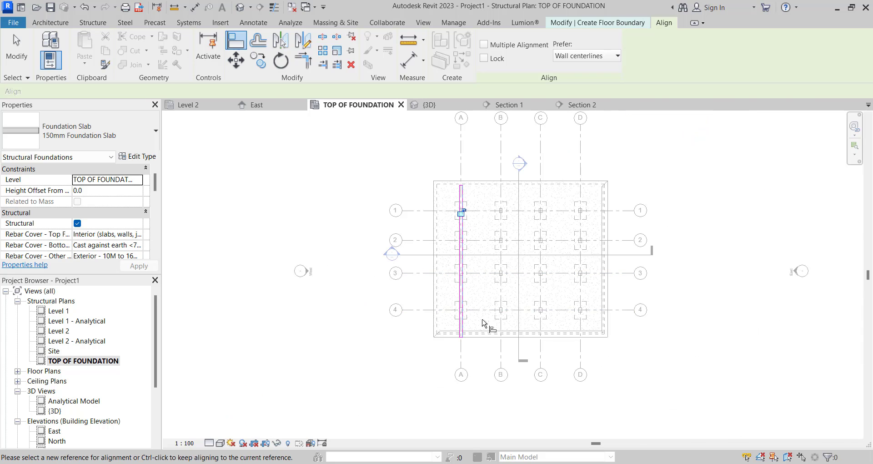
{"action": "scroll", "coordinate": [483, 323], "scroll_direction": "up", "scroll_amount": 4}
{"action": "left_click", "coordinate": [452, 351]}
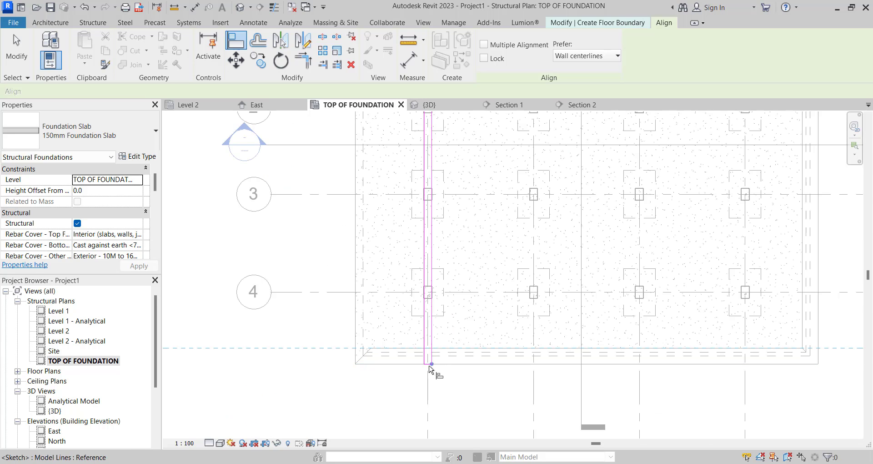
{"action": "scroll", "coordinate": [430, 370], "scroll_direction": "up", "scroll_amount": 1}
{"action": "left_click", "coordinate": [431, 368]}
{"action": "scroll", "coordinate": [434, 369], "scroll_direction": "down", "scroll_amount": 2}
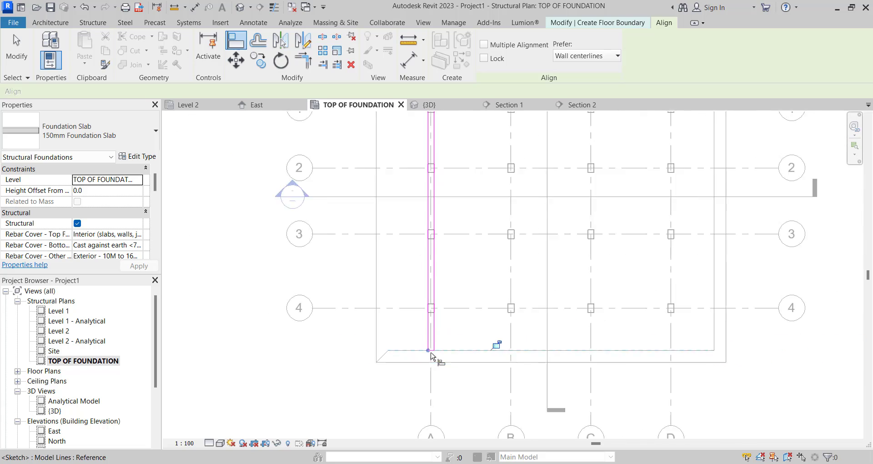
{"action": "scroll", "coordinate": [431, 356], "scroll_direction": "down", "scroll_amount": 5}
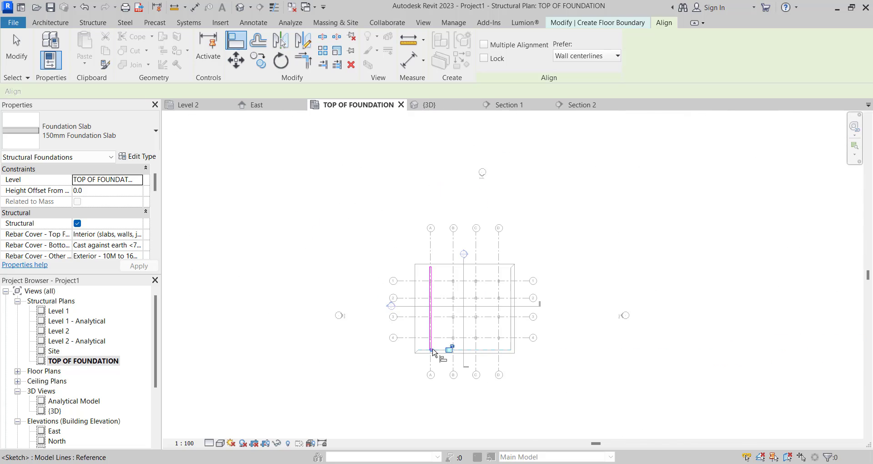
Step: Change the strip's type to 300mm Foundation Slab
{"action": "left_click", "coordinate": [9, 57]}
{"action": "scroll", "coordinate": [422, 288], "scroll_direction": "up", "scroll_amount": 2}
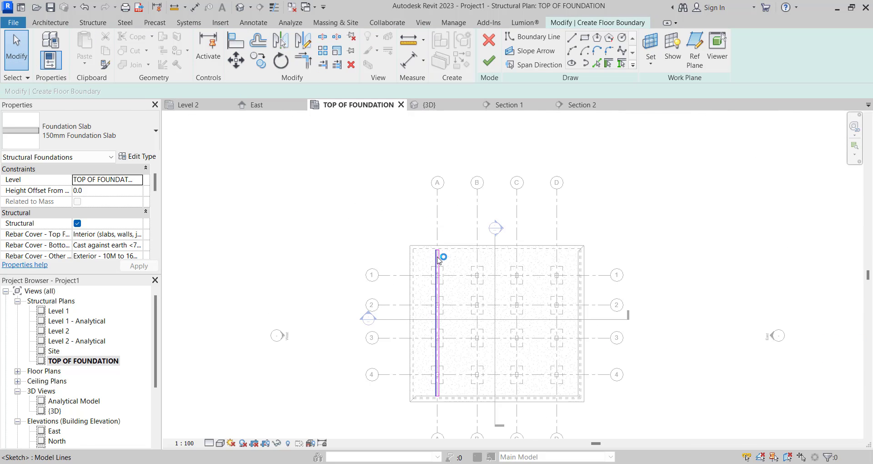
{"action": "scroll", "coordinate": [438, 259], "scroll_direction": "up", "scroll_amount": 1}
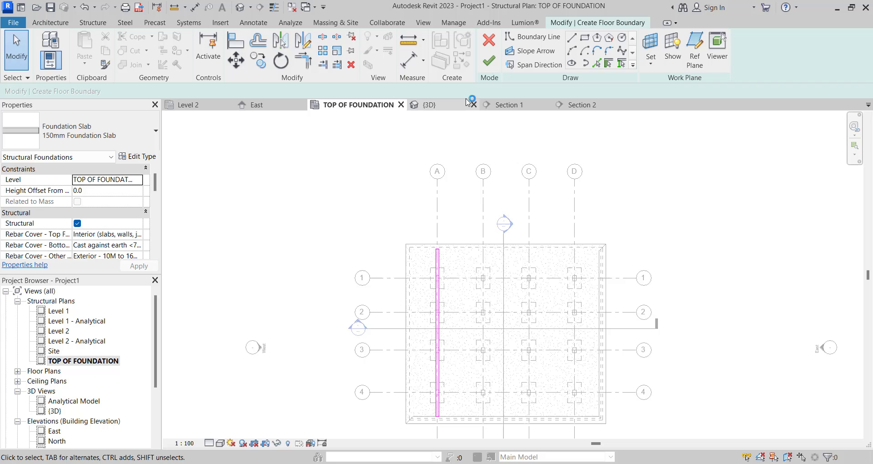
{"action": "left_click", "coordinate": [78, 131]}
Step: Make the grid-A strip a 300mm Foundation Slab and finish its sketch
{"action": "left_click", "coordinate": [88, 254]}
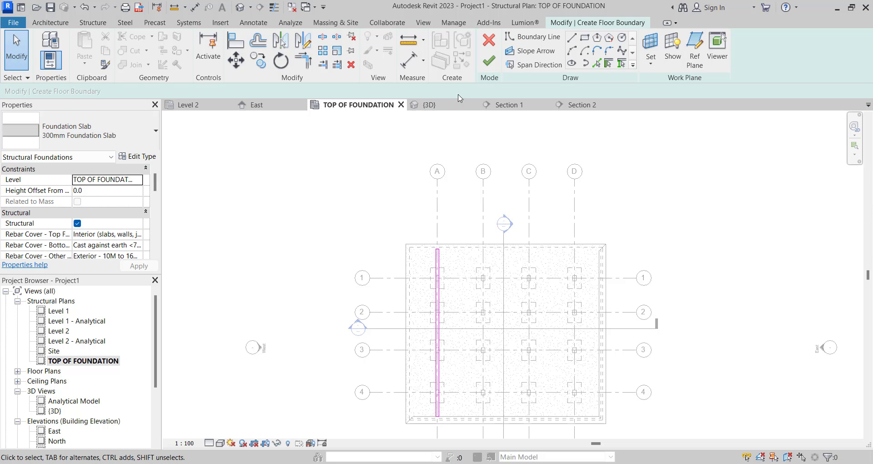
{"action": "left_click", "coordinate": [488, 64]}
{"action": "left_click", "coordinate": [470, 203]}
{"action": "scroll", "coordinate": [420, 211], "scroll_direction": "down", "scroll_amount": 2}
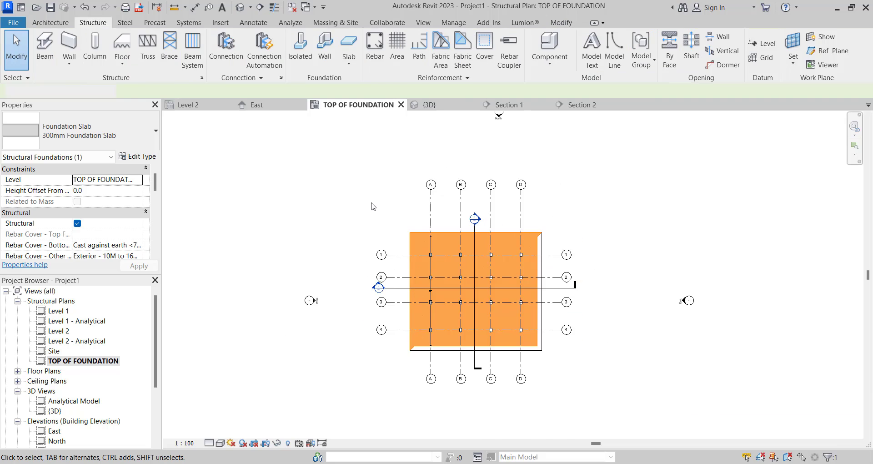
{"action": "scroll", "coordinate": [440, 236], "scroll_direction": "up", "scroll_amount": 4}
{"action": "scroll", "coordinate": [423, 248], "scroll_direction": "down", "scroll_amount": 2}
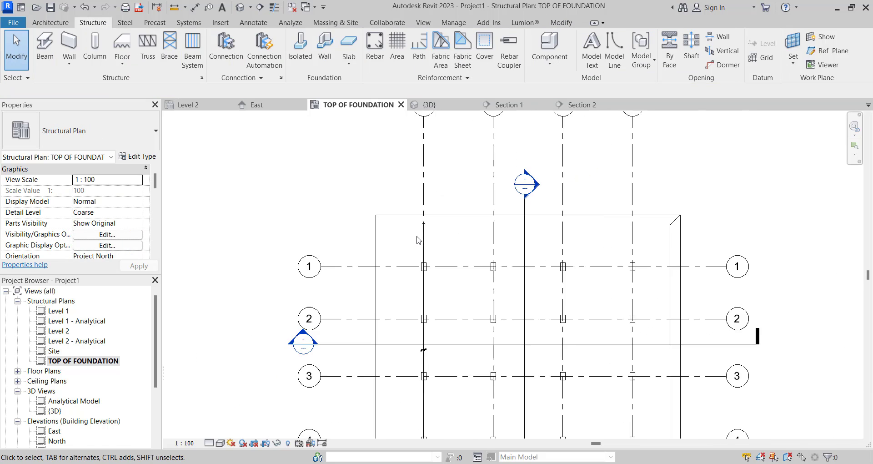
Step: Switch to the {3D} view and orbit around the foundation slab
{"action": "left_click", "coordinate": [422, 104]}
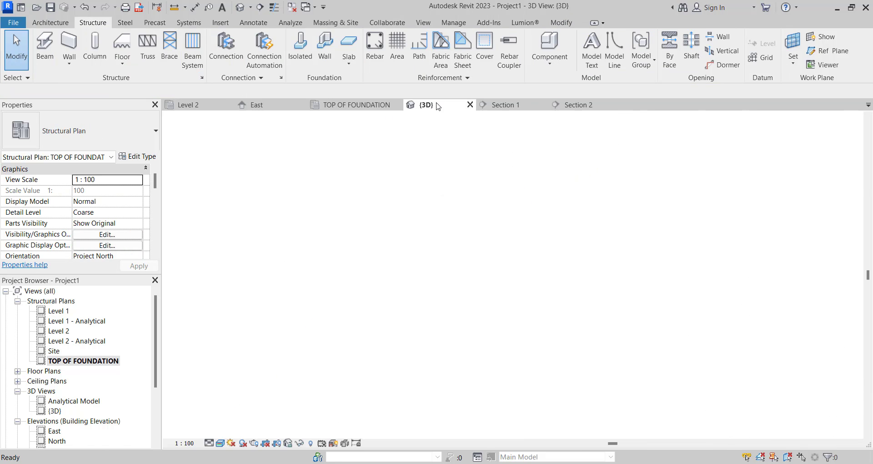
{"action": "scroll", "coordinate": [649, 359], "scroll_direction": "up", "scroll_amount": 5}
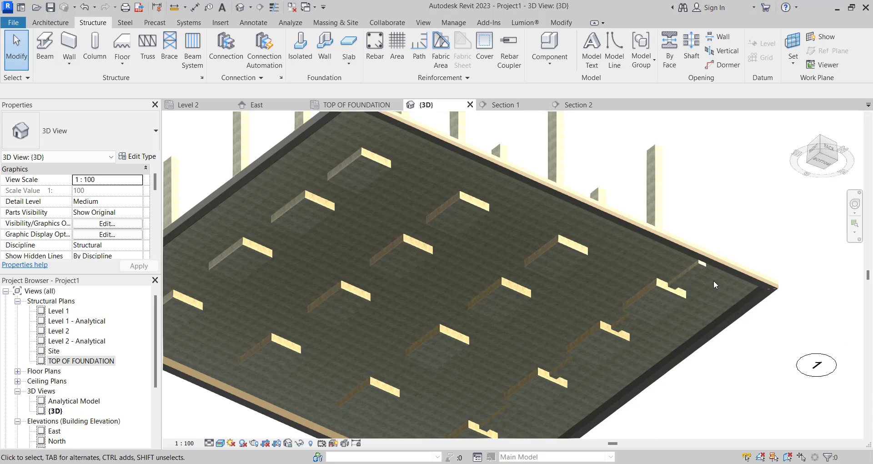
{"action": "scroll", "coordinate": [706, 267], "scroll_direction": "down", "scroll_amount": 5}
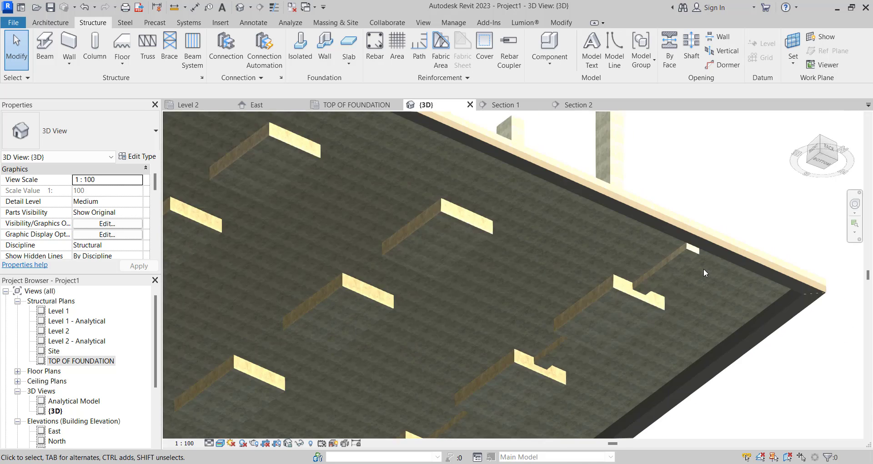
{"action": "middle_click_drag", "start_coordinate": [689, 267], "coordinate": [430, 401], "text": "shift"}
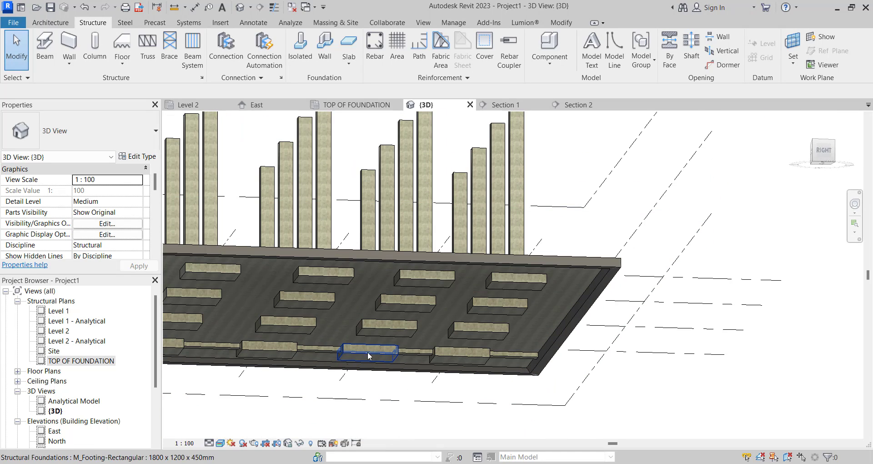
Step: Open the TOP OF FOUNDATION plan and select the slab strip on grid A
{"action": "double_click", "coordinate": [84, 360]}
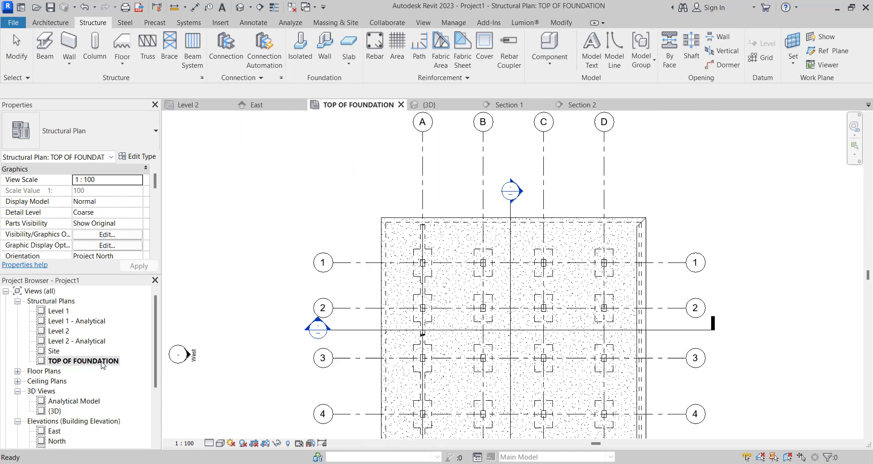
{"action": "scroll", "coordinate": [450, 209], "scroll_direction": "up", "scroll_amount": 4}
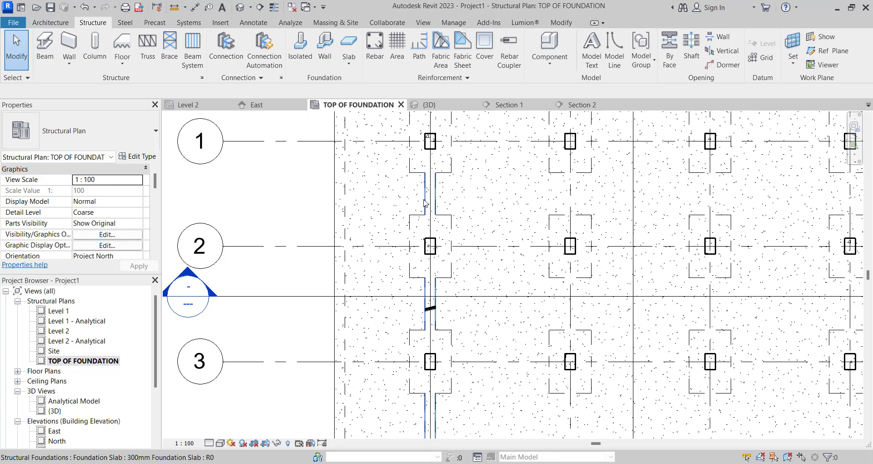
{"action": "left_click", "coordinate": [433, 211]}
Step: Copy the grid-A strip onto grid B and the next grid line at 4000 spacing
{"action": "left_click", "coordinate": [259, 64]}
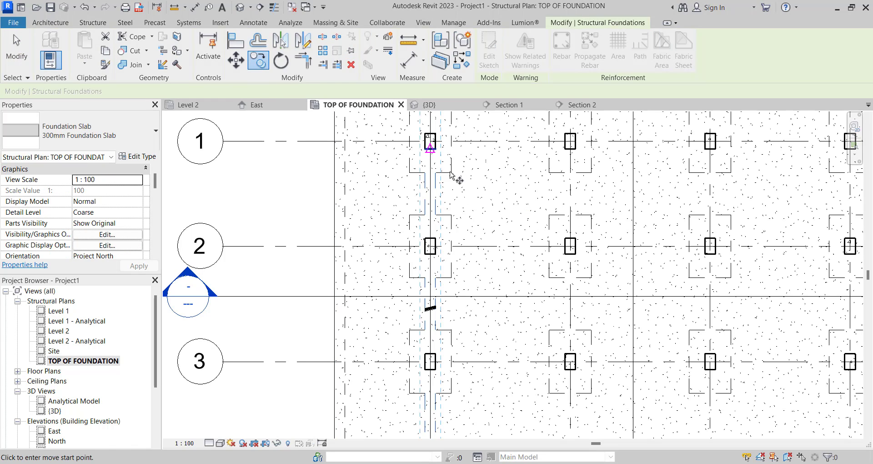
{"action": "scroll", "coordinate": [431, 196], "scroll_direction": "up", "scroll_amount": 2}
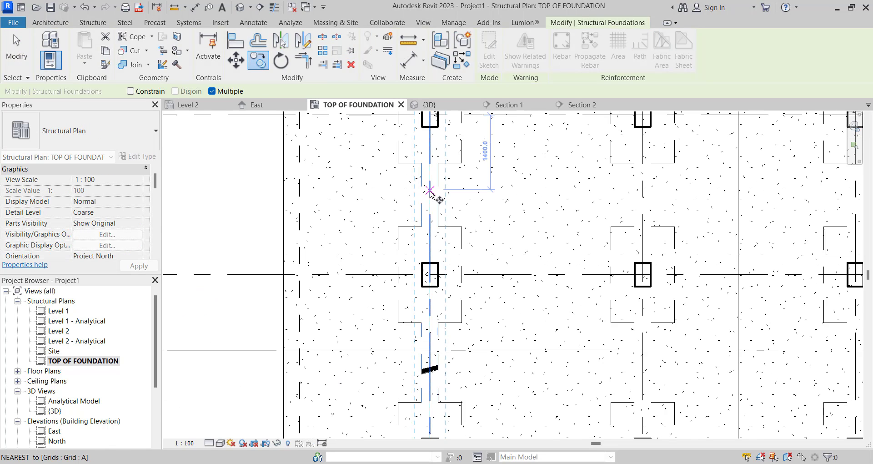
{"action": "left_click", "coordinate": [430, 192]}
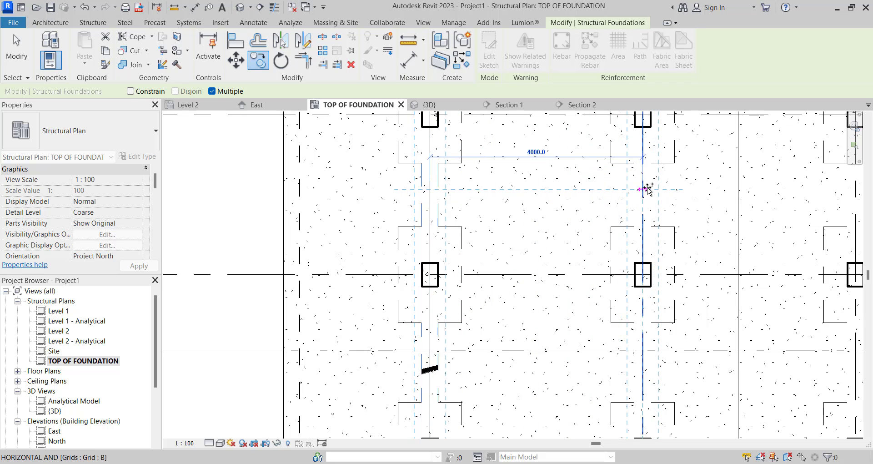
{"action": "left_click", "coordinate": [647, 188]}
{"action": "scroll", "coordinate": [642, 188], "scroll_direction": "down", "scroll_amount": 3}
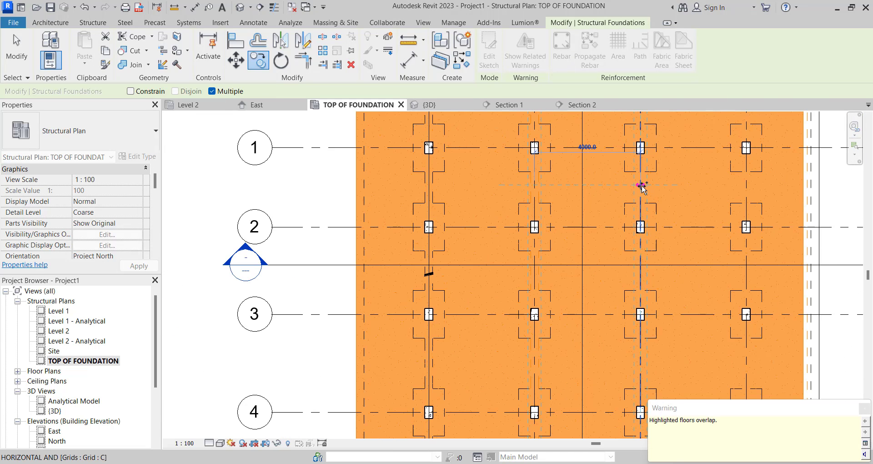
{"action": "left_click", "coordinate": [748, 185]}
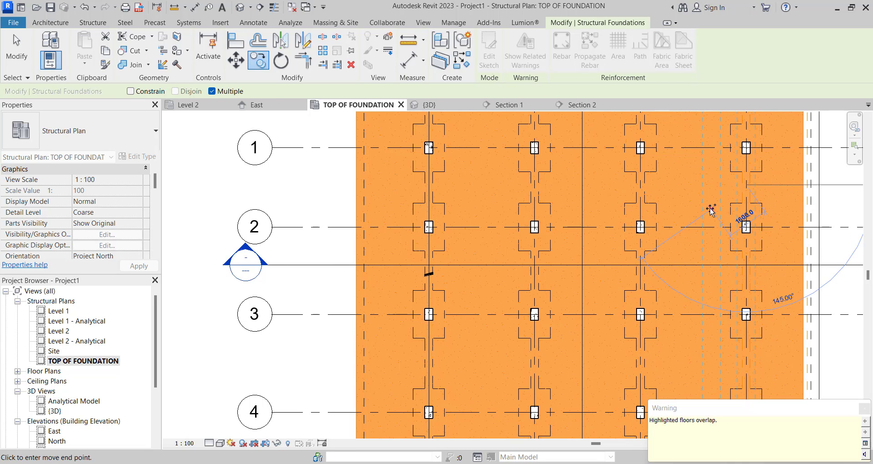
{"action": "key", "text": "Escape"}
{"action": "key", "text": "Escape"}
{"action": "scroll", "coordinate": [439, 228], "scroll_direction": "down", "scroll_amount": 4}
{"action": "scroll", "coordinate": [432, 229], "scroll_direction": "up", "scroll_amount": 4}
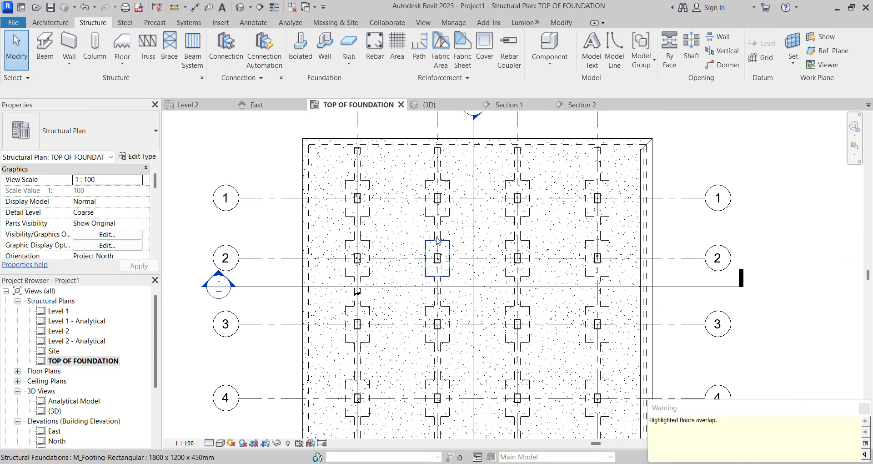
{"action": "scroll", "coordinate": [432, 229], "scroll_direction": "up", "scroll_amount": 2}
Step: Make a 90° rotated copy of the foundation slab strip
{"action": "left_click", "coordinate": [432, 229]}
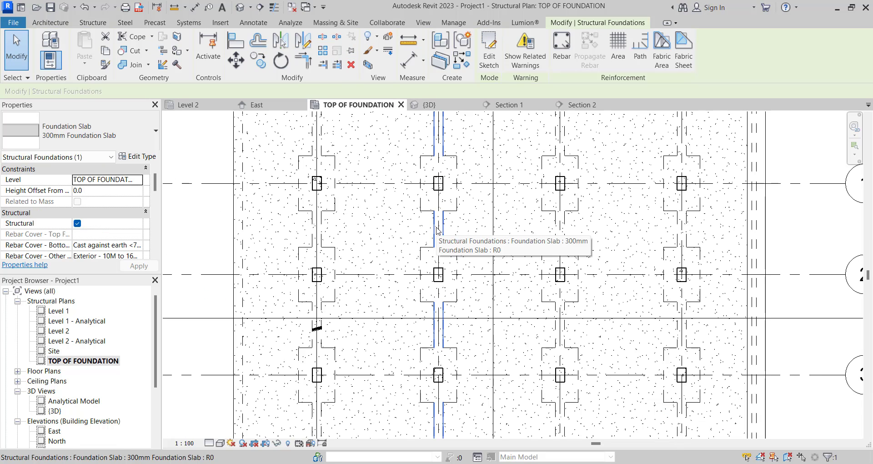
{"action": "left_click", "coordinate": [280, 61]}
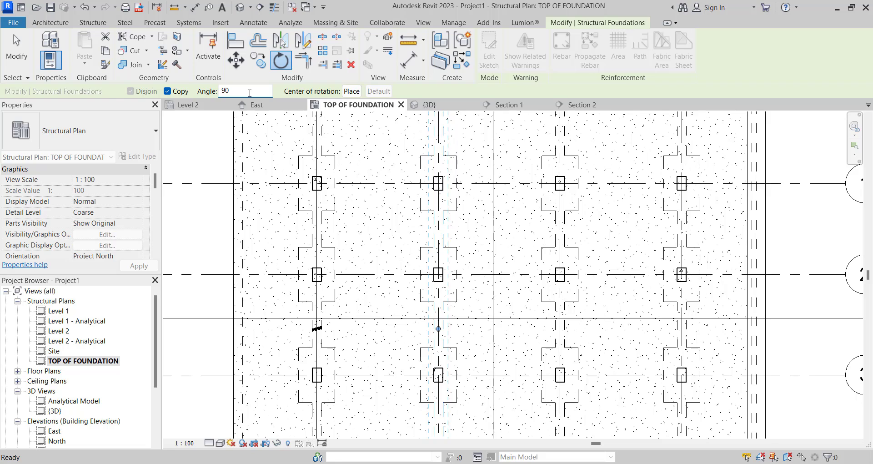
{"action": "left_click", "coordinate": [249, 93]}
{"action": "type", "text": "90"}
{"action": "key", "text": "Return"}
{"action": "scroll", "coordinate": [359, 309], "scroll_direction": "down", "scroll_amount": 3}
{"action": "scroll", "coordinate": [359, 305], "scroll_direction": "up", "scroll_amount": 2}
{"action": "key", "text": "Escape"}
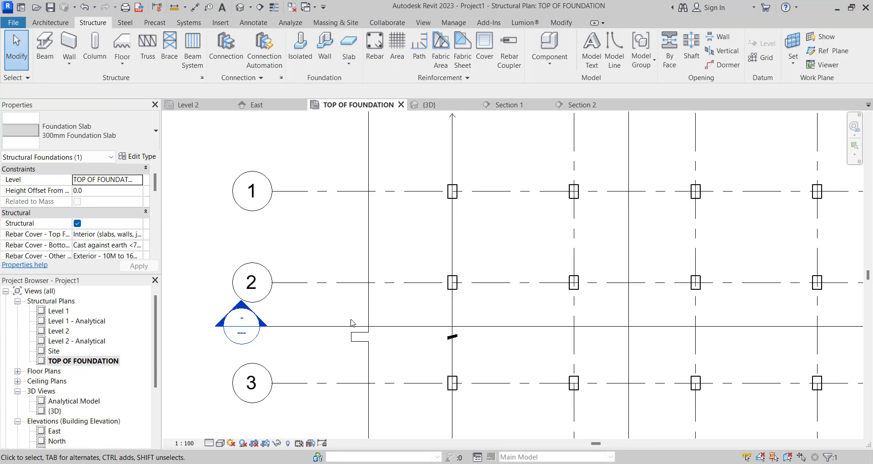
Step: Move the new horizontal strip with MV onto the column on grid 2
{"action": "left_click", "coordinate": [359, 340]}
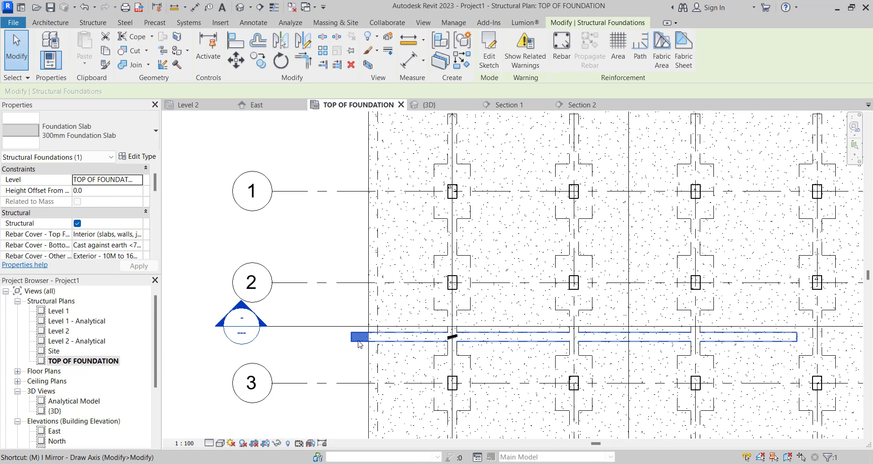
{"action": "key", "text": "m"}
{"action": "key", "text": "v"}
{"action": "scroll", "coordinate": [359, 342], "scroll_direction": "up", "scroll_amount": 3}
{"action": "left_click", "coordinate": [341, 308]}
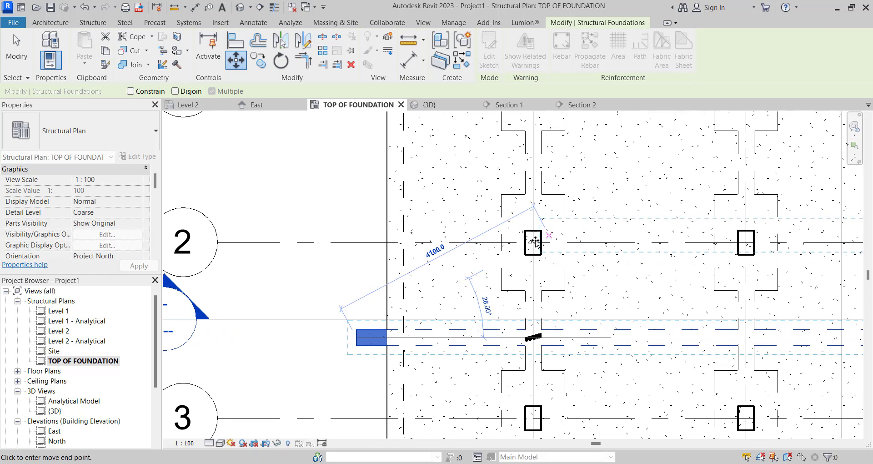
{"action": "left_click", "coordinate": [533, 242]}
{"action": "scroll", "coordinate": [376, 246], "scroll_direction": "down", "scroll_amount": 3}
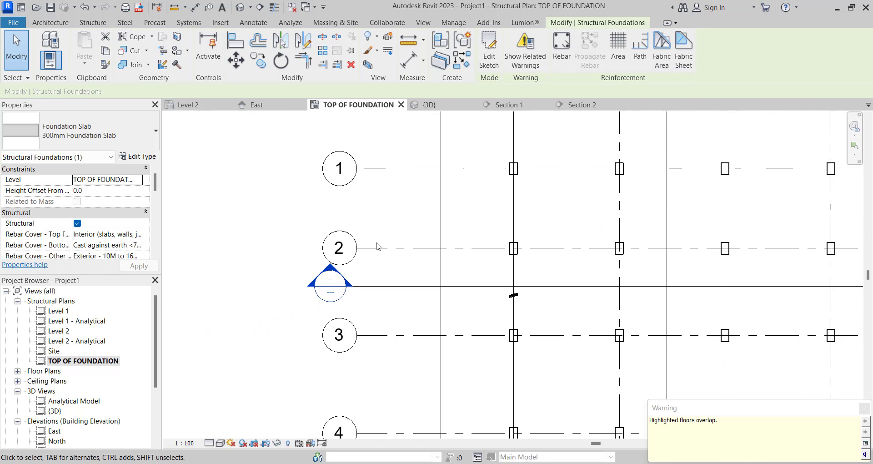
{"action": "key", "text": "Escape"}
Step: Enter boundary editing for the grid 2 strip
{"action": "double_click", "coordinate": [531, 247]}
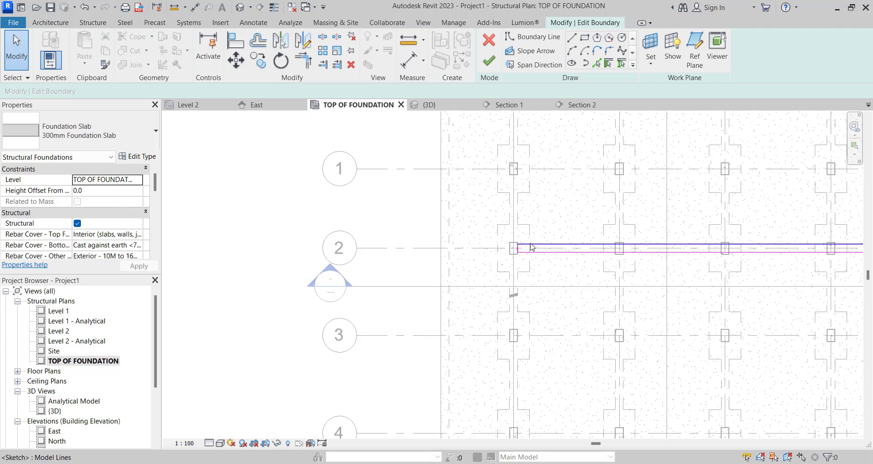
{"action": "key", "text": "l"}
{"action": "scroll", "coordinate": [529, 243], "scroll_direction": "up", "scroll_amount": 2}
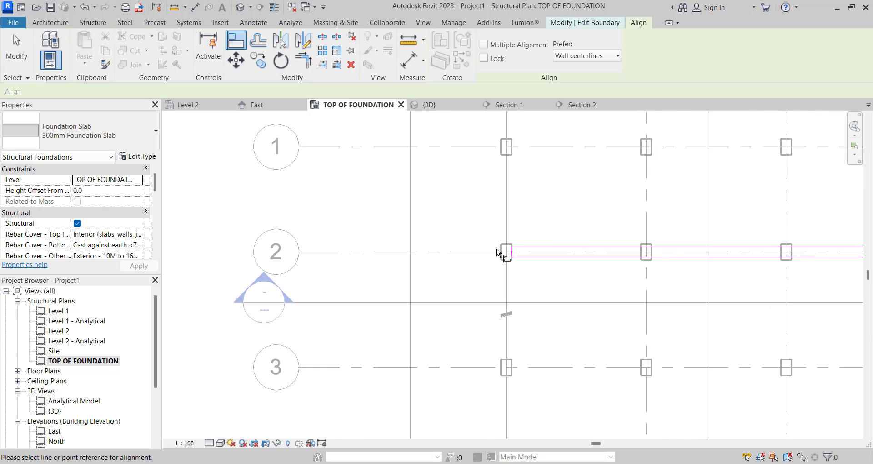
{"action": "scroll", "coordinate": [401, 268], "scroll_direction": "up", "scroll_amount": 2}
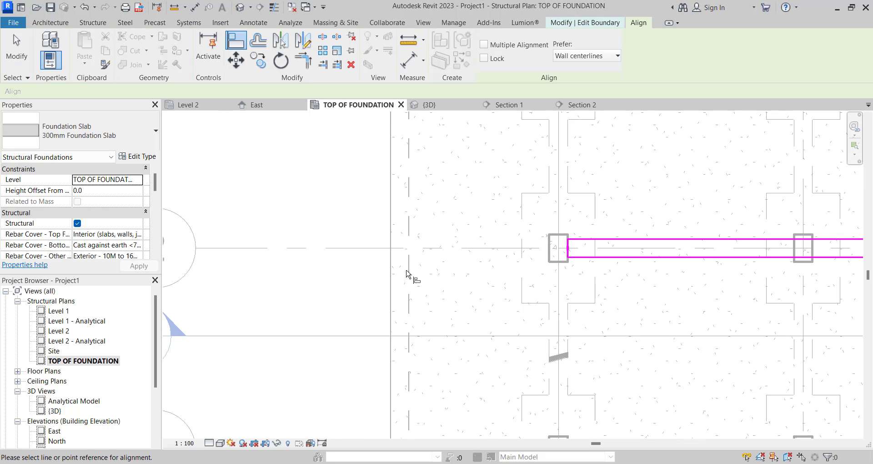
{"action": "scroll", "coordinate": [574, 259], "scroll_direction": "up", "scroll_amount": 2}
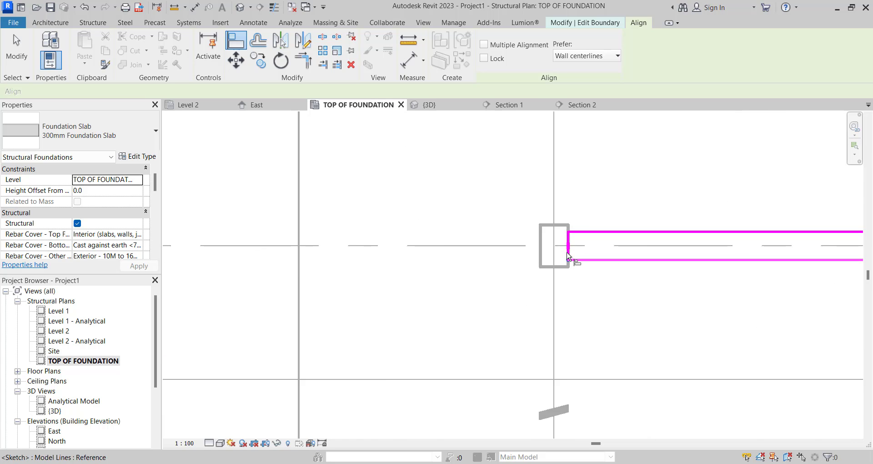
{"action": "left_click", "coordinate": [569, 257]}
{"action": "scroll", "coordinate": [531, 248], "scroll_direction": "down", "scroll_amount": 3}
{"action": "scroll", "coordinate": [540, 248], "scroll_direction": "up", "scroll_amount": 3}
{"action": "key", "text": "Escape"}
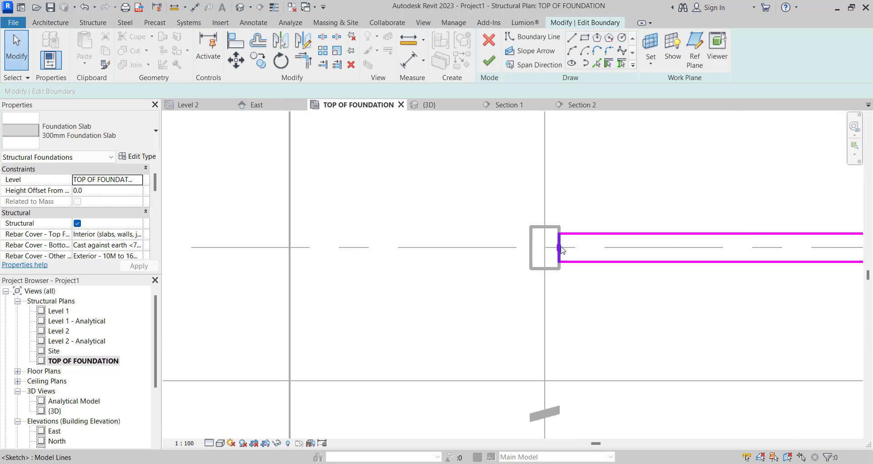
Step: Move the strip's left end sketch line further left toward grid A
{"action": "left_click", "coordinate": [560, 248]}
{"action": "key", "text": "d"}
{"action": "key", "text": "m"}
{"action": "key", "text": "v"}
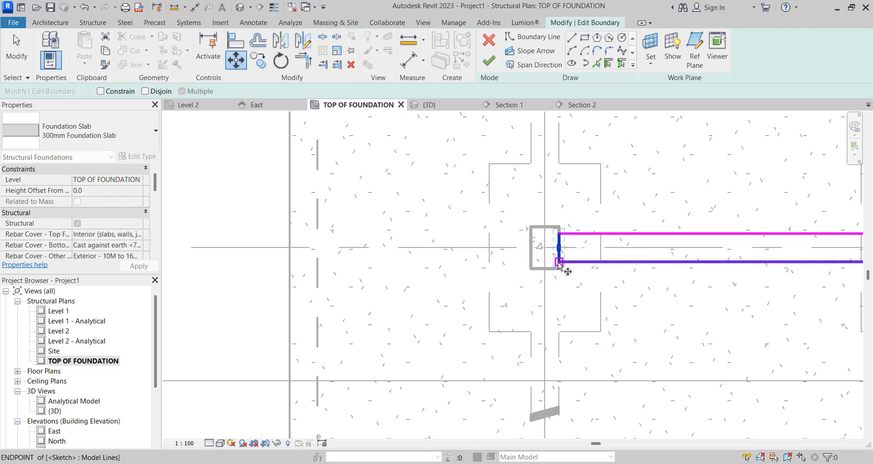
{"action": "left_click", "coordinate": [559, 262]}
{"action": "left_click", "coordinate": [317, 263]}
{"action": "scroll", "coordinate": [566, 267], "scroll_direction": "down", "scroll_amount": 5}
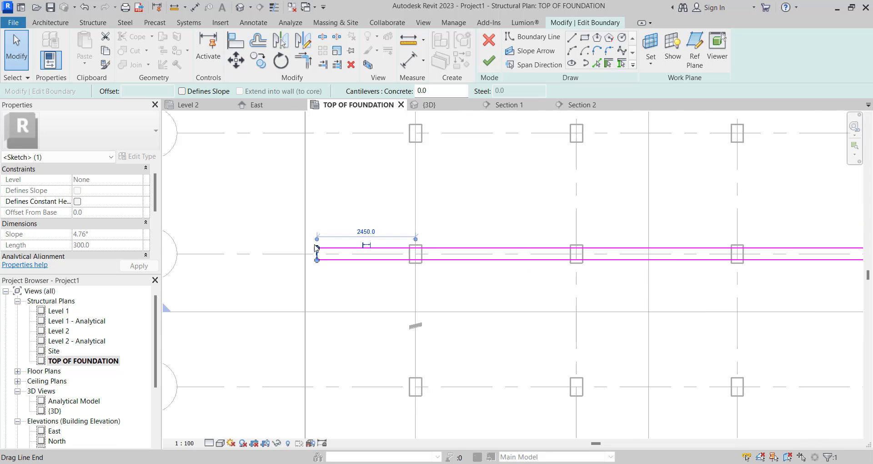
{"action": "scroll", "coordinate": [566, 267], "scroll_direction": "up", "scroll_amount": 5}
{"action": "left_click", "coordinate": [570, 264]}
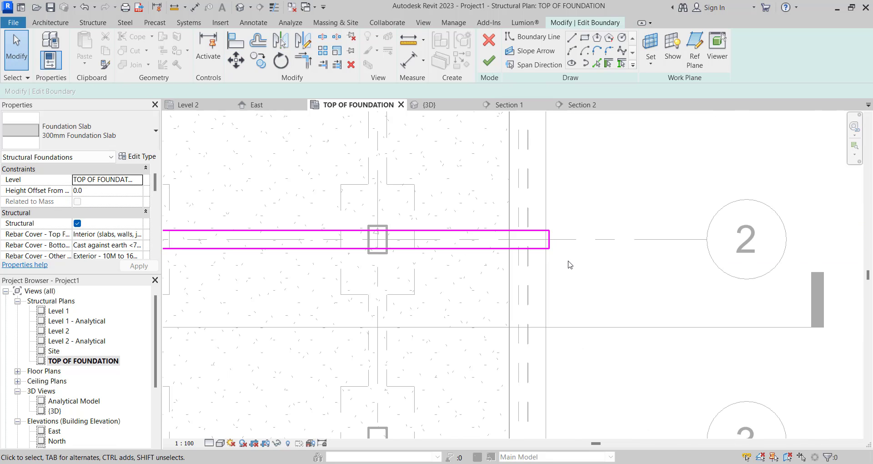
Step: Align the strip's top and bottom edges to the column faces with AL
{"action": "key", "text": "l"}
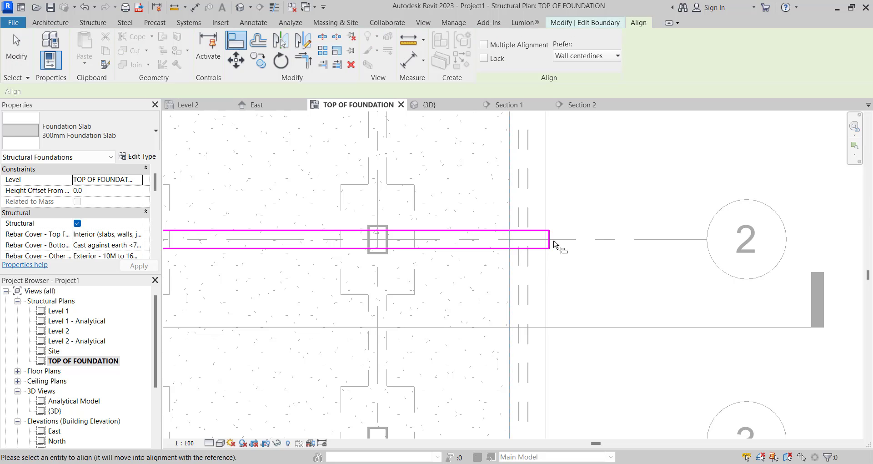
{"action": "scroll", "coordinate": [550, 243], "scroll_direction": "down", "scroll_amount": 5}
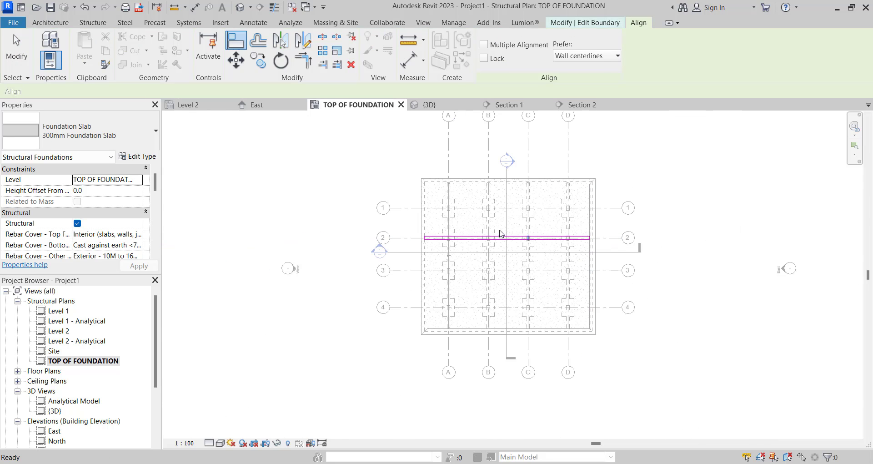
{"action": "key", "text": "Escape"}
{"action": "scroll", "coordinate": [419, 254], "scroll_direction": "up", "scroll_amount": 2}
{"action": "scroll", "coordinate": [419, 254], "scroll_direction": "up", "scroll_amount": 3}
{"action": "key", "text": "a"}
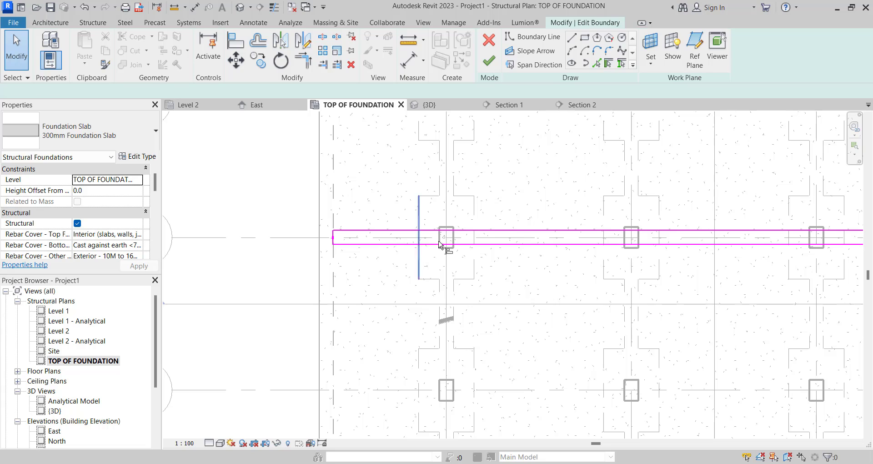
{"action": "key", "text": "l"}
{"action": "scroll", "coordinate": [439, 244], "scroll_direction": "up", "scroll_amount": 5}
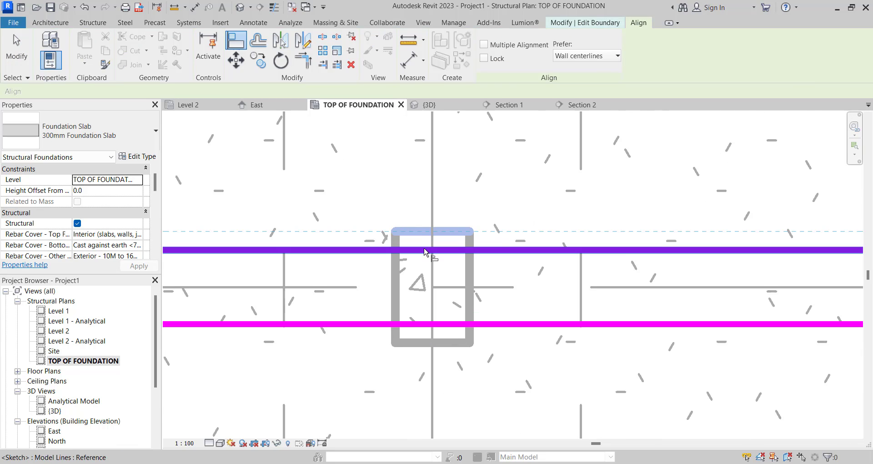
{"action": "left_click", "coordinate": [425, 252]}
{"action": "scroll", "coordinate": [462, 205], "scroll_direction": "down", "scroll_amount": 2}
{"action": "left_click", "coordinate": [454, 282]}
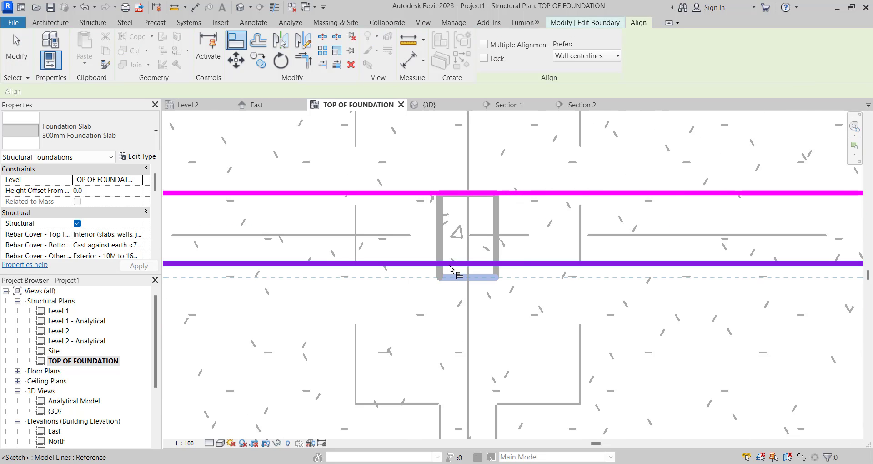
{"action": "left_click", "coordinate": [449, 266]}
{"action": "scroll", "coordinate": [445, 261], "scroll_direction": "down", "scroll_amount": 4}
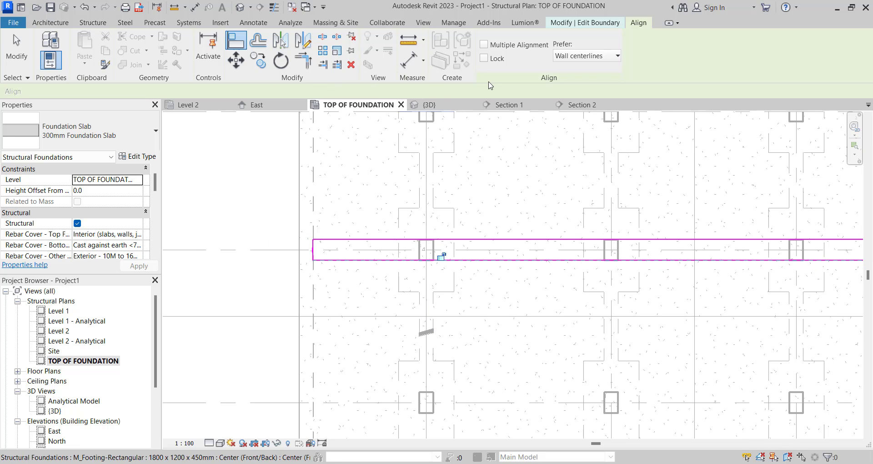
{"action": "key", "text": "Escape"}
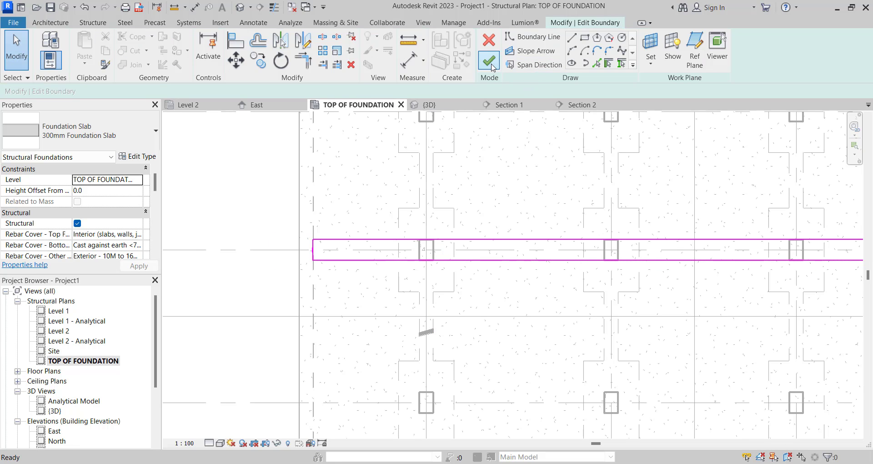
Step: Finish the boundary edit to update the grid 2 strip
{"action": "left_click", "coordinate": [489, 62]}
{"action": "scroll", "coordinate": [425, 248], "scroll_direction": "down", "scroll_amount": 5}
{"action": "scroll", "coordinate": [366, 219], "scroll_direction": "up", "scroll_amount": 3}
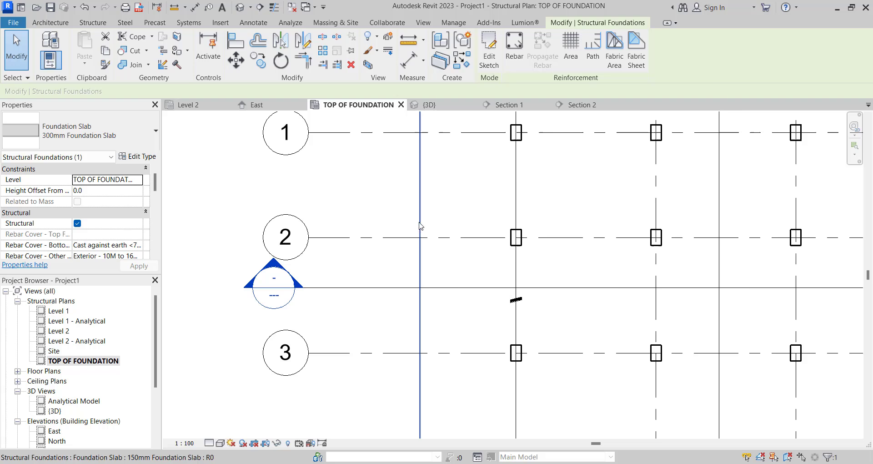
Step: Copy the horizontal 300mm strip through the footing midpoints onto grids 3, 4 and 1
{"action": "left_click", "coordinate": [366, 218]}
{"action": "left_click", "coordinate": [458, 244]}
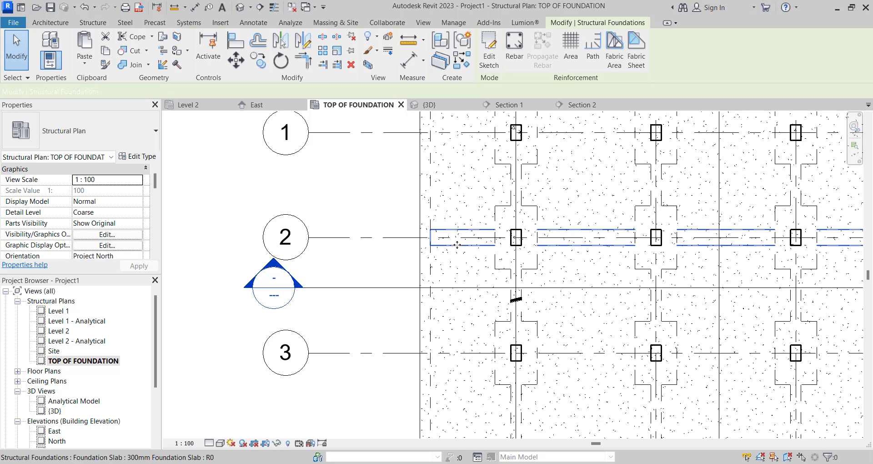
{"action": "left_click", "coordinate": [263, 60]}
{"action": "scroll", "coordinate": [527, 260], "scroll_direction": "up", "scroll_amount": 4}
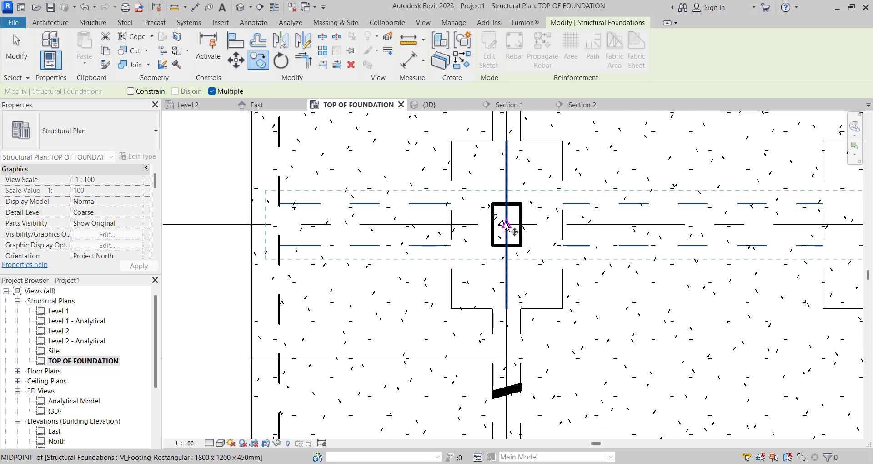
{"action": "scroll", "coordinate": [506, 223], "scroll_direction": "down", "scroll_amount": 4}
{"action": "scroll", "coordinate": [505, 266], "scroll_direction": "up", "scroll_amount": 5}
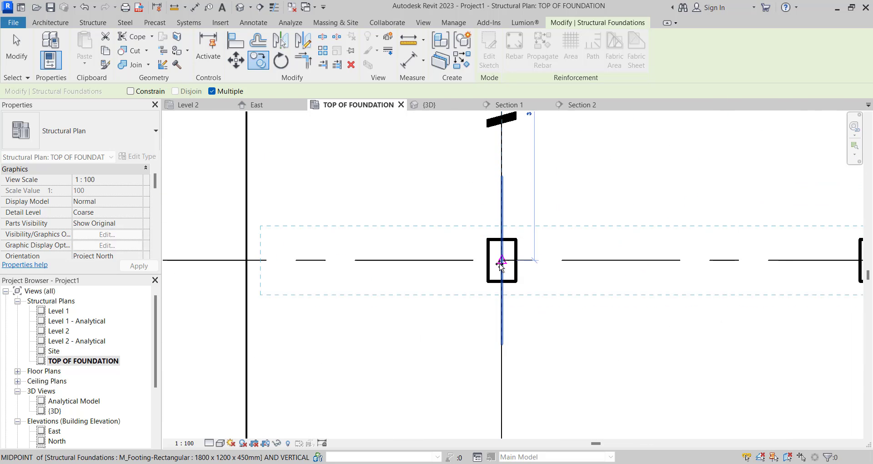
{"action": "left_click", "coordinate": [502, 266]}
{"action": "scroll", "coordinate": [502, 267], "scroll_direction": "down", "scroll_amount": 4}
{"action": "scroll", "coordinate": [522, 336], "scroll_direction": "up", "scroll_amount": 5}
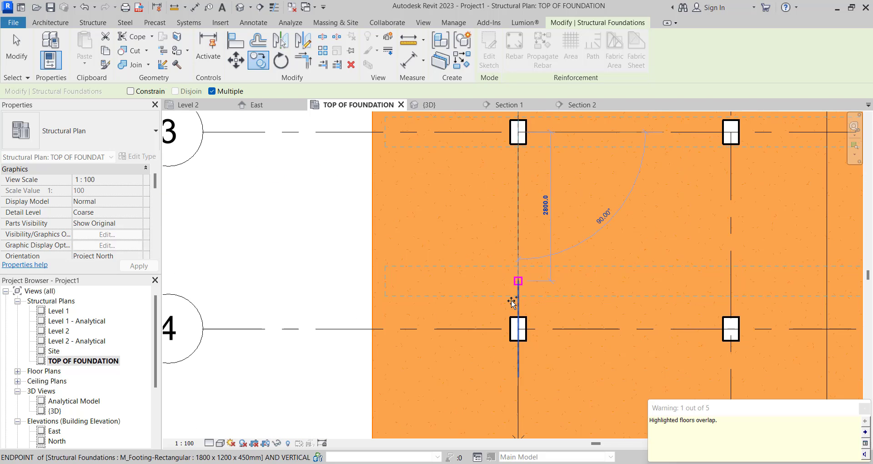
{"action": "scroll", "coordinate": [521, 335], "scroll_direction": "down", "scroll_amount": 6}
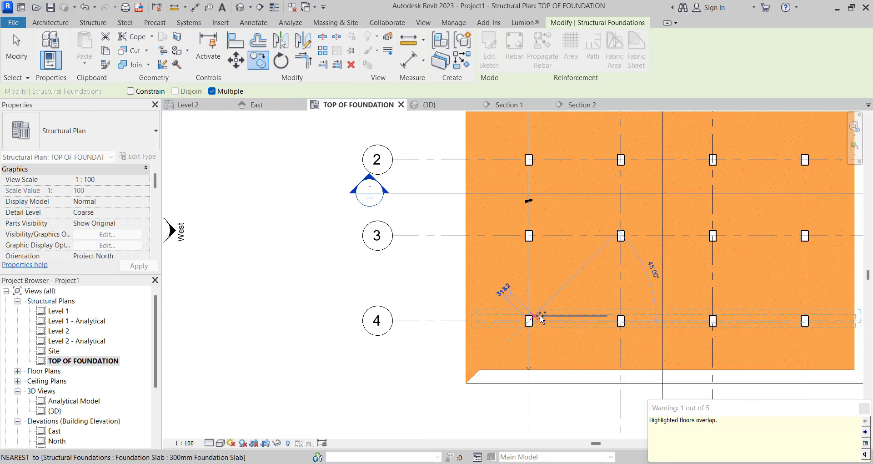
{"action": "scroll", "coordinate": [538, 272], "scroll_direction": "up", "scroll_amount": 5}
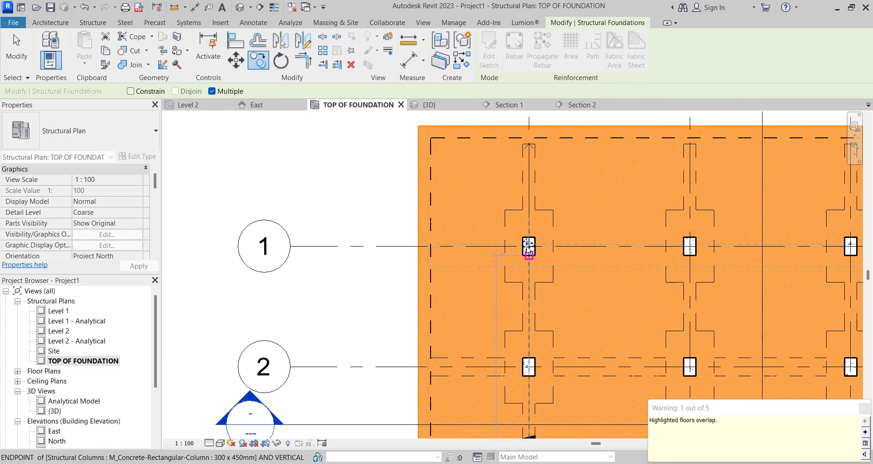
{"action": "scroll", "coordinate": [542, 248], "scroll_direction": "down", "scroll_amount": 2}
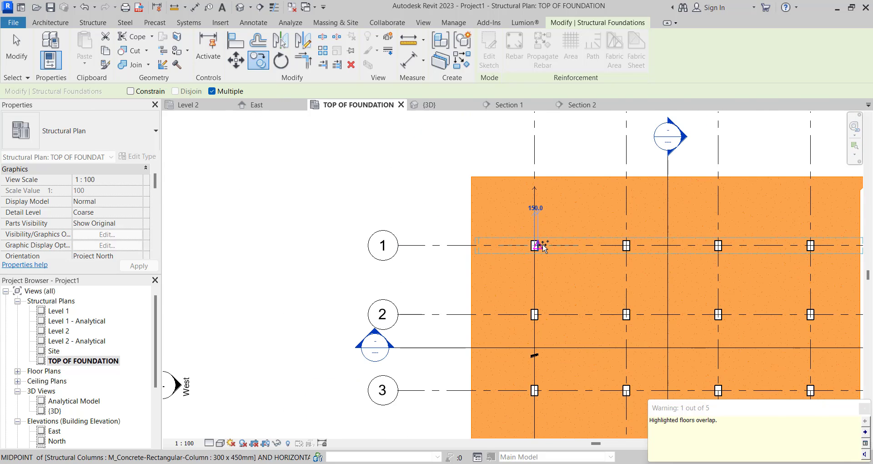
{"action": "key", "text": "Escape"}
{"action": "key", "text": "Escape"}
{"action": "scroll", "coordinate": [550, 272], "scroll_direction": "down", "scroll_amount": 3}
Step: Open the {3D} view, orbit toward a near-elevation angle and zoom to the slab corner
{"action": "scroll", "coordinate": [403, 218], "scroll_direction": "down", "scroll_amount": 2}
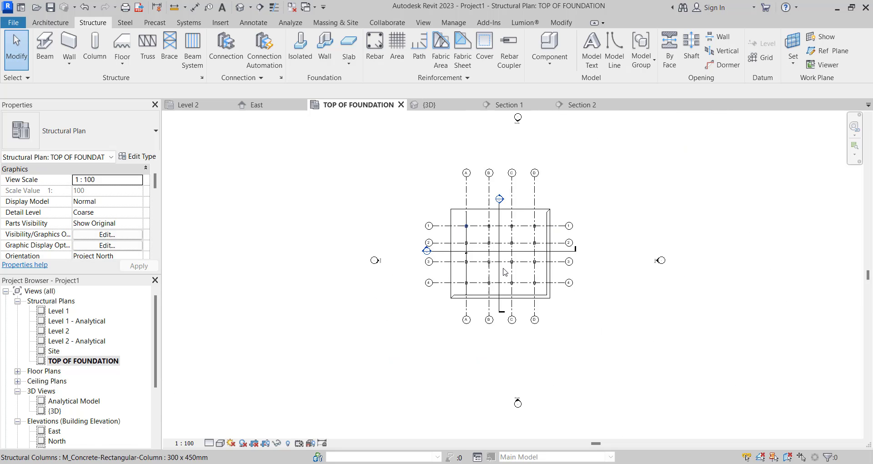
{"action": "scroll", "coordinate": [480, 310], "scroll_direction": "up", "scroll_amount": 2}
{"action": "left_click", "coordinate": [247, 8]}
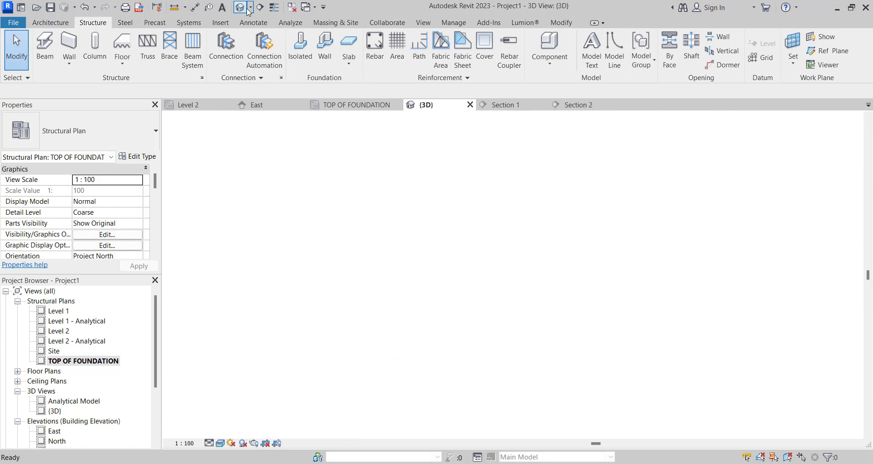
{"action": "mouse_move", "coordinate": [813, 169]}
{"action": "left_mouse_down"}
{"action": "mouse_move", "coordinate": [716, 194]}
{"action": "mouse_move", "coordinate": [699, 230]}
{"action": "mouse_move", "coordinate": [687, 220]}
{"action": "mouse_move", "coordinate": [692, 267]}
{"action": "left_mouse_up"}
{"action": "mouse_move", "coordinate": [691, 267]}
{"action": "middle_mouse_down", "text": "shift"}
{"action": "mouse_move", "coordinate": [654, 220]}
{"action": "mouse_move", "coordinate": [585, 224]}
{"action": "mouse_move", "coordinate": [406, 209]}
{"action": "middle_mouse_up", "text": "shift"}
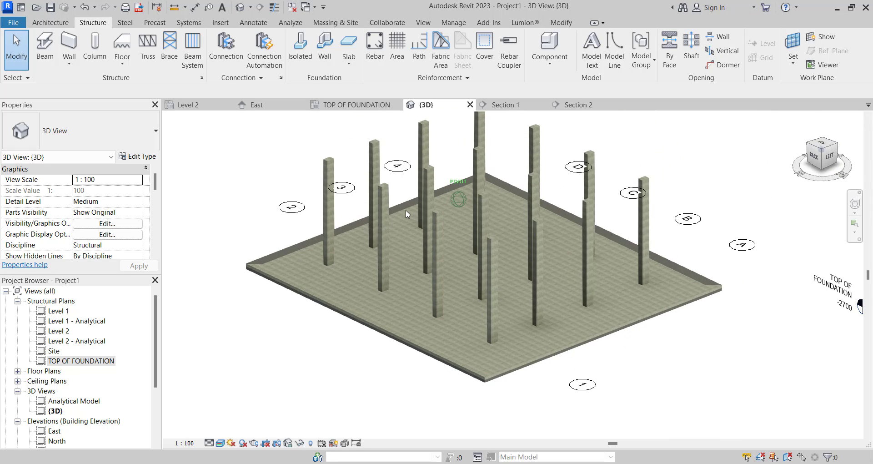
{"action": "scroll", "coordinate": [372, 333], "scroll_direction": "up", "scroll_amount": 5}
{"action": "scroll", "coordinate": [419, 299], "scroll_direction": "down", "scroll_amount": 4}
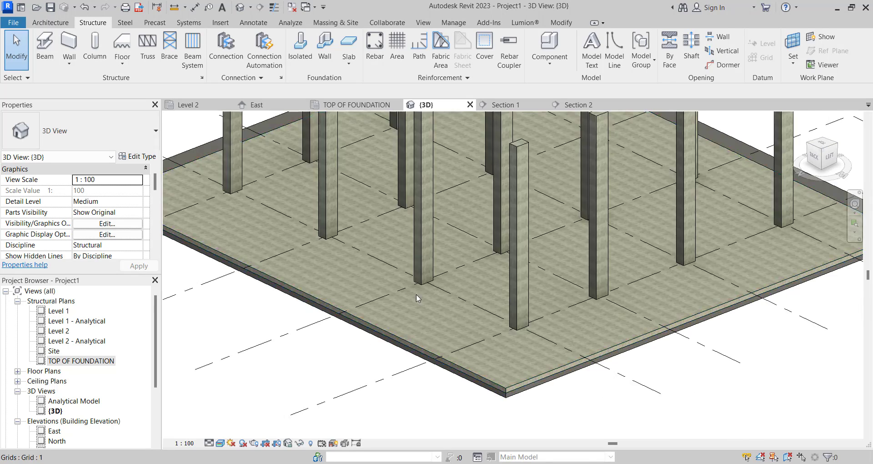
{"action": "scroll", "coordinate": [308, 257], "scroll_direction": "up", "scroll_amount": 6}
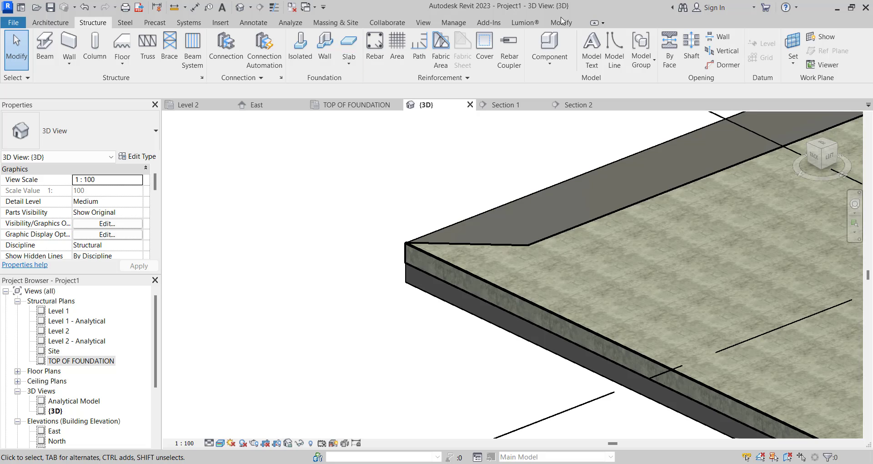
{"action": "left_click", "coordinate": [562, 23]}
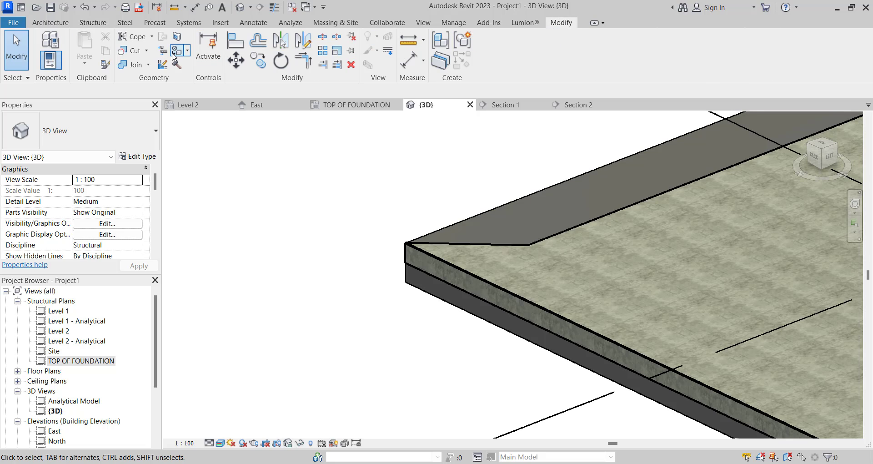
Step: Join the geometry of the 150mm base slab with the 300mm strips
{"action": "left_click", "coordinate": [134, 65]}
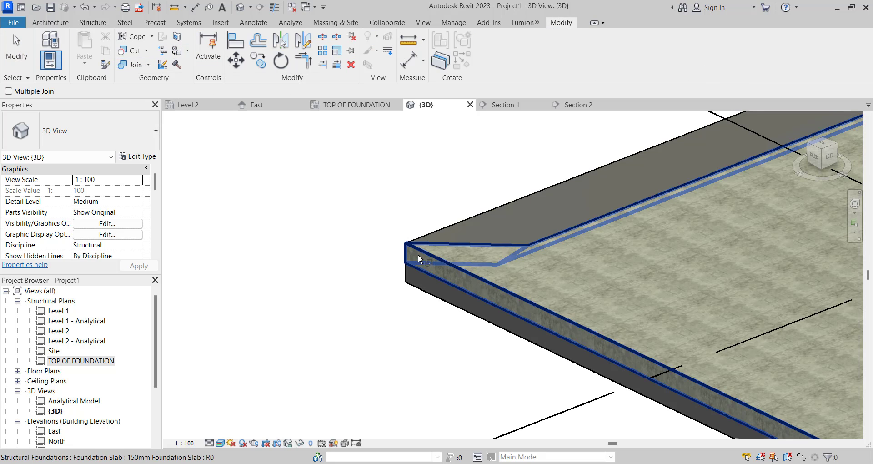
{"action": "left_click", "coordinate": [434, 241]}
{"action": "left_click", "coordinate": [460, 225]}
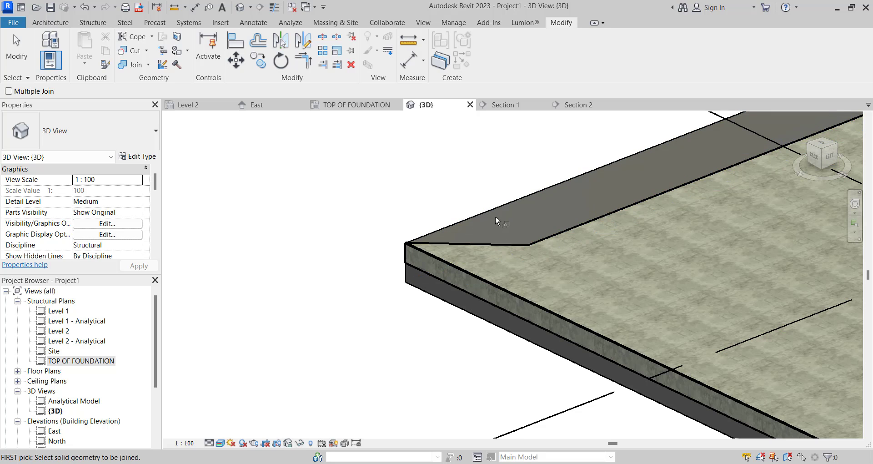
{"action": "left_click", "coordinate": [532, 199]}
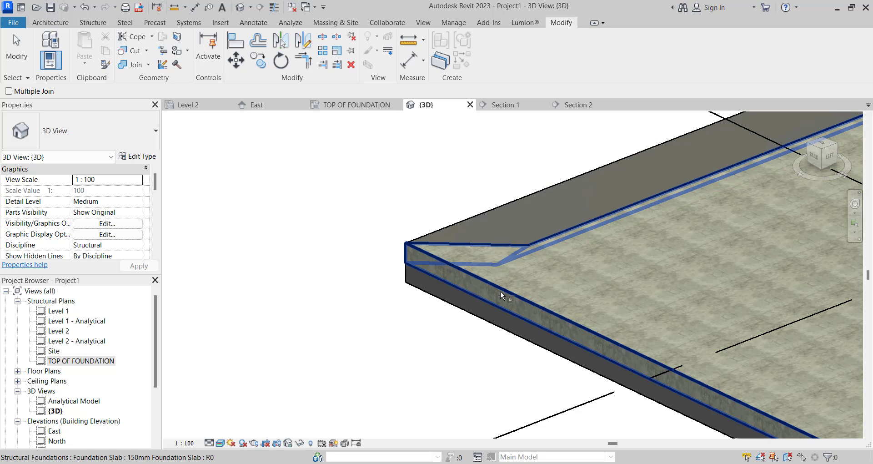
{"action": "left_click", "coordinate": [501, 291]}
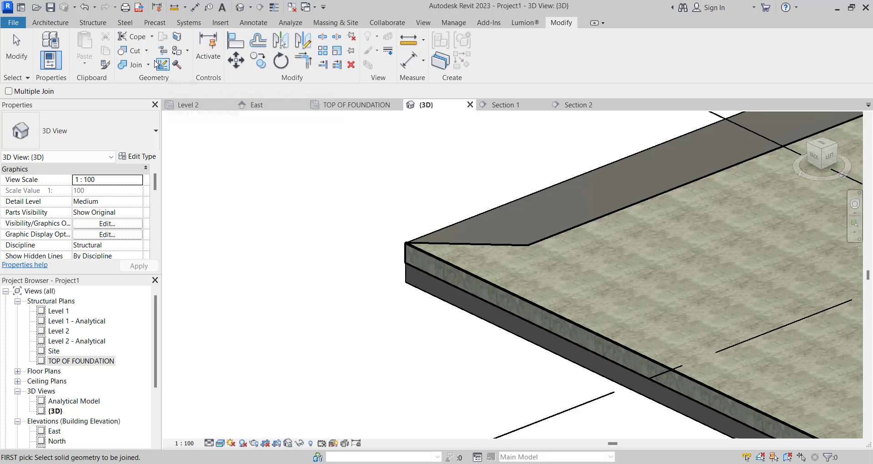
Step: Switch the join order so the other element does the cutting
{"action": "left_click", "coordinate": [148, 64]}
{"action": "left_click", "coordinate": [165, 138]}
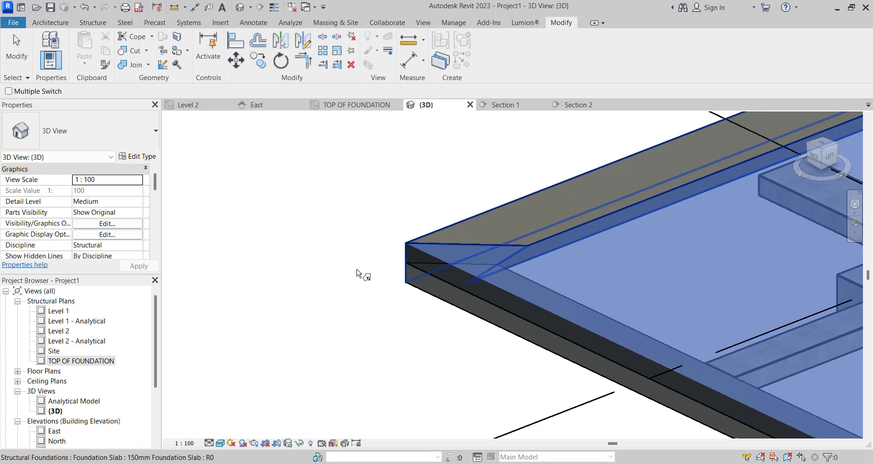
{"action": "scroll", "coordinate": [360, 274], "scroll_direction": "down", "scroll_amount": 10}
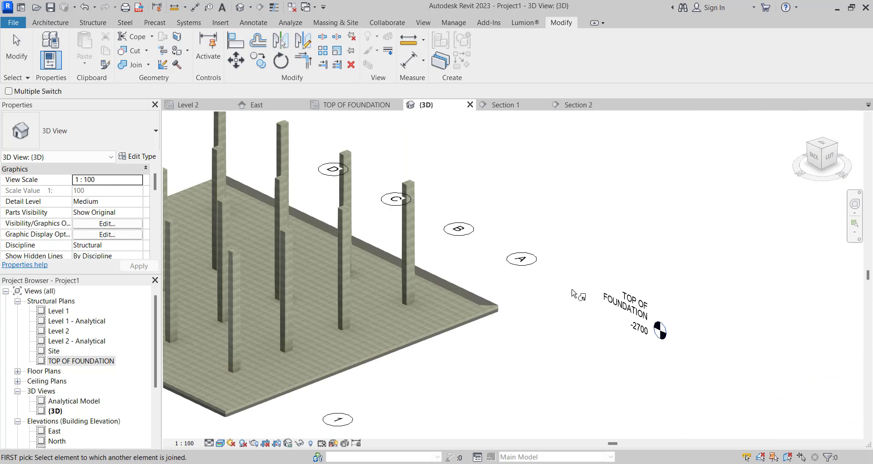
{"action": "scroll", "coordinate": [510, 306], "scroll_direction": "up", "scroll_amount": 5}
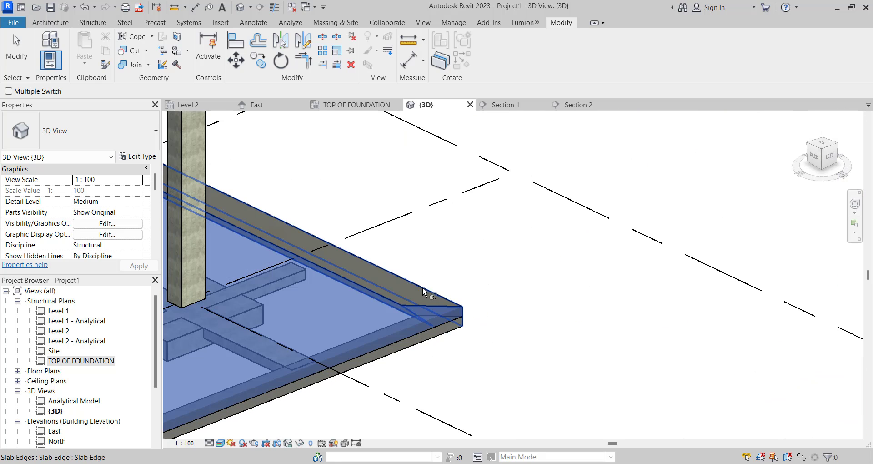
{"action": "scroll", "coordinate": [423, 292], "scroll_direction": "down", "scroll_amount": 8}
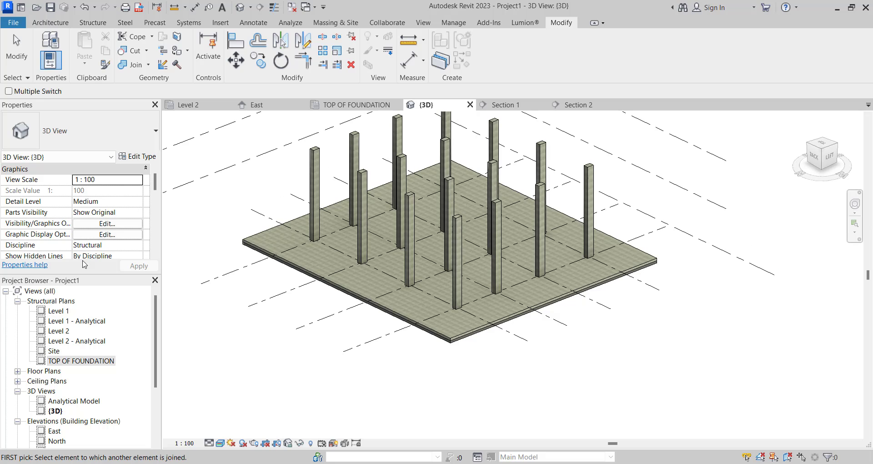
Step: Open TOP OF FOUNDATION and zoom around to review strips along grids A–D and 1–4
{"action": "double_click", "coordinate": [96, 362]}
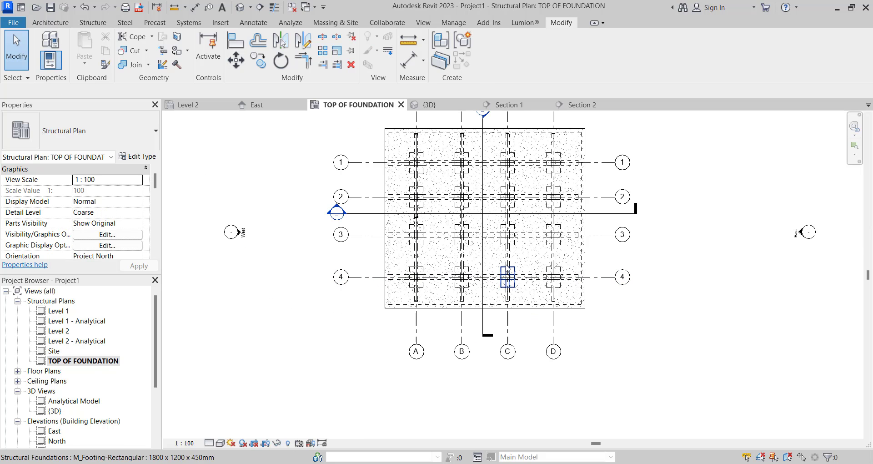
{"action": "scroll", "coordinate": [508, 269], "scroll_direction": "up", "scroll_amount": 4}
{"action": "scroll", "coordinate": [518, 255], "scroll_direction": "down", "scroll_amount": 4}
{"action": "scroll", "coordinate": [524, 243], "scroll_direction": "up", "scroll_amount": 4}
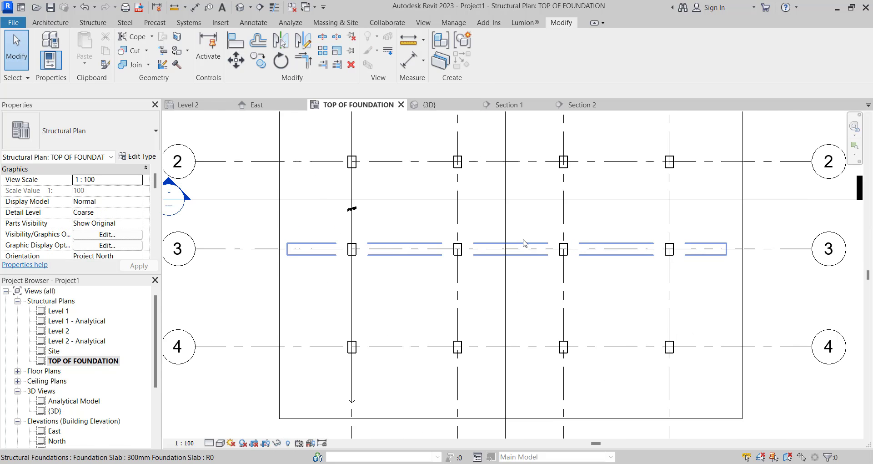
{"action": "scroll", "coordinate": [524, 243], "scroll_direction": "down", "scroll_amount": 5}
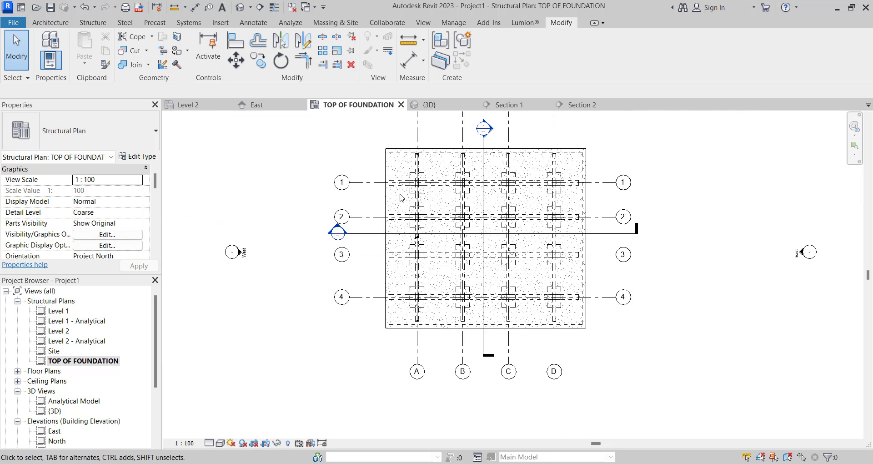
{"action": "scroll", "coordinate": [384, 239], "scroll_direction": "down", "scroll_amount": 2}
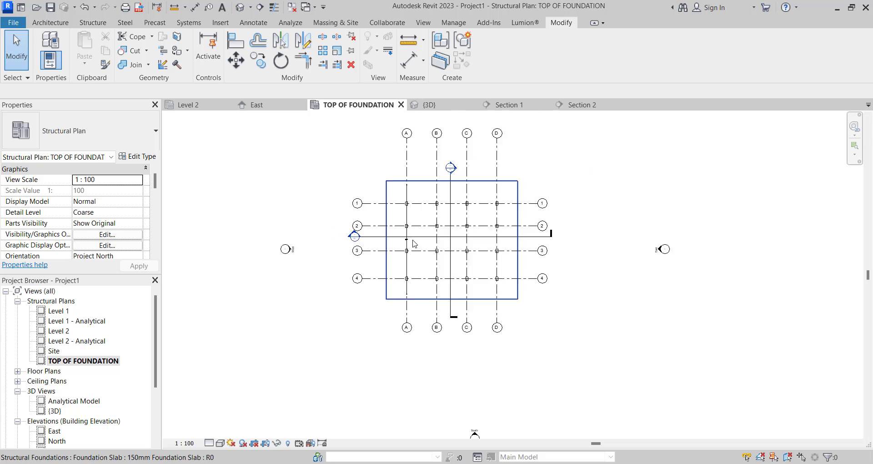
{"action": "scroll", "coordinate": [454, 227], "scroll_direction": "up", "scroll_amount": 4}
{"action": "scroll", "coordinate": [502, 216], "scroll_direction": "down", "scroll_amount": 2}
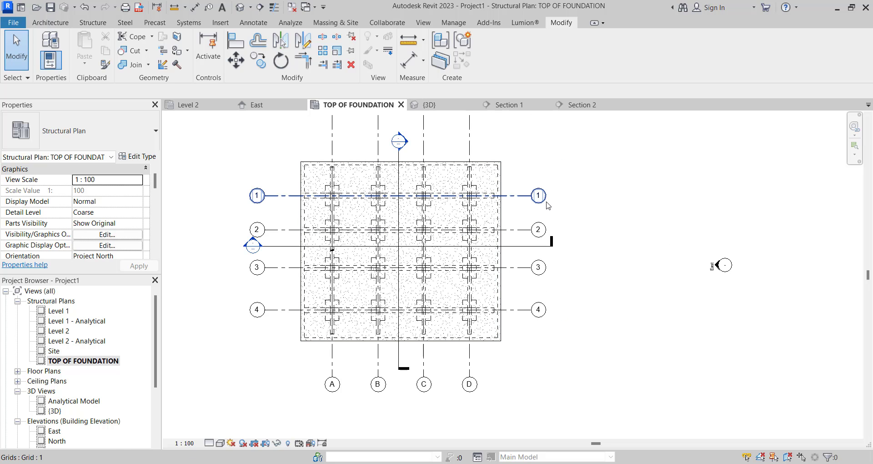
{"action": "scroll", "coordinate": [500, 216], "scroll_direction": "up", "scroll_amount": 4}
{"action": "scroll", "coordinate": [600, 203], "scroll_direction": "down", "scroll_amount": 5}
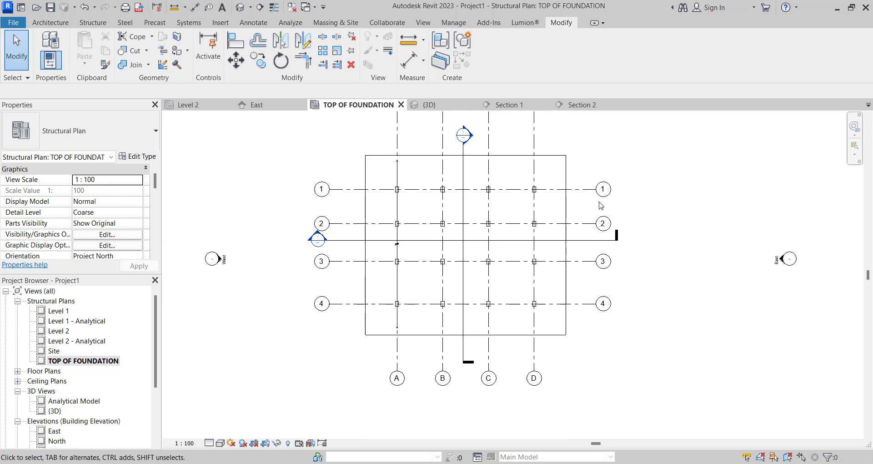
{"action": "scroll", "coordinate": [426, 211], "scroll_direction": "up", "scroll_amount": 4}
{"action": "scroll", "coordinate": [404, 181], "scroll_direction": "up", "scroll_amount": 1}
{"action": "scroll", "coordinate": [410, 191], "scroll_direction": "down", "scroll_amount": 2}
{"action": "scroll", "coordinate": [637, 234], "scroll_direction": "up", "scroll_amount": 2}
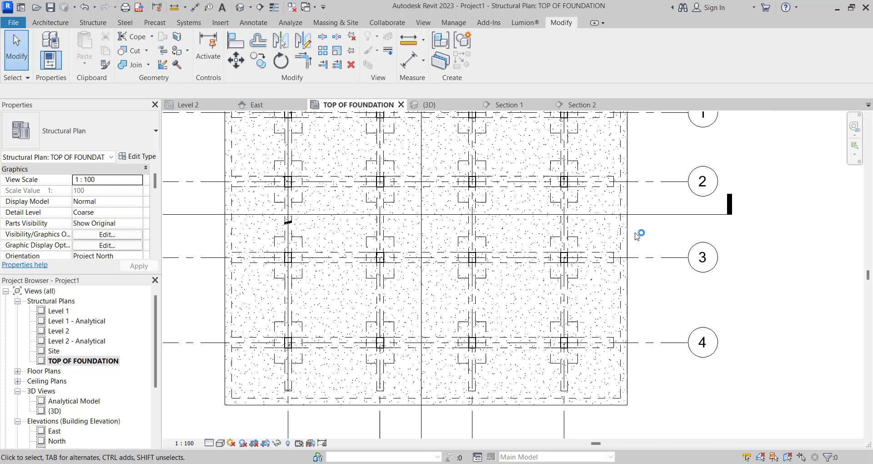